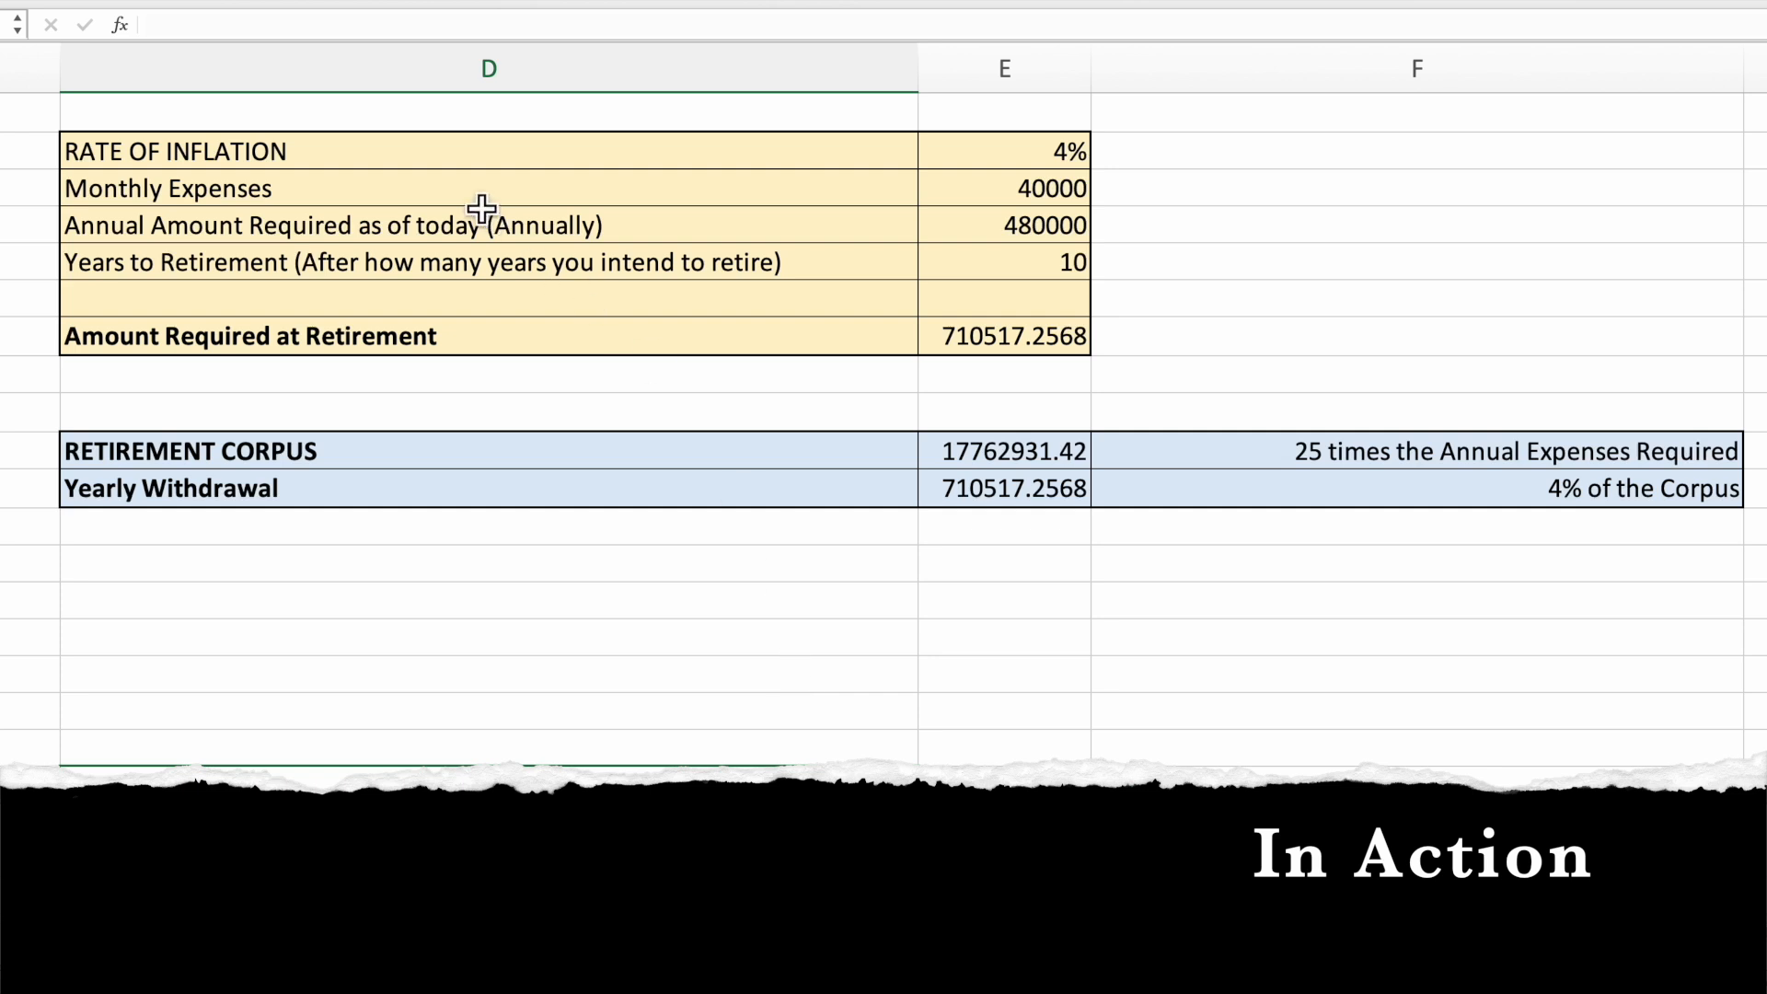
Review the retirement inputs on the BaseData sheet: inflation rate, monthly expenses, annual amount required and years to retirement
click(464, 164)
drag(656, 173, 990, 158)
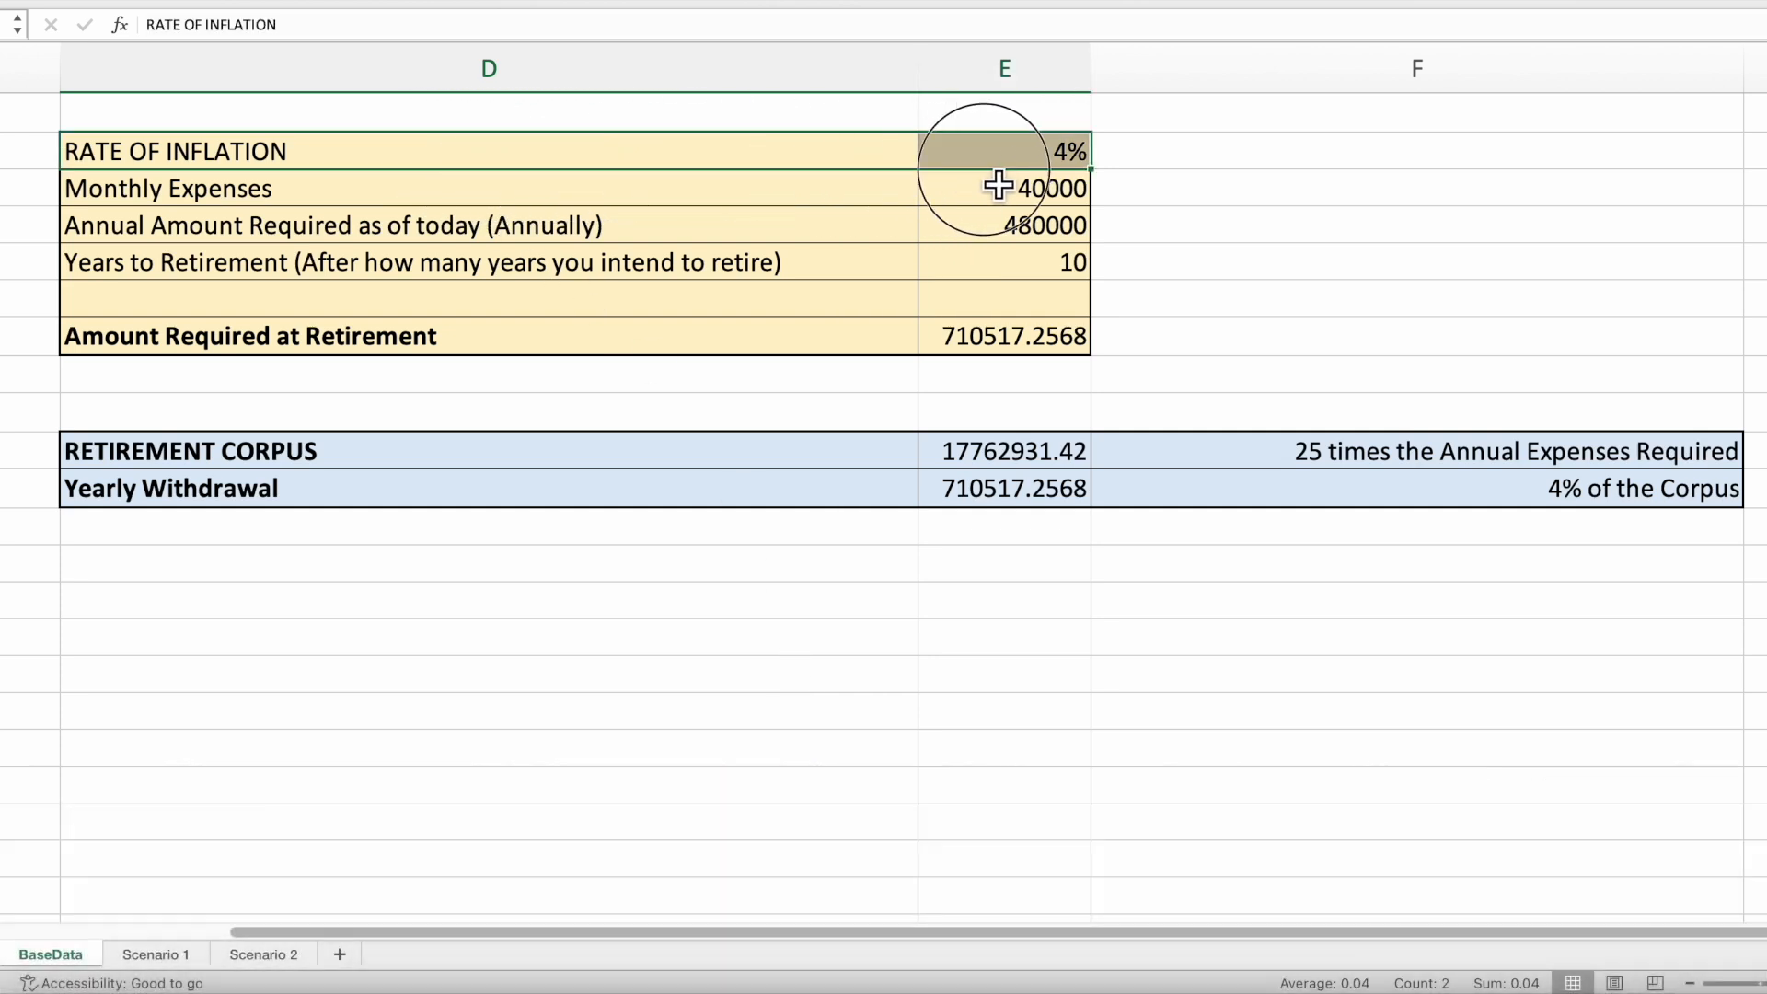
drag(476, 204, 987, 217)
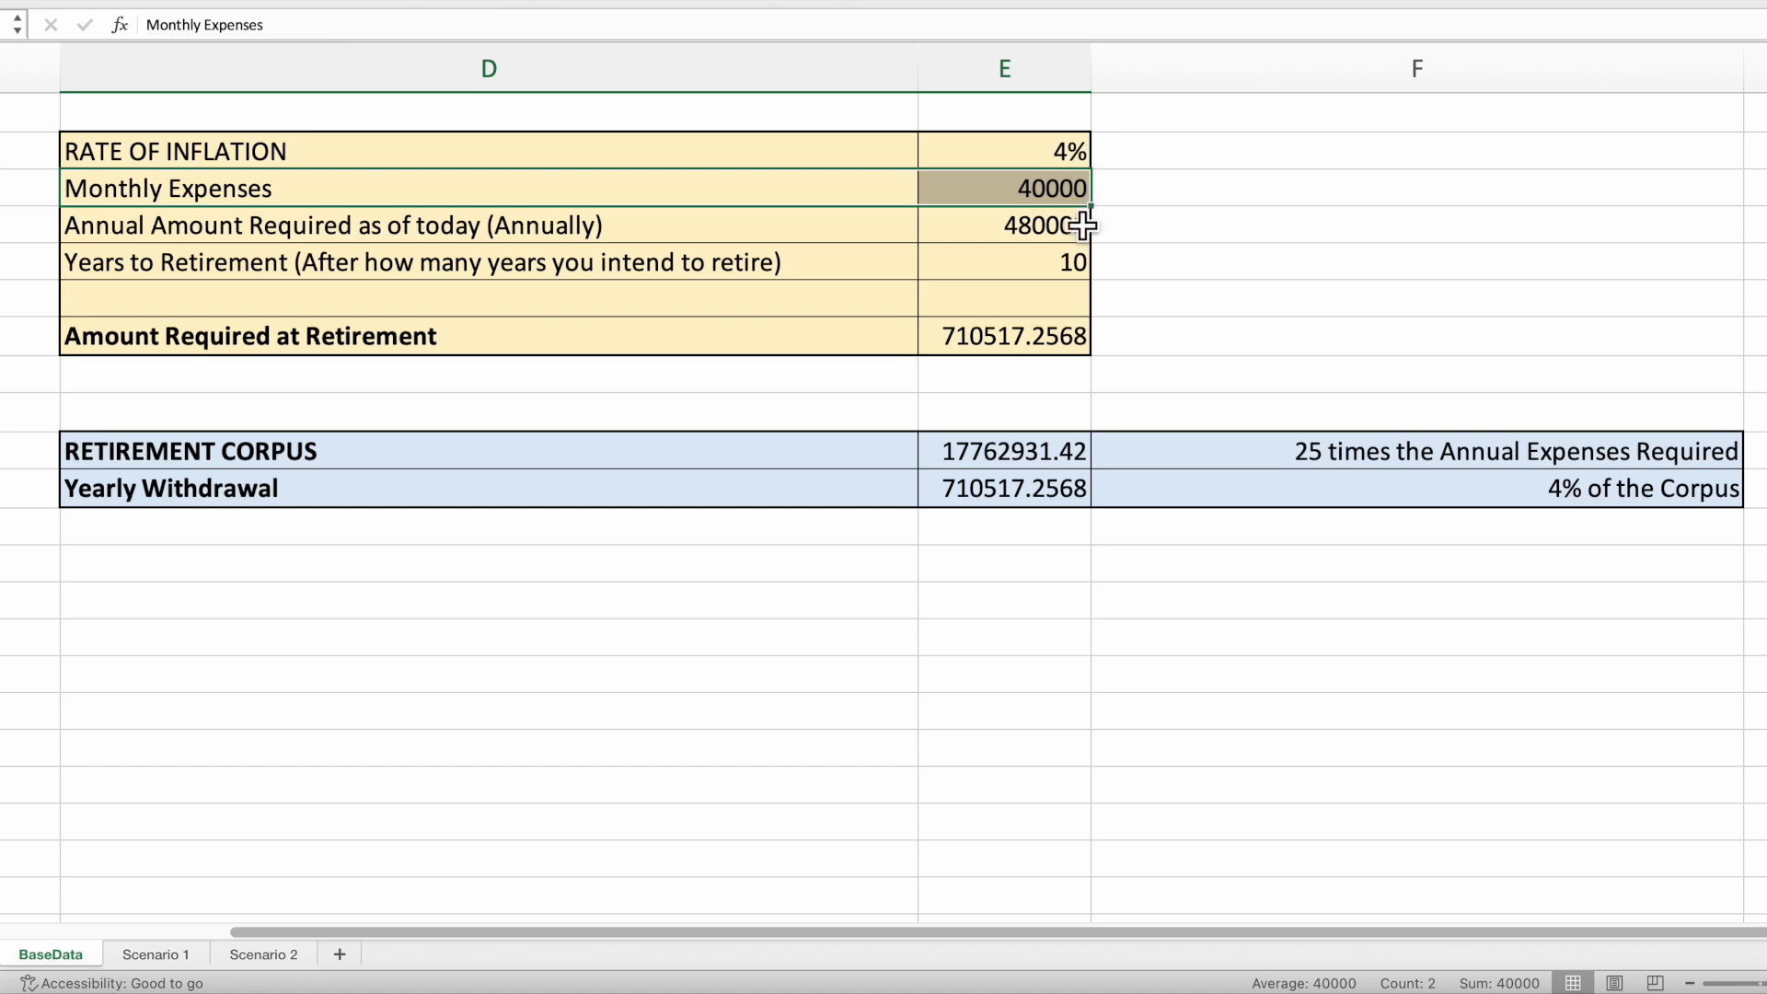
click(1038, 235)
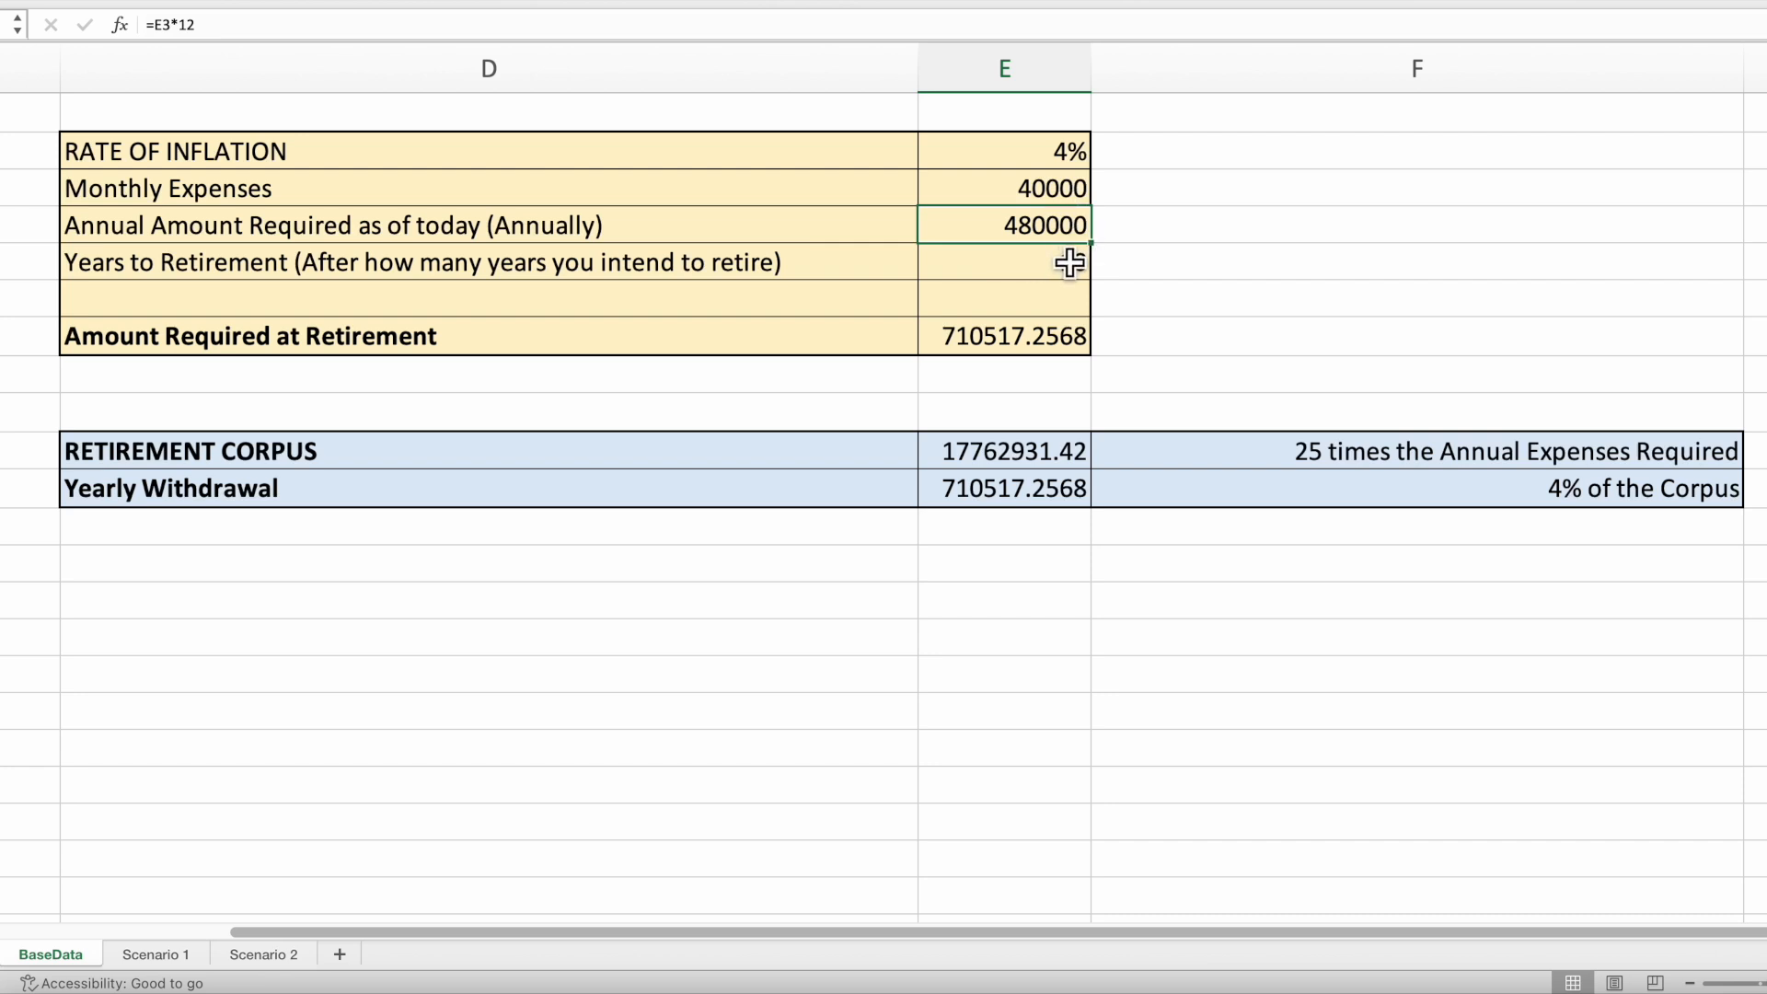
click(1063, 274)
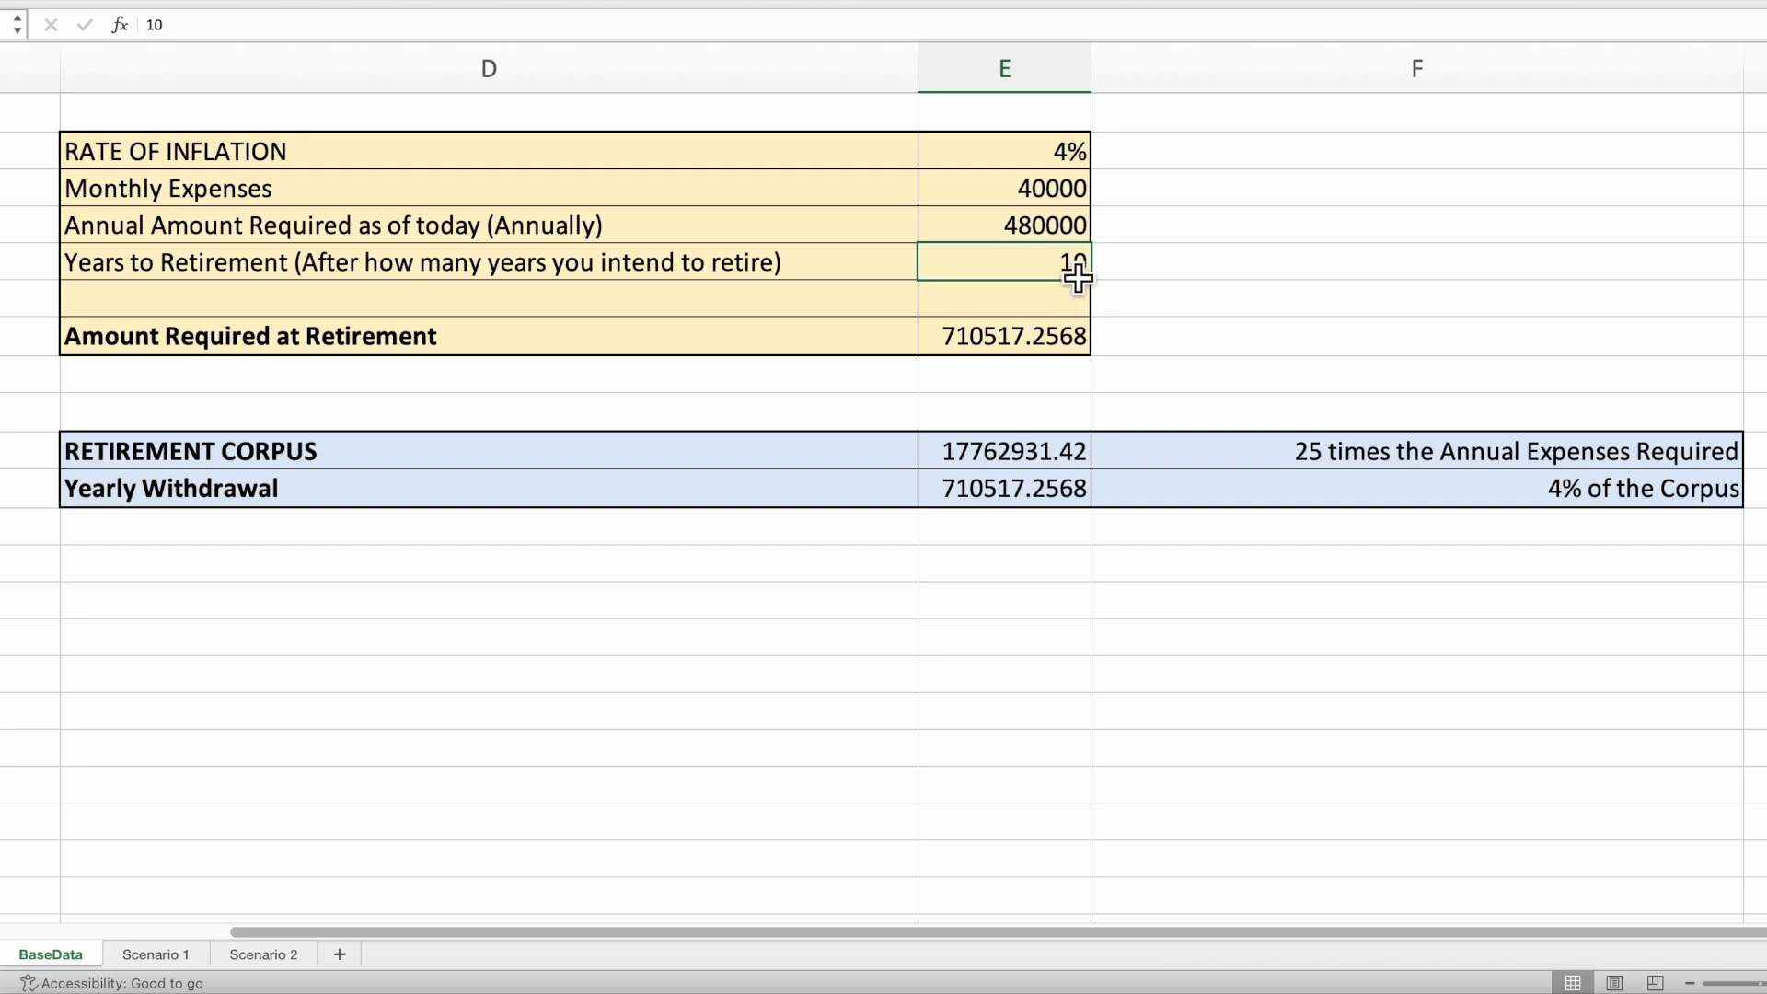
click(1065, 240)
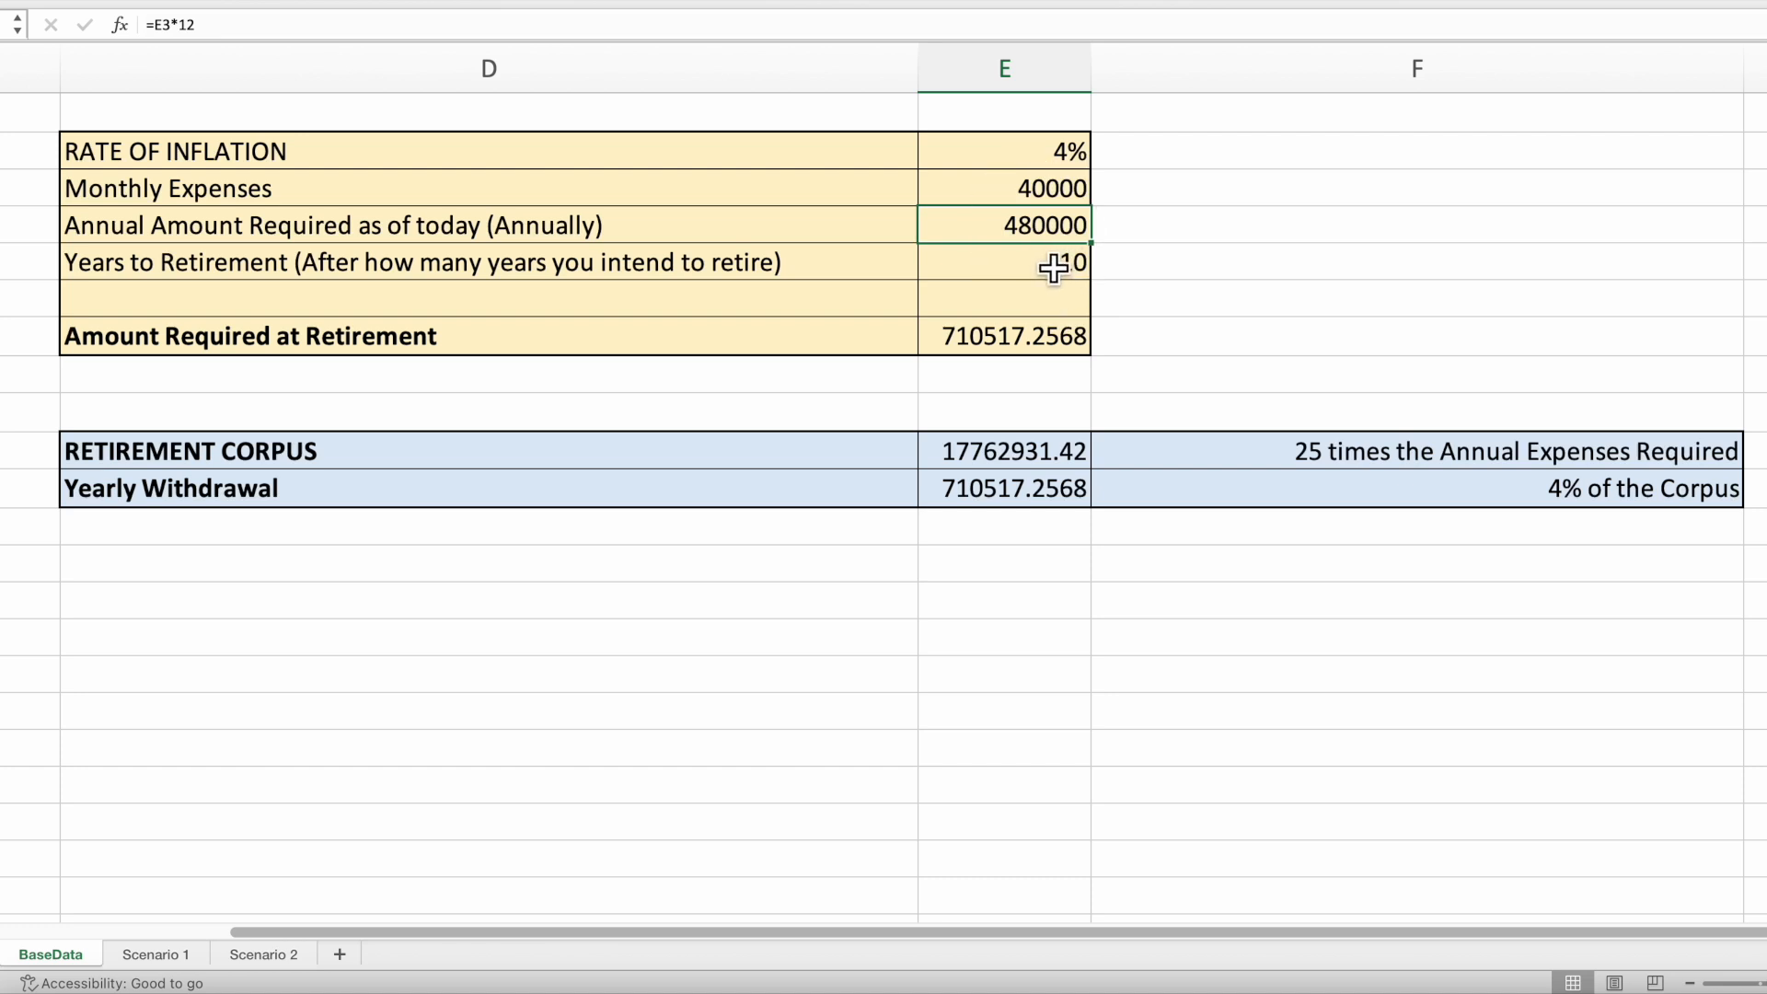
click(1075, 286)
click(1064, 224)
Examine the Amount Required at Retirement formula together with the annual amount and inflation rate it uses
click(1038, 354)
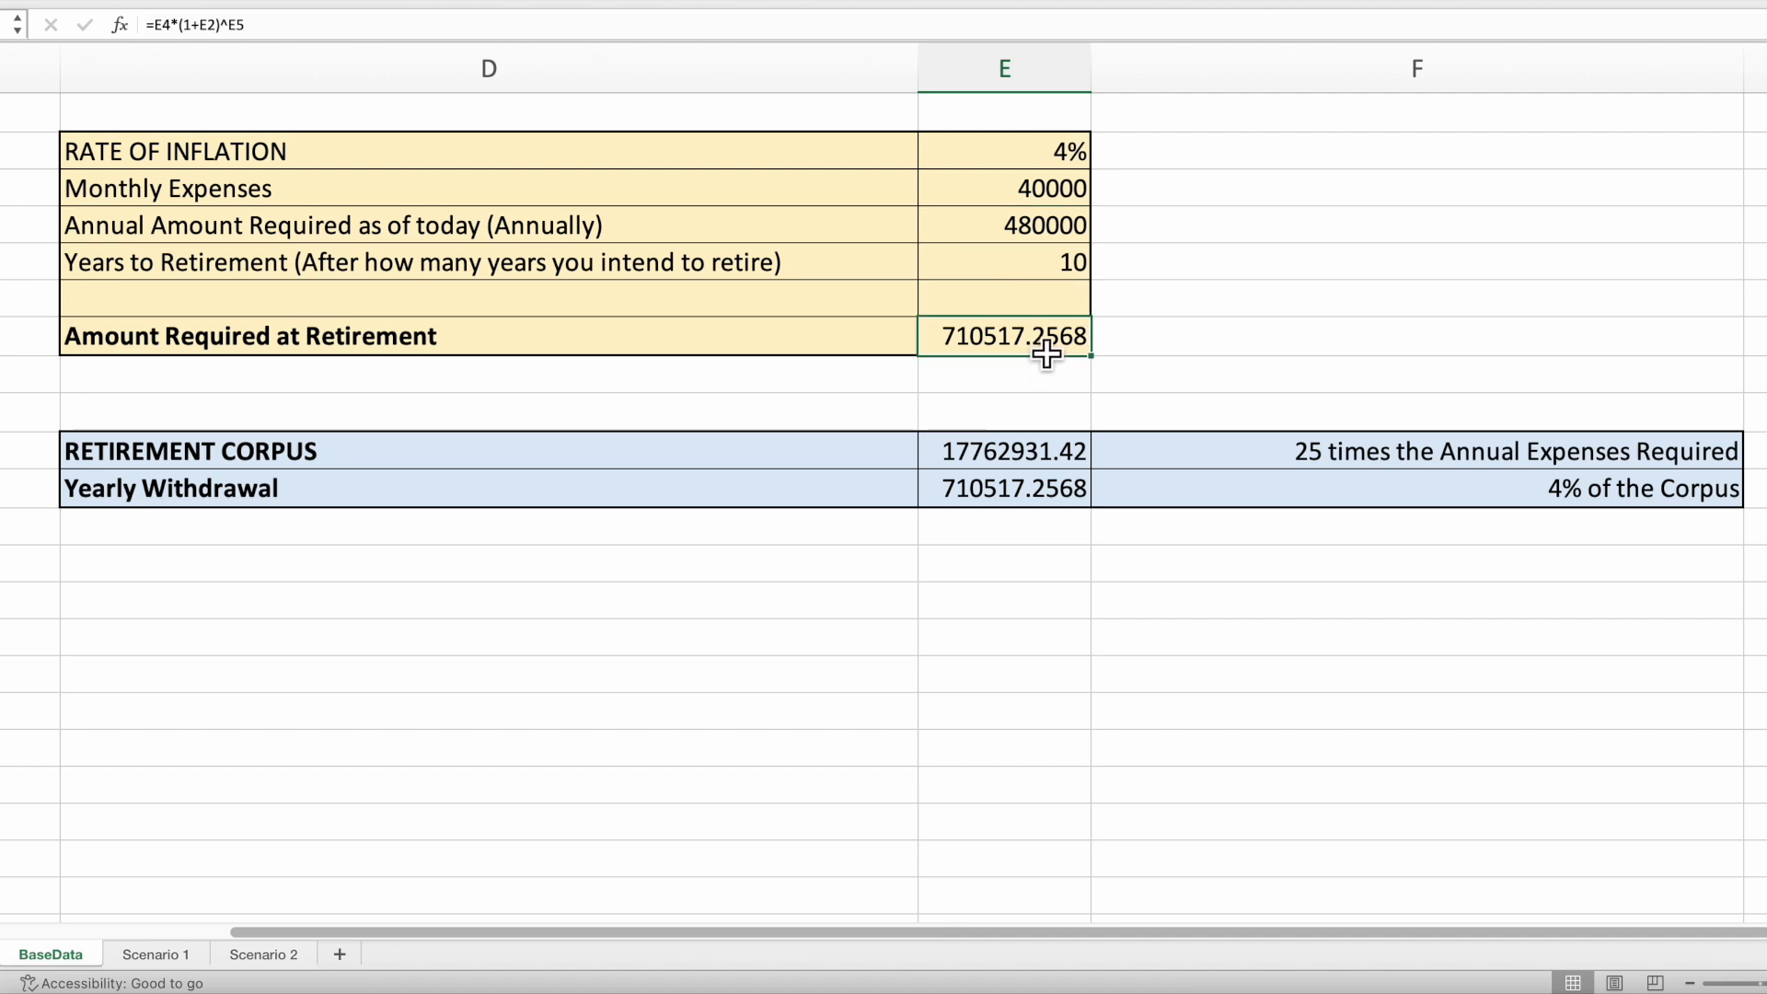
click(1057, 243)
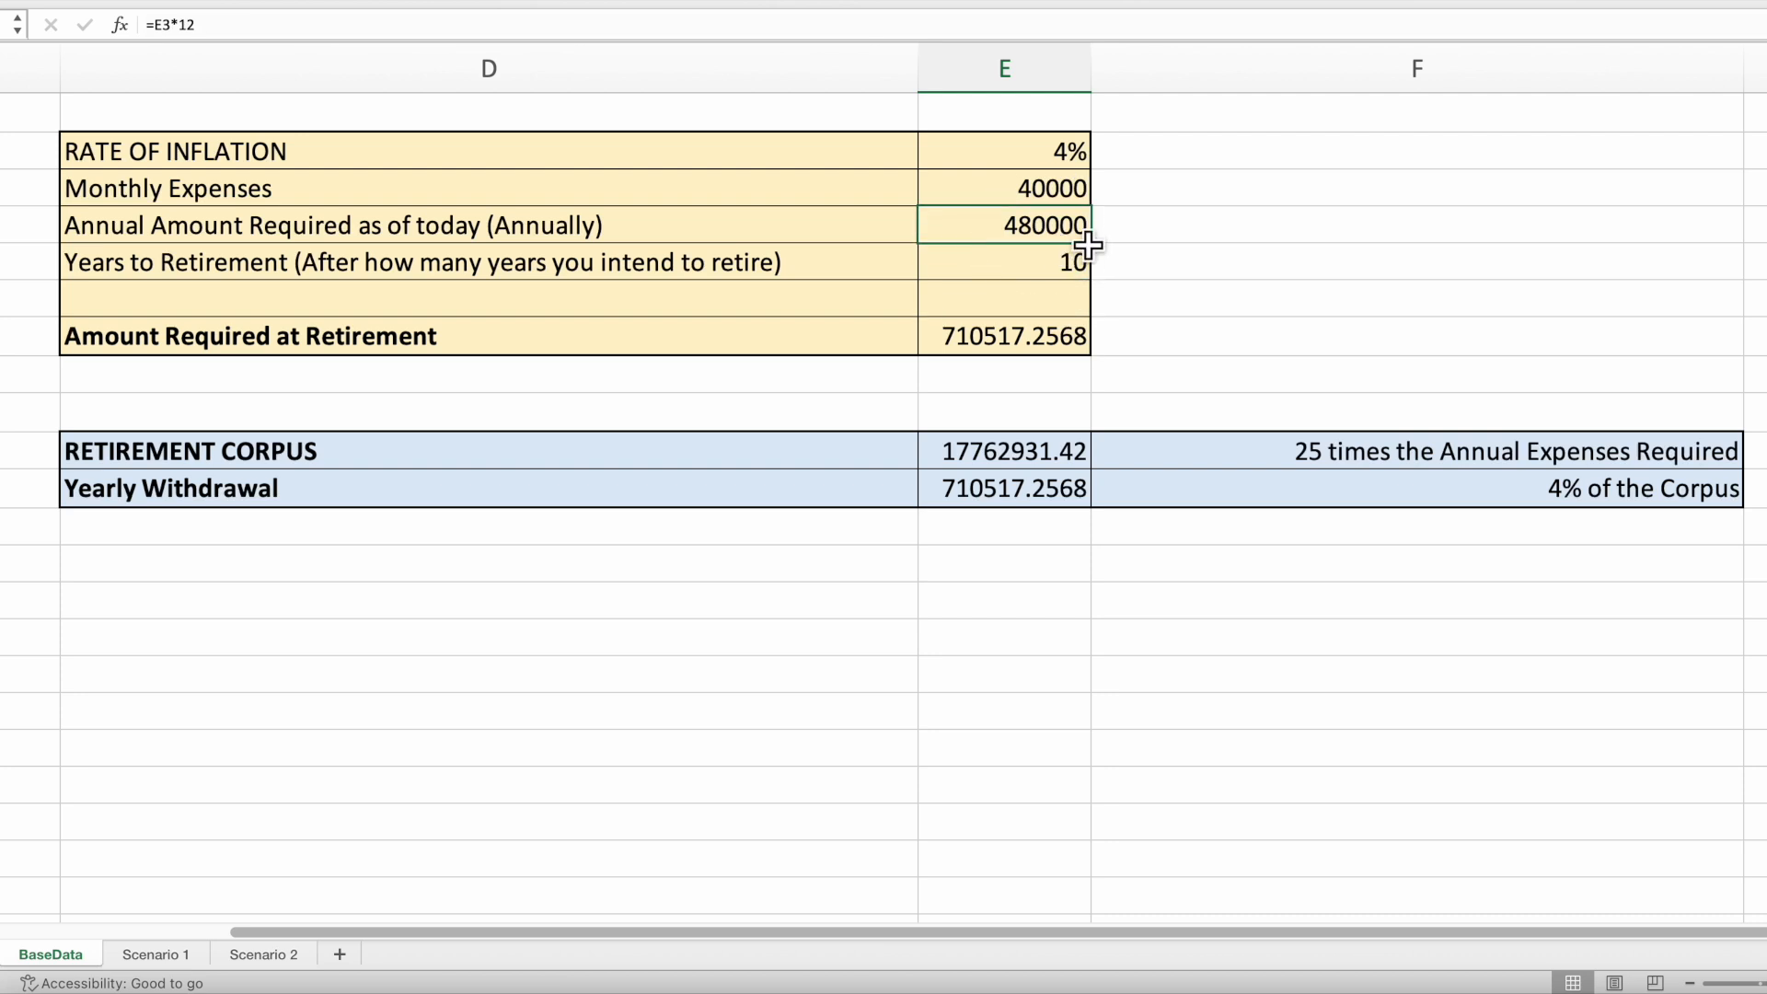
click(1080, 159)
click(1012, 352)
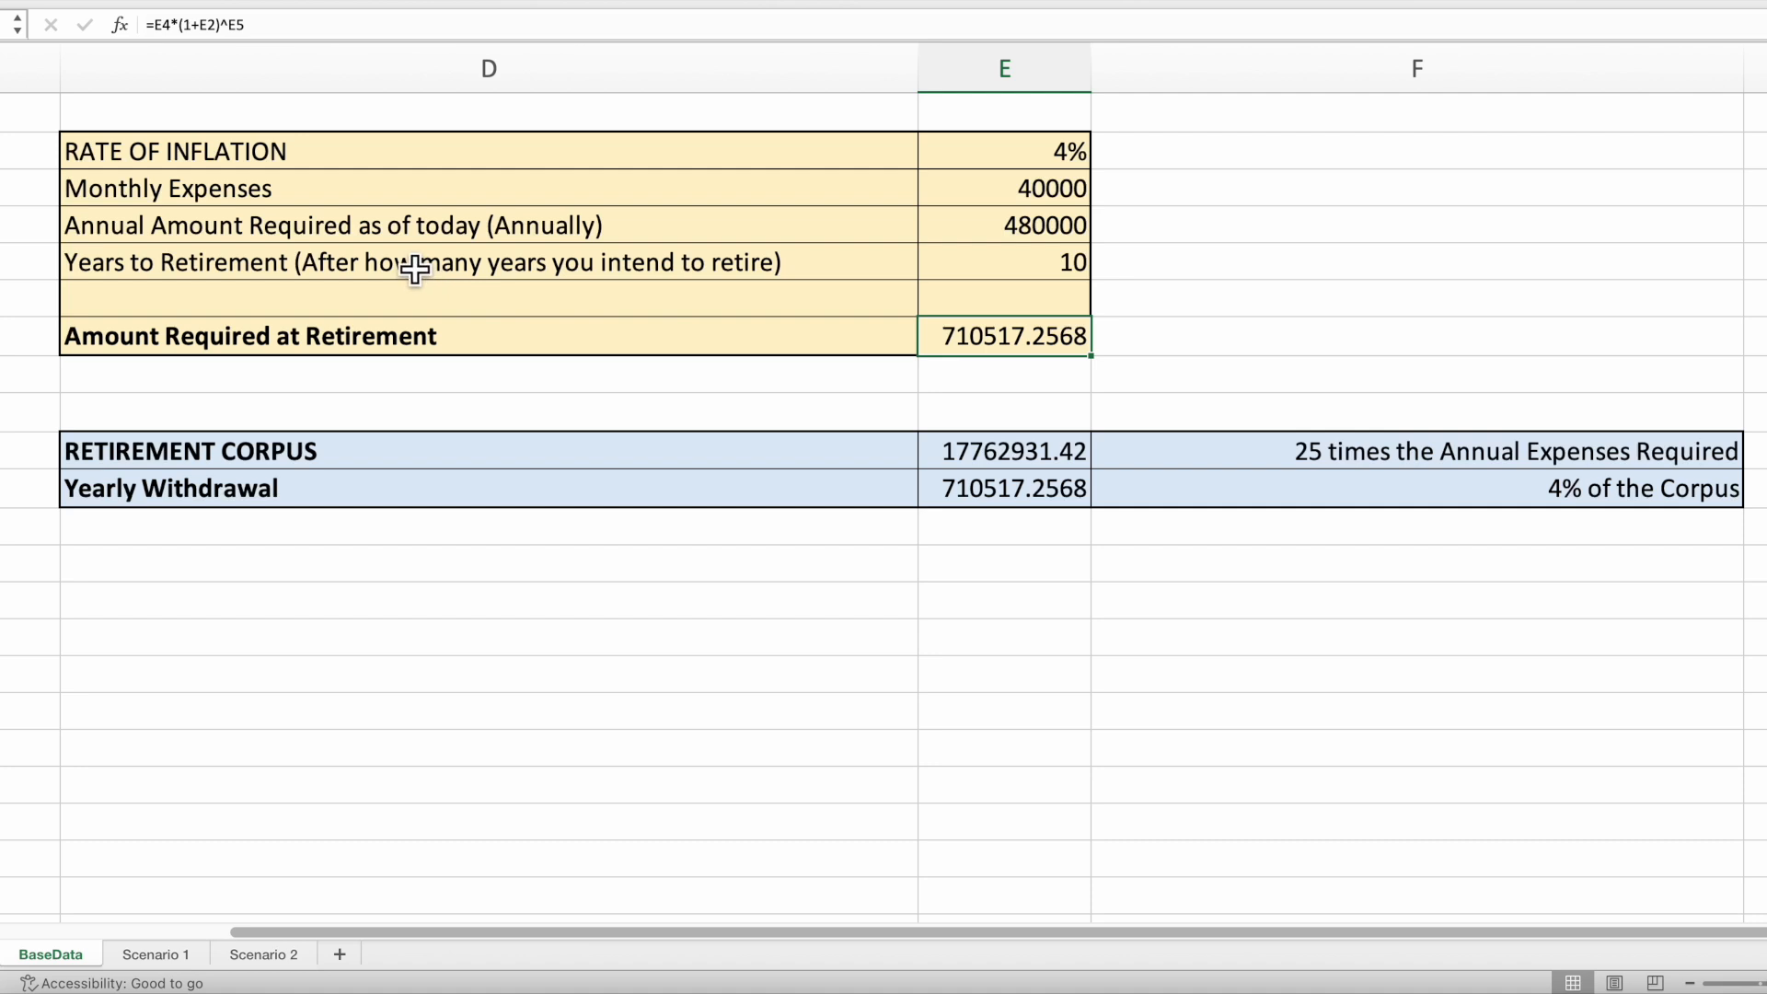
click(398, 166)
drag(413, 185, 1020, 347)
click(1028, 357)
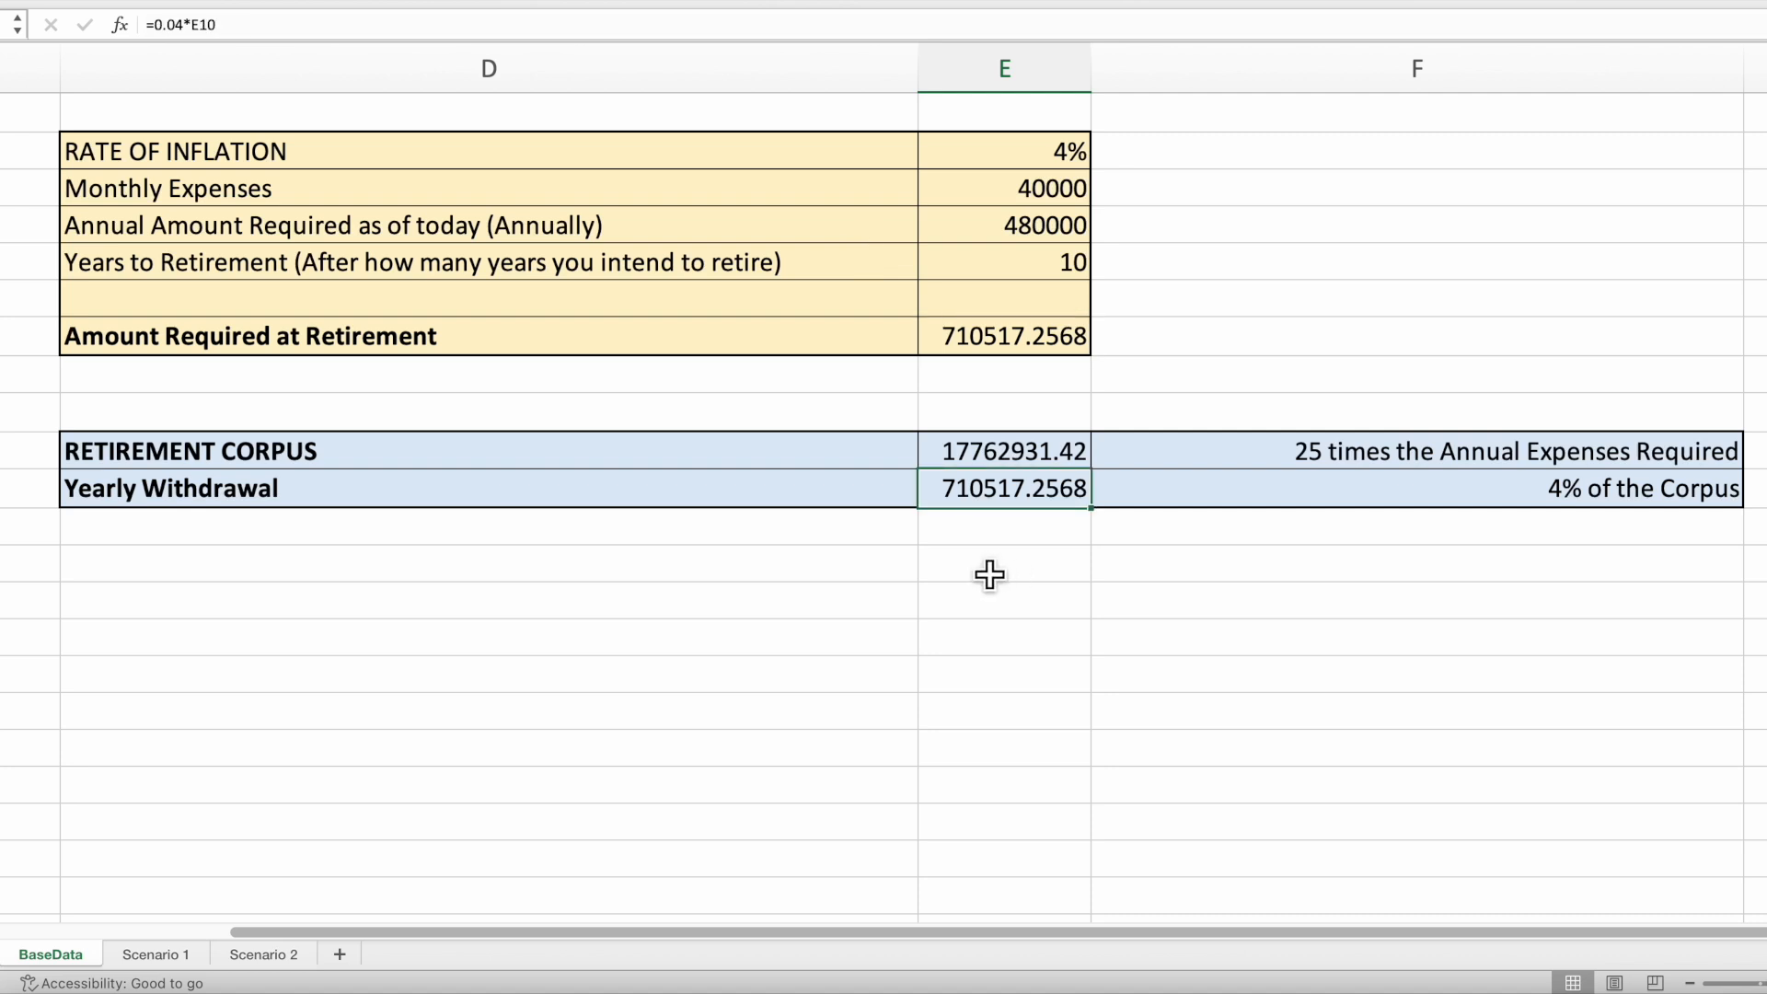
Inspect how the Retirement Corpus and Yearly Withdrawal are calculated from the amount required at retirement
click(710, 466)
drag(711, 466, 1150, 464)
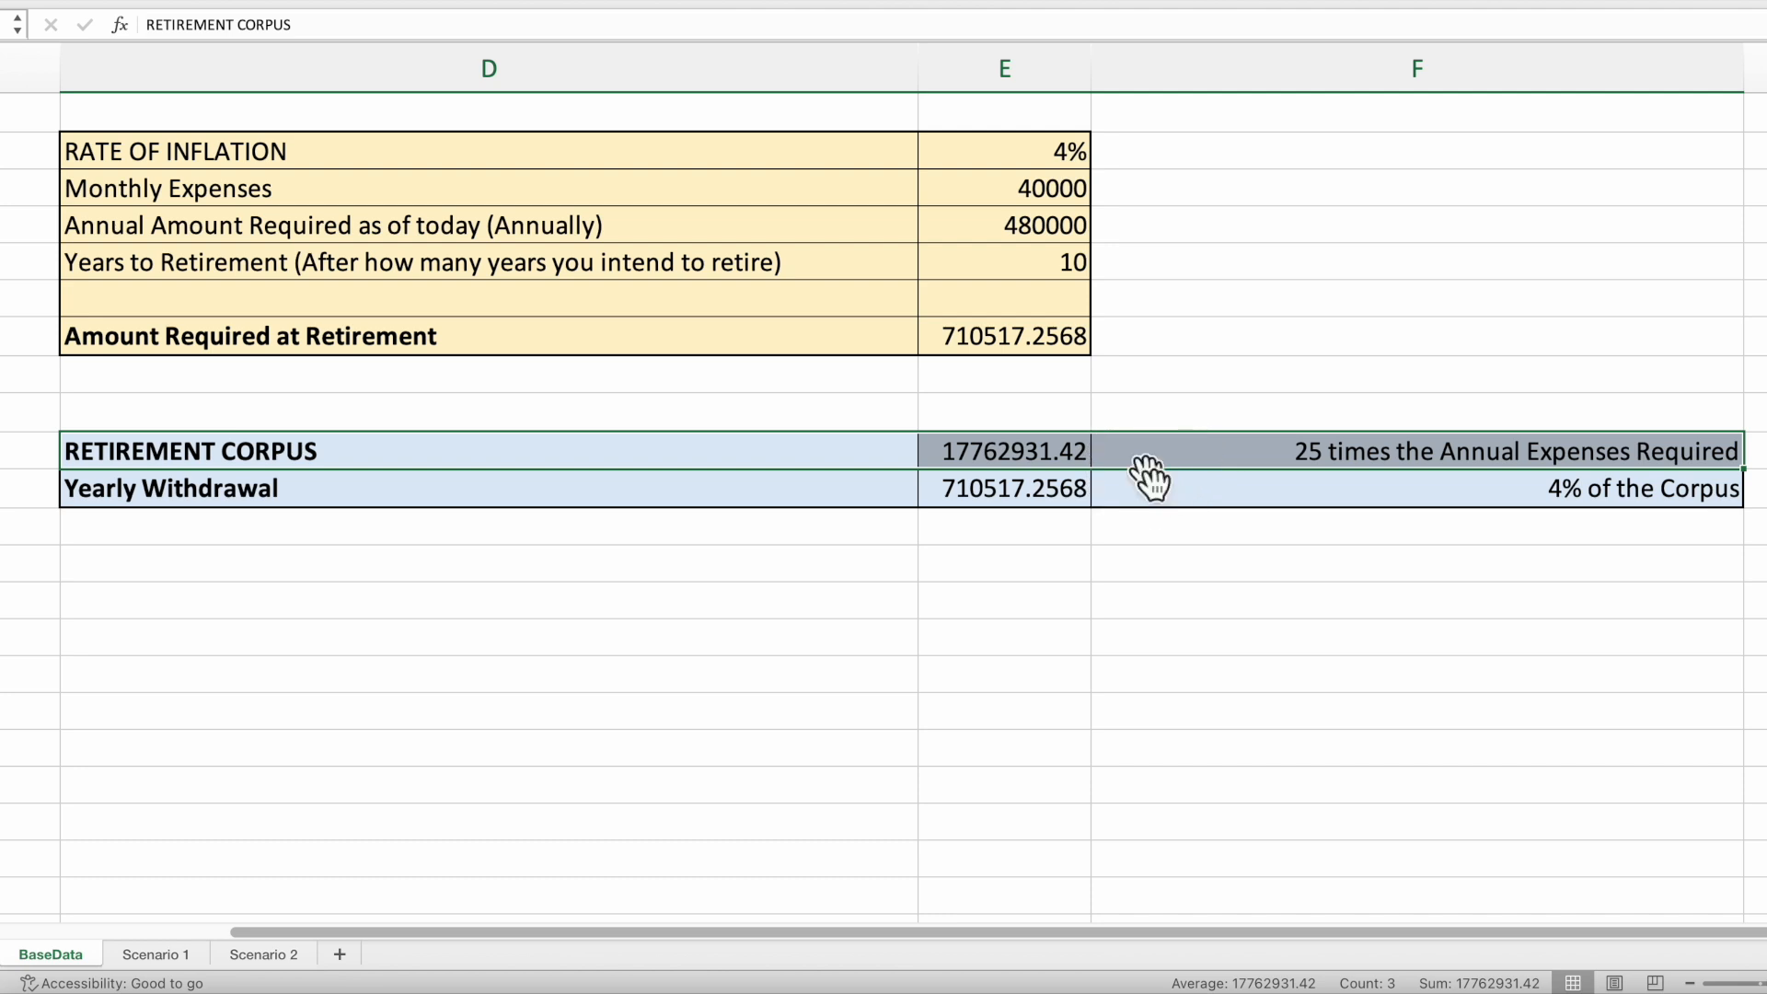
click(1023, 341)
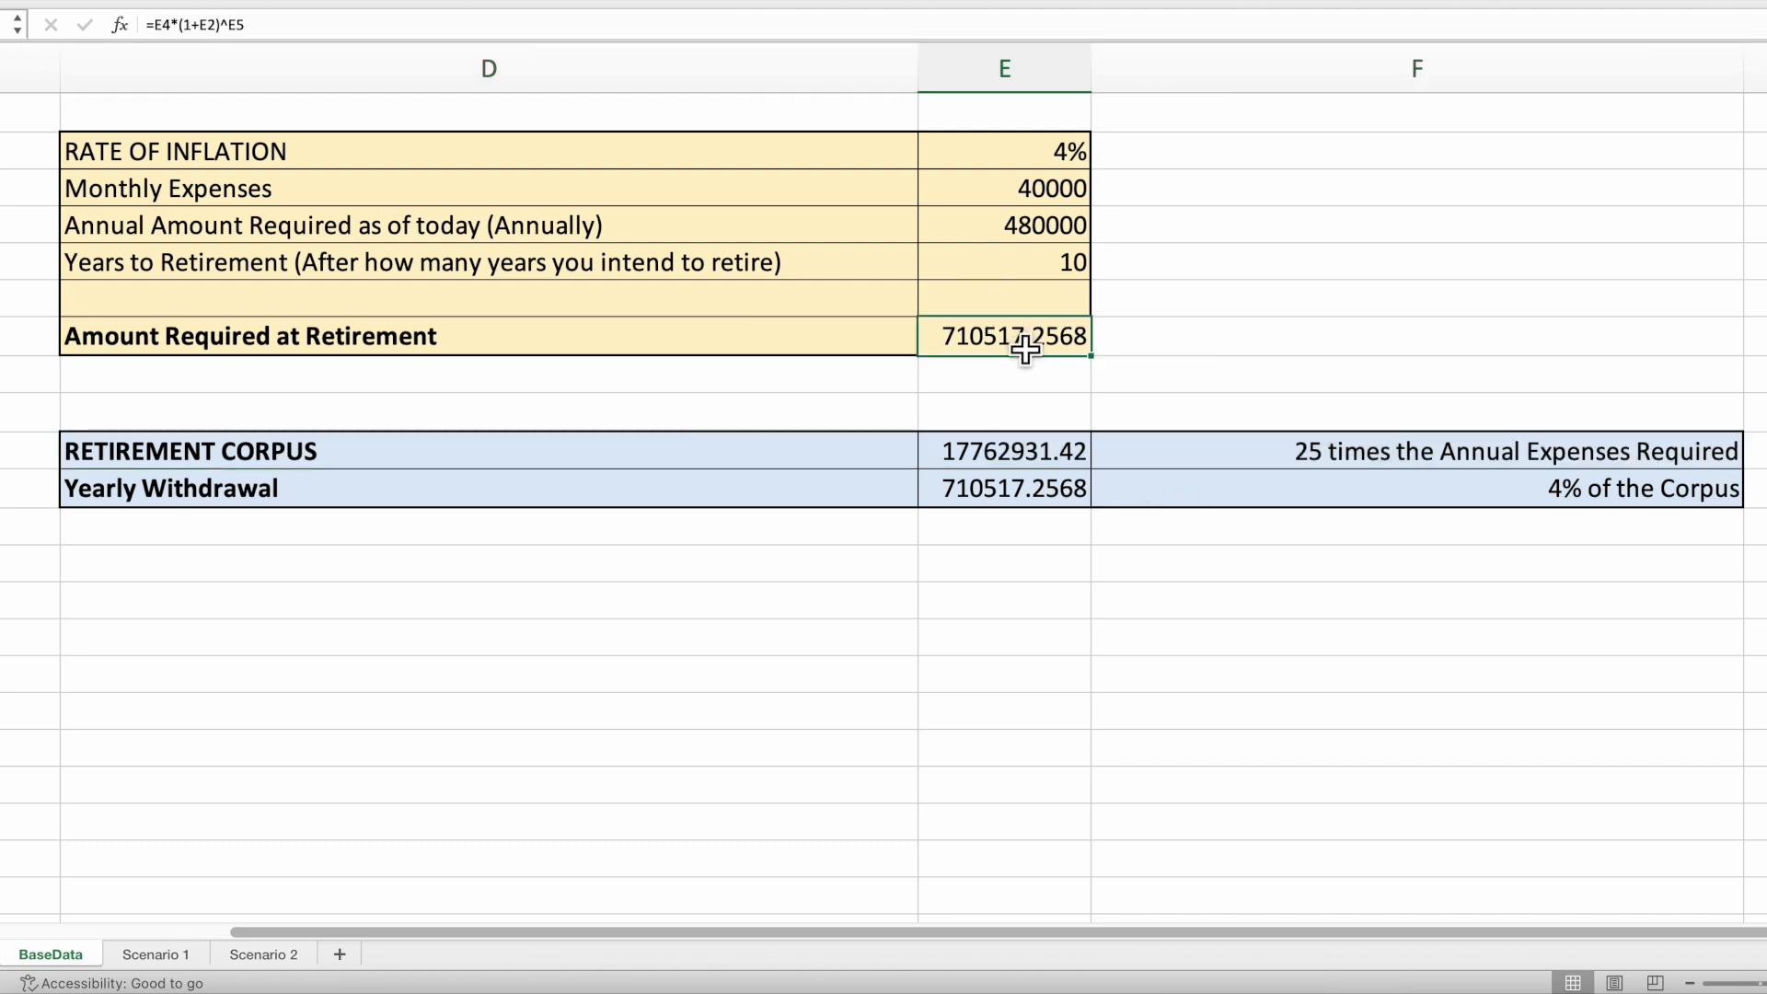
click(1053, 467)
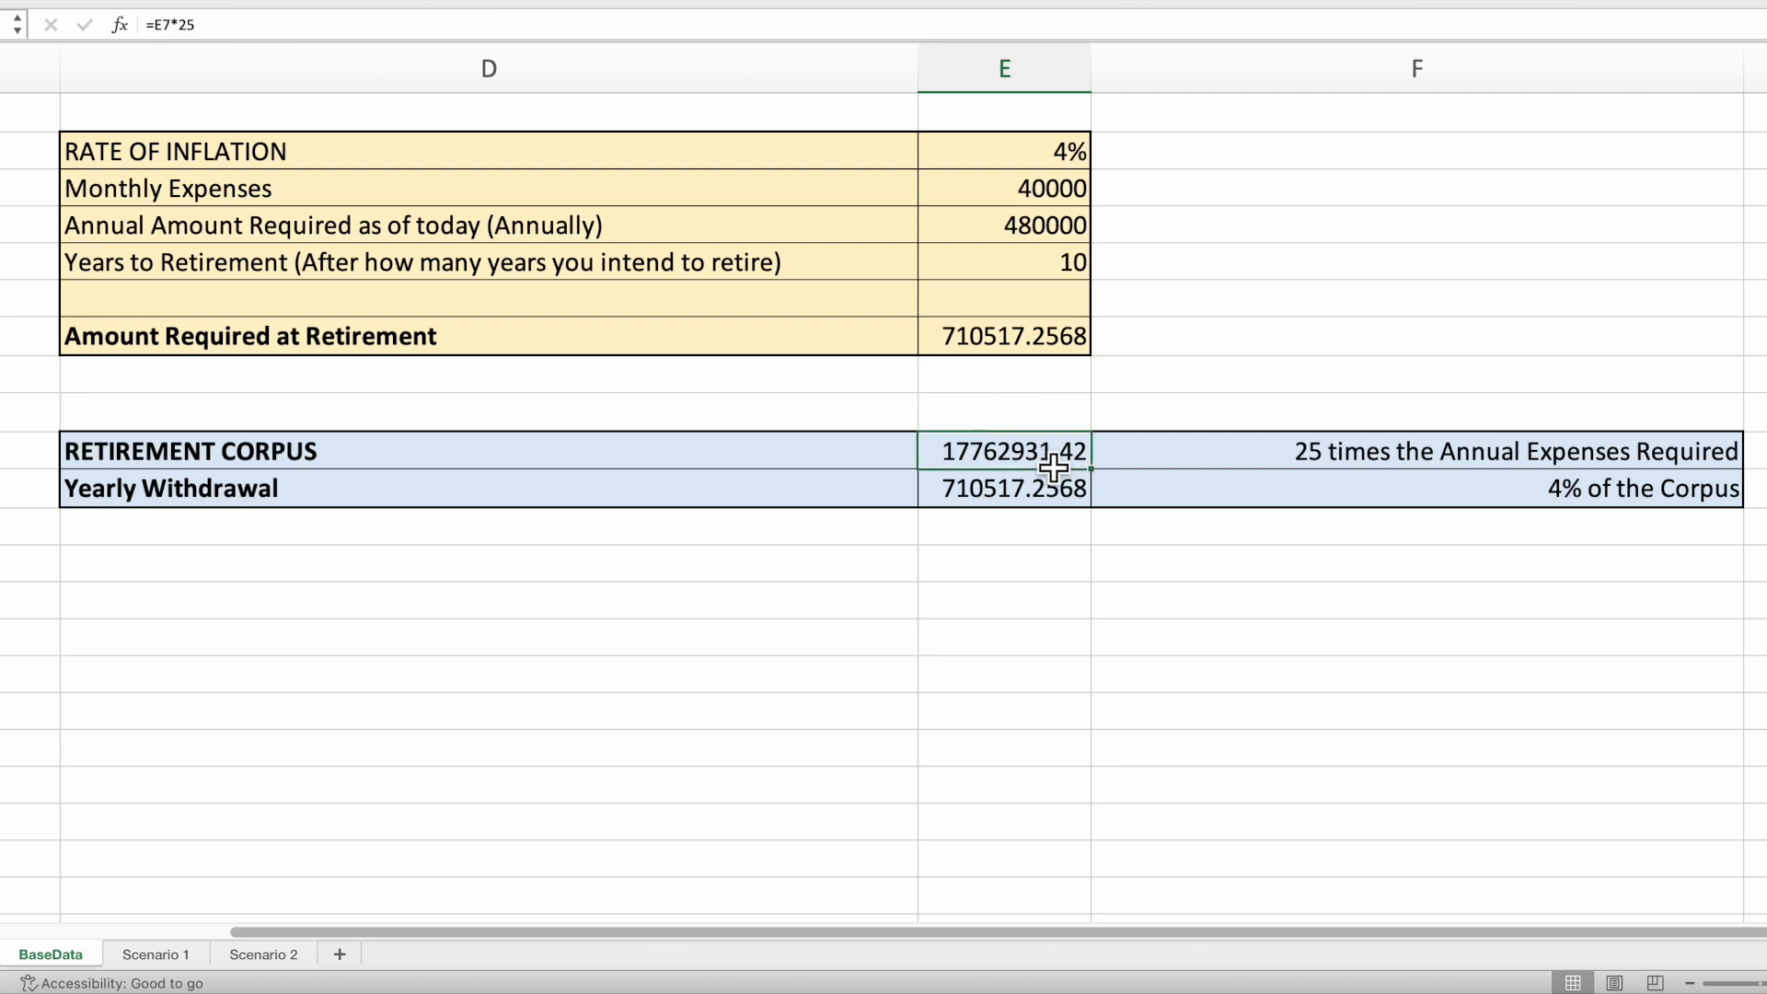
click(1049, 508)
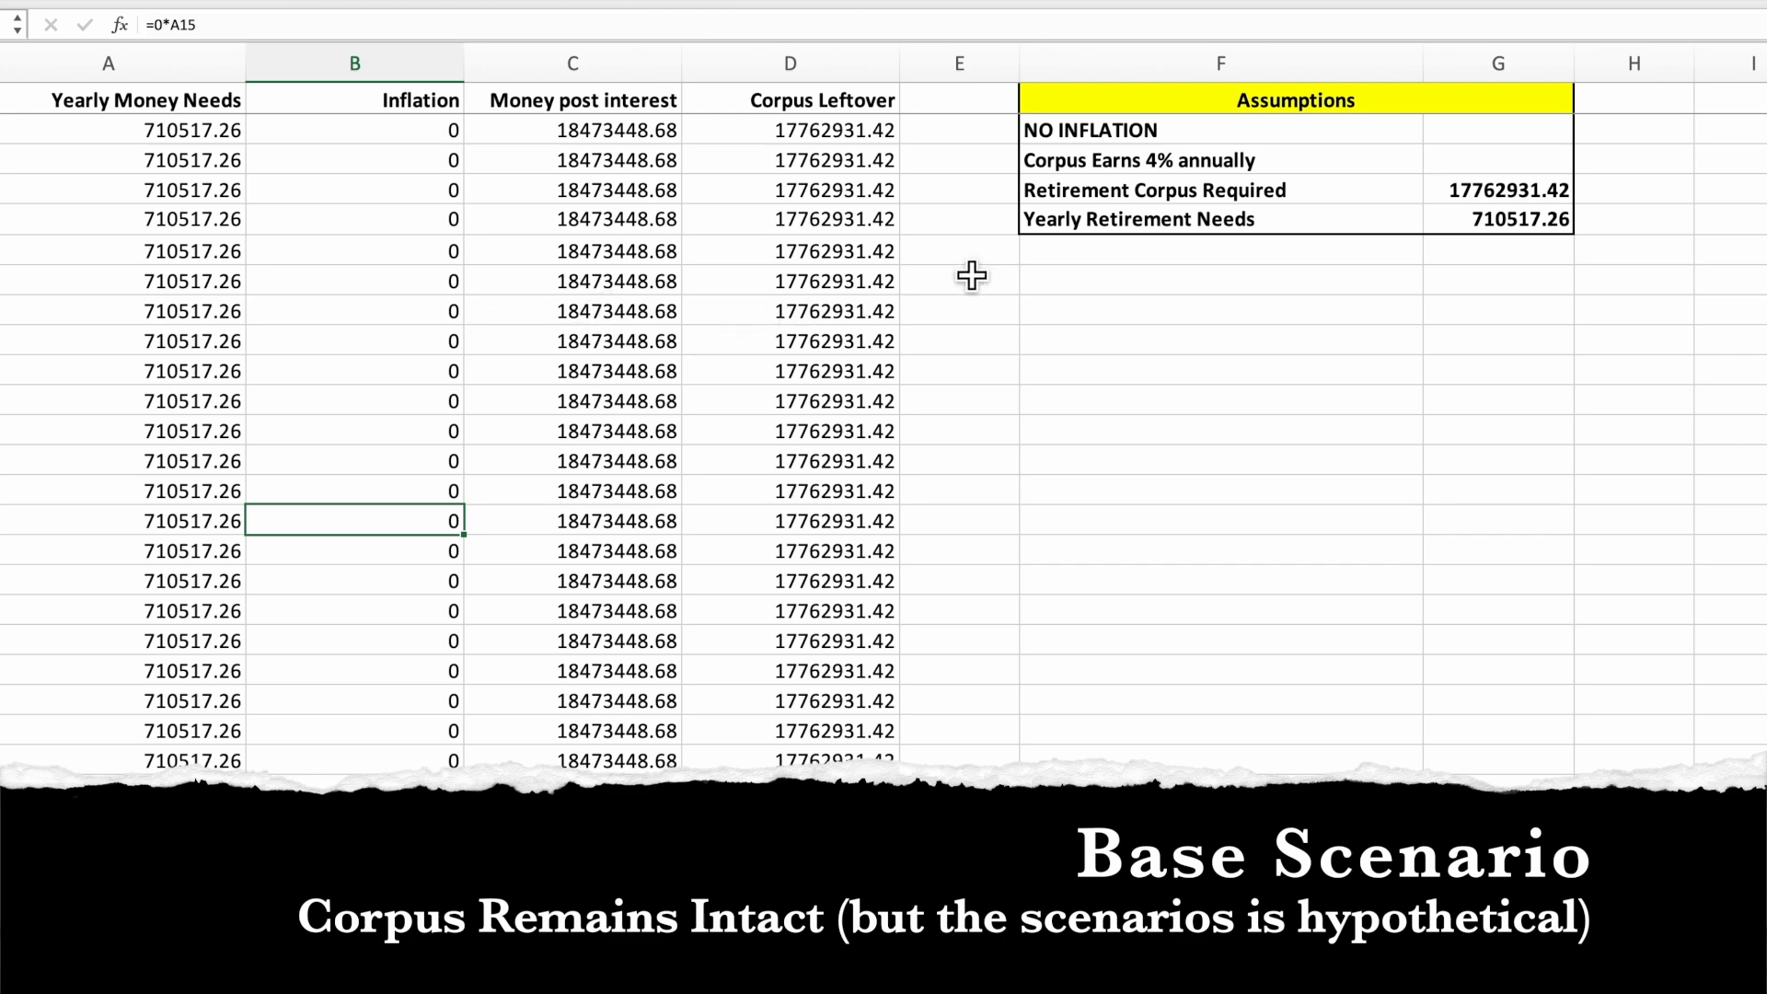
On the Scenario 1 sheet, review the corpus earnings assumption, the first Corpus Leftover entry and the Yearly Money Needs through the last row
click(1134, 162)
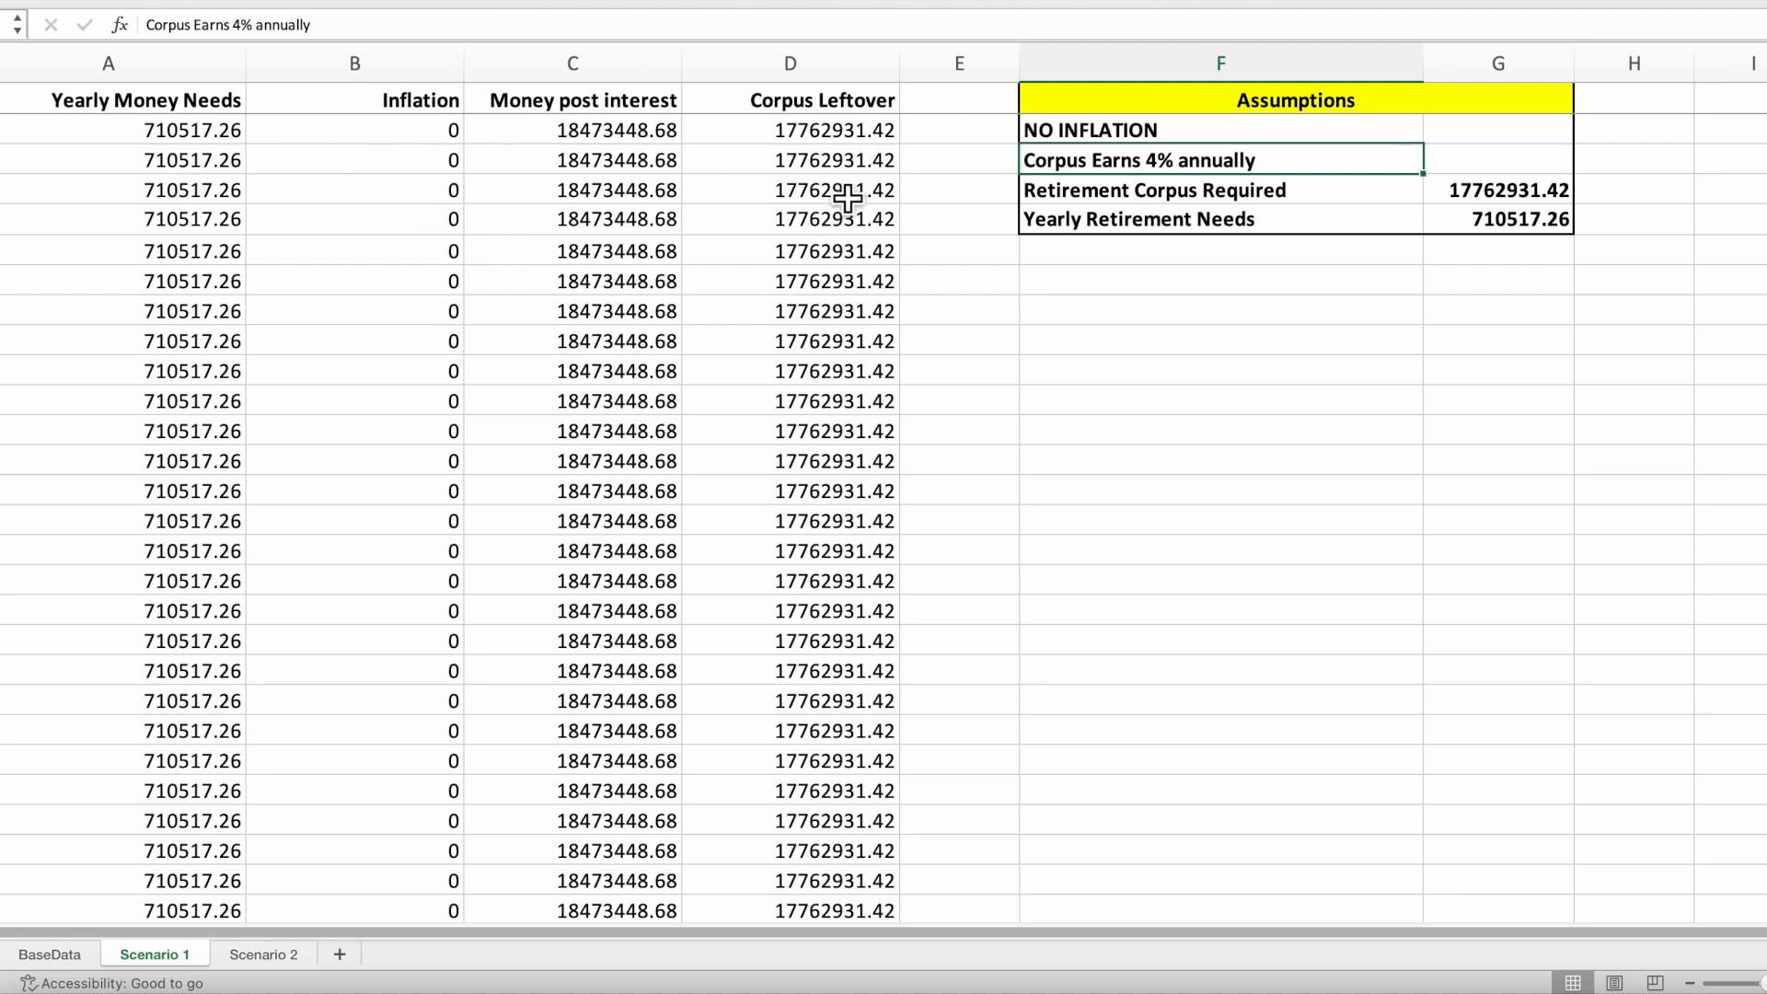
click(855, 136)
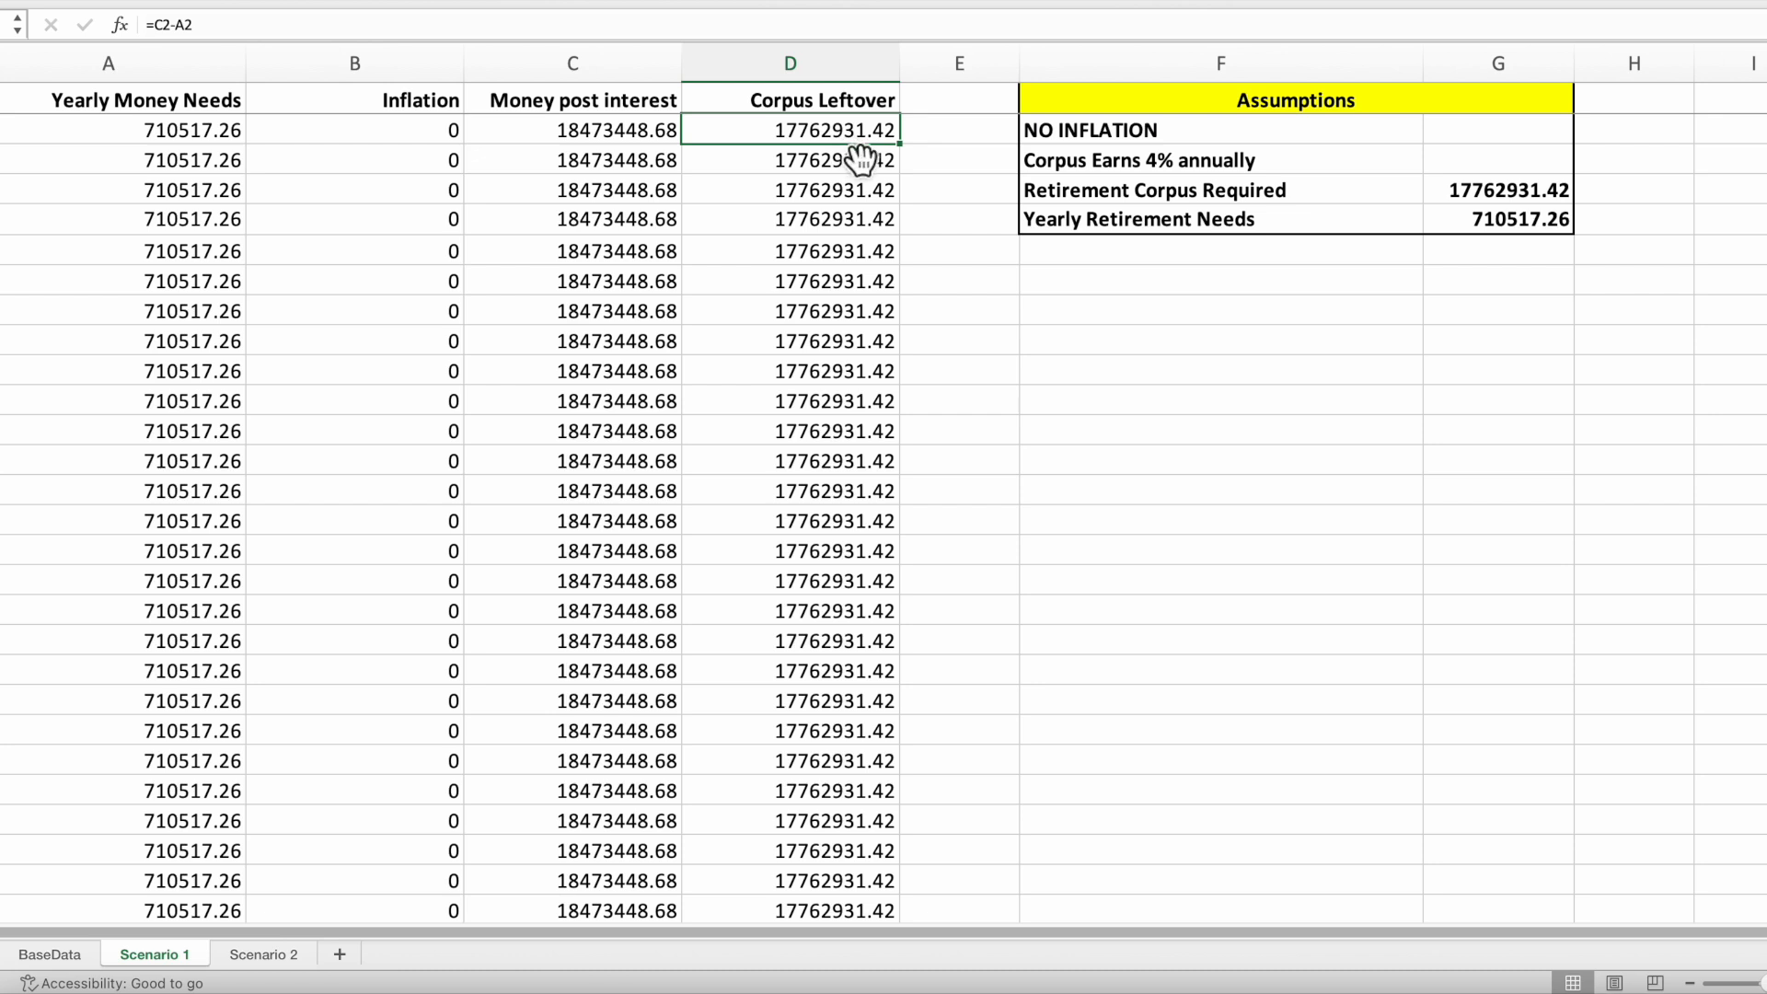
click(198, 138)
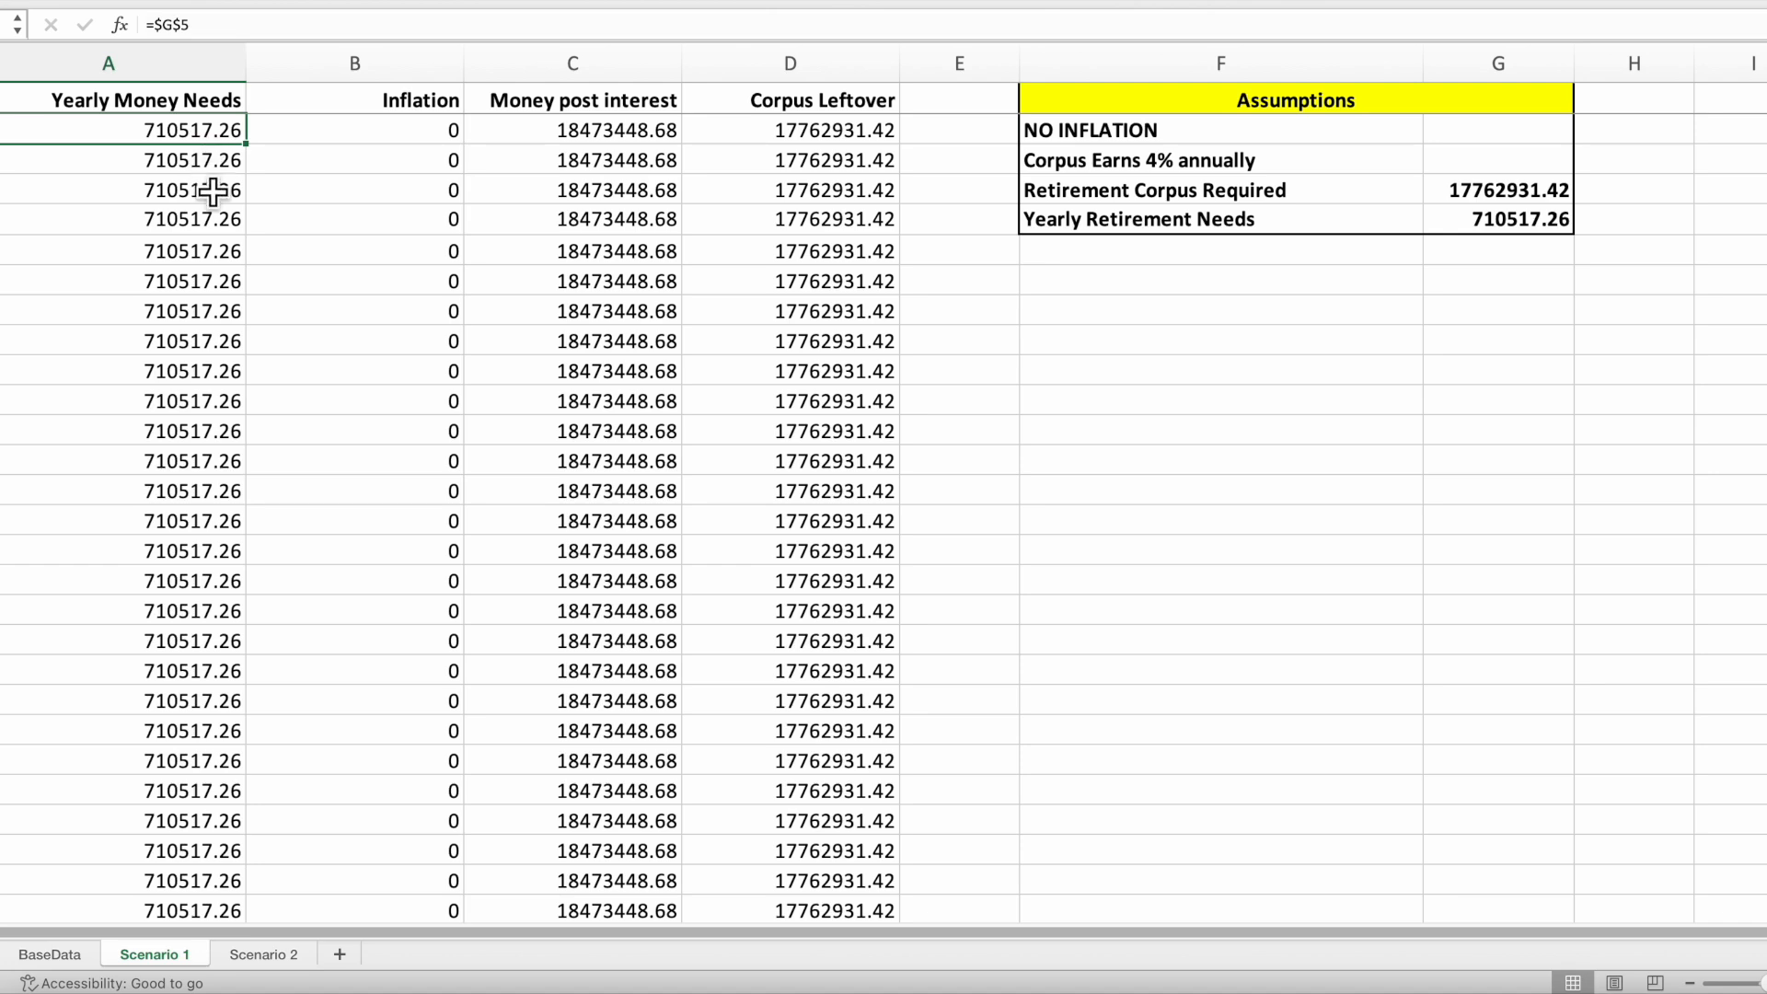
scroll(232, 737, down, 5)
scroll(232, 737, down, 3)
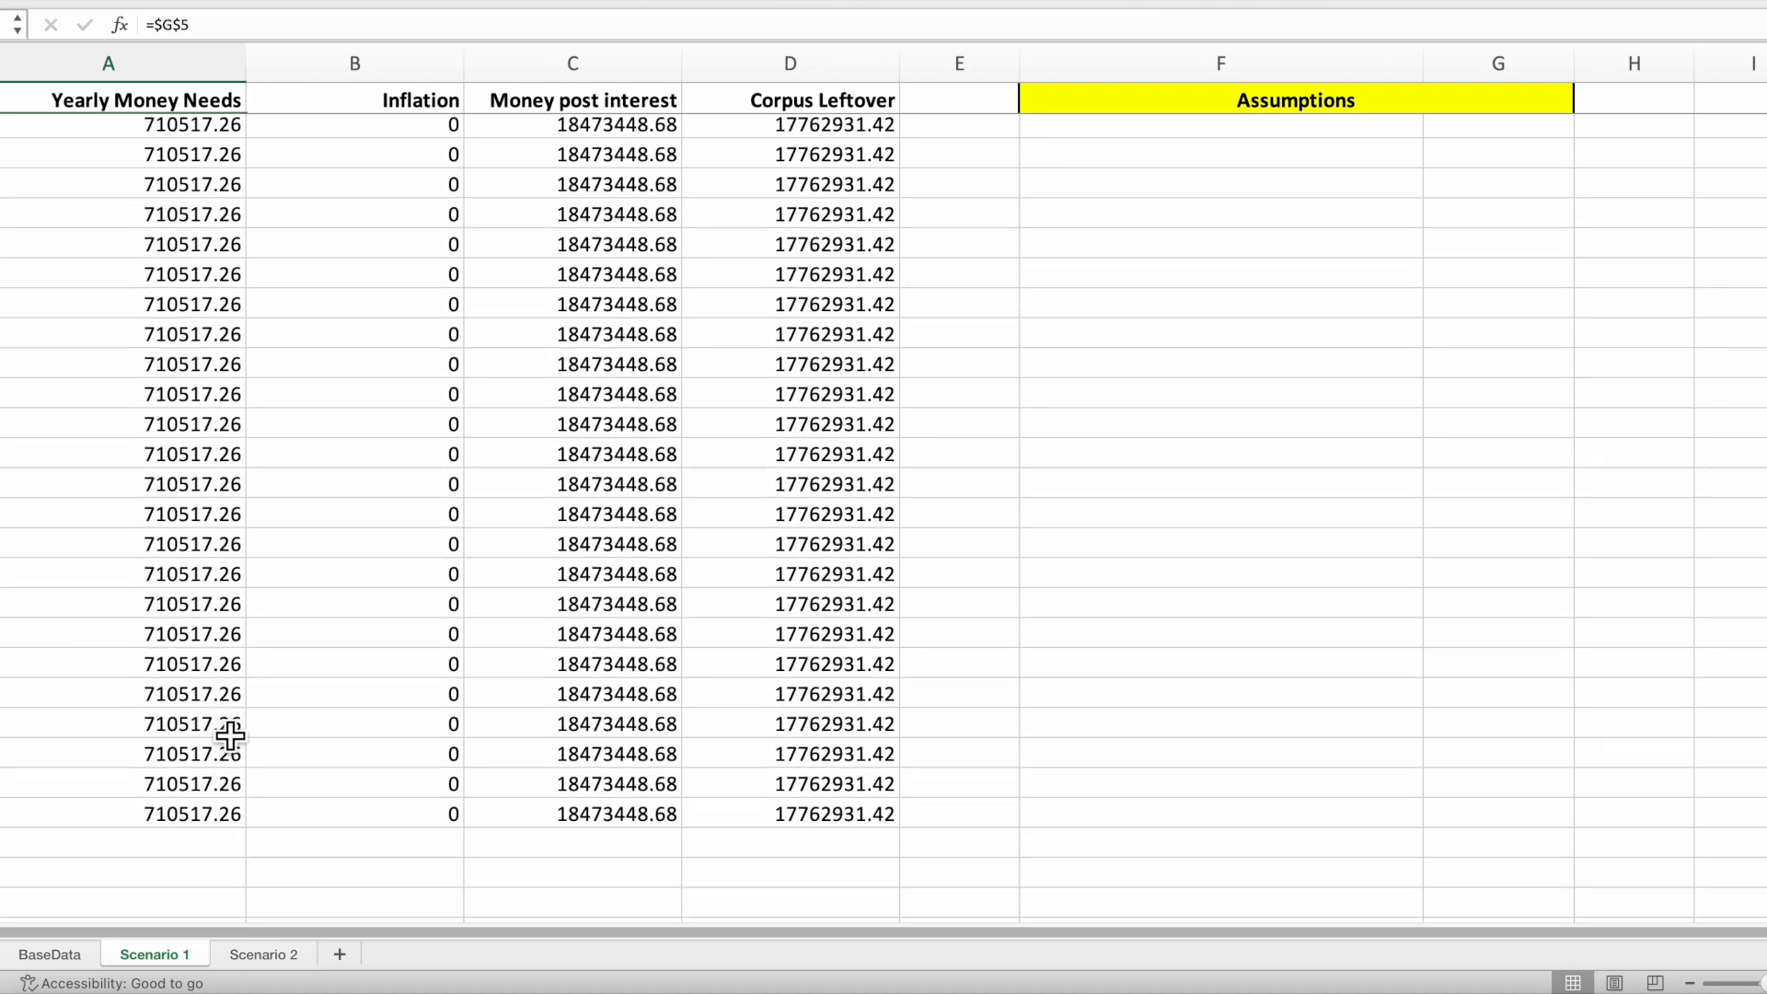
drag(234, 815, 241, 650)
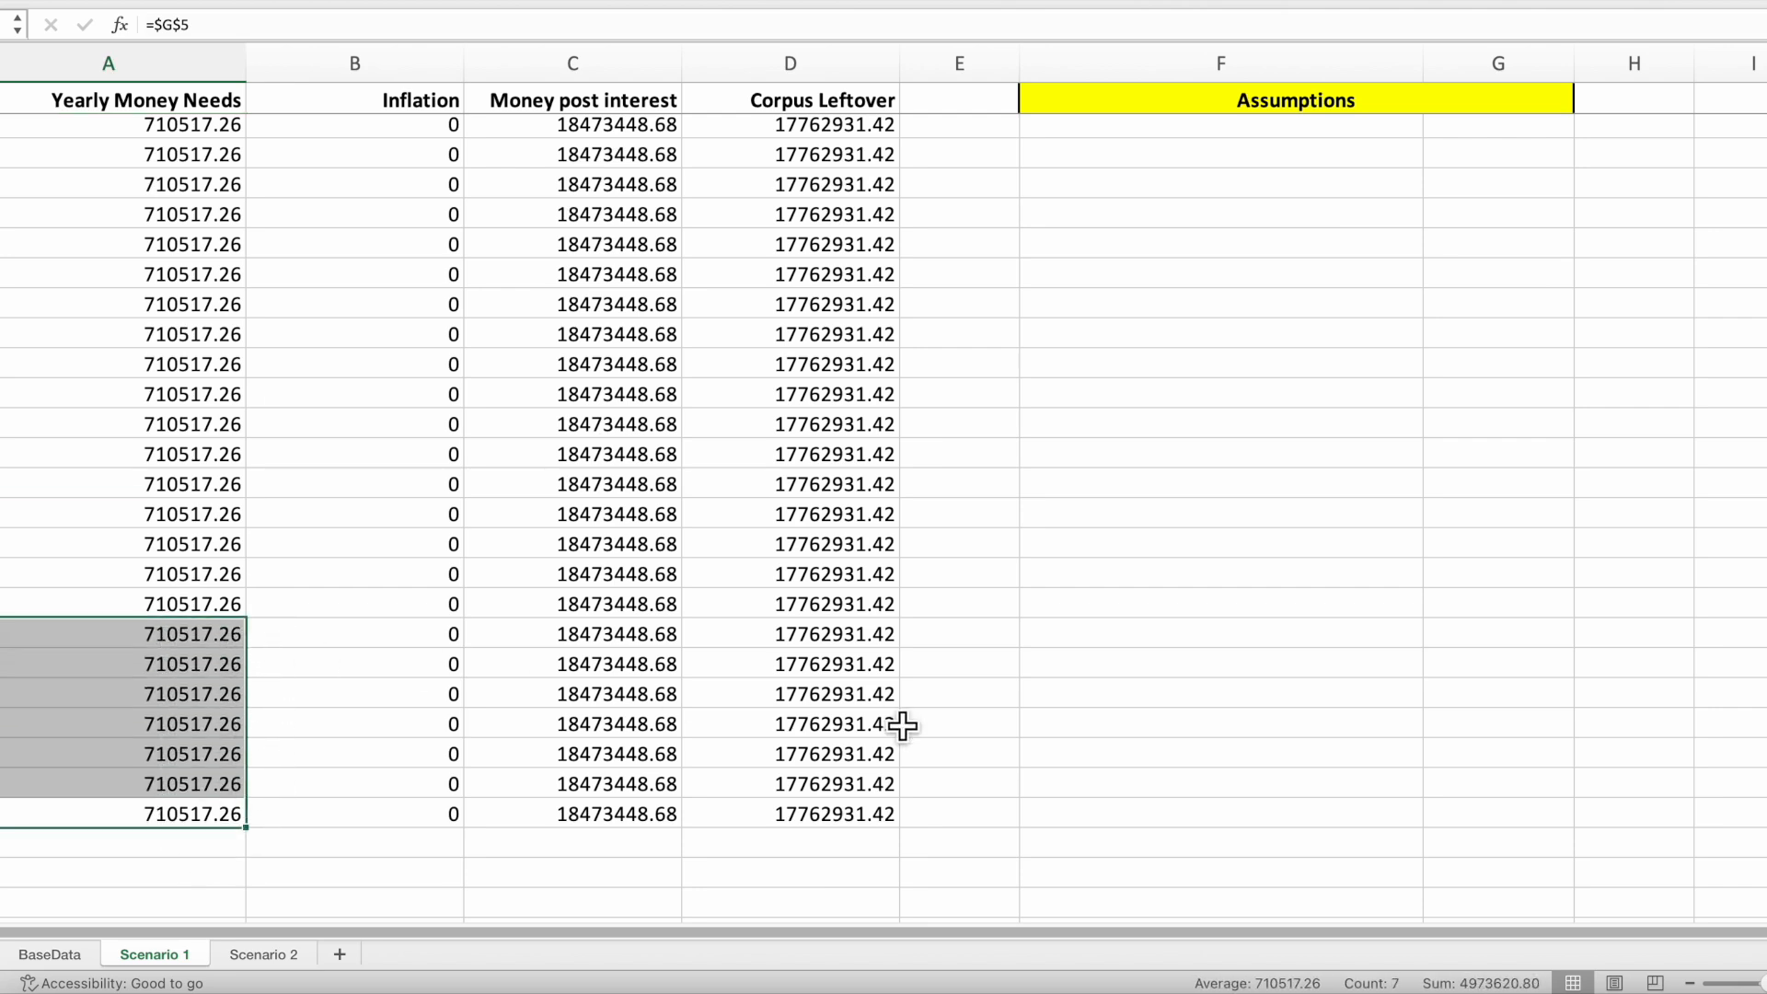
scroll(875, 754, up, 5)
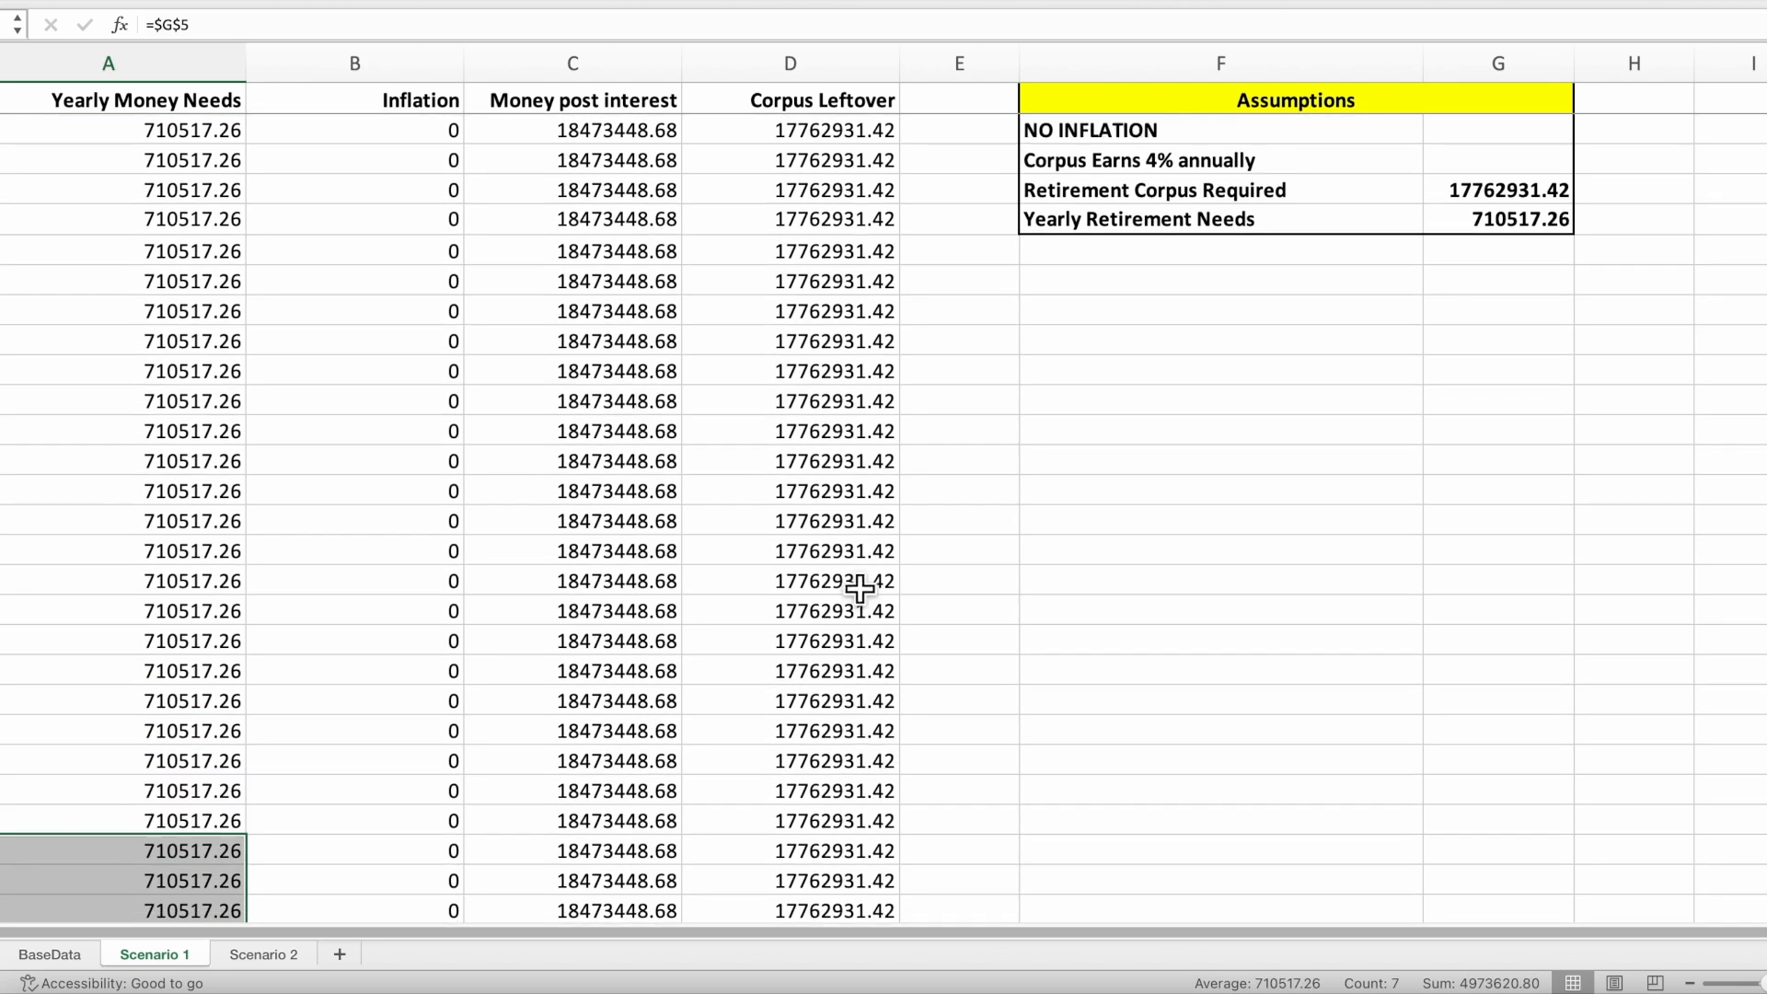
Examine the Corpus Leftover column in Scenario 1 from its first rows to the final year's row
click(839, 191)
drag(851, 129, 856, 303)
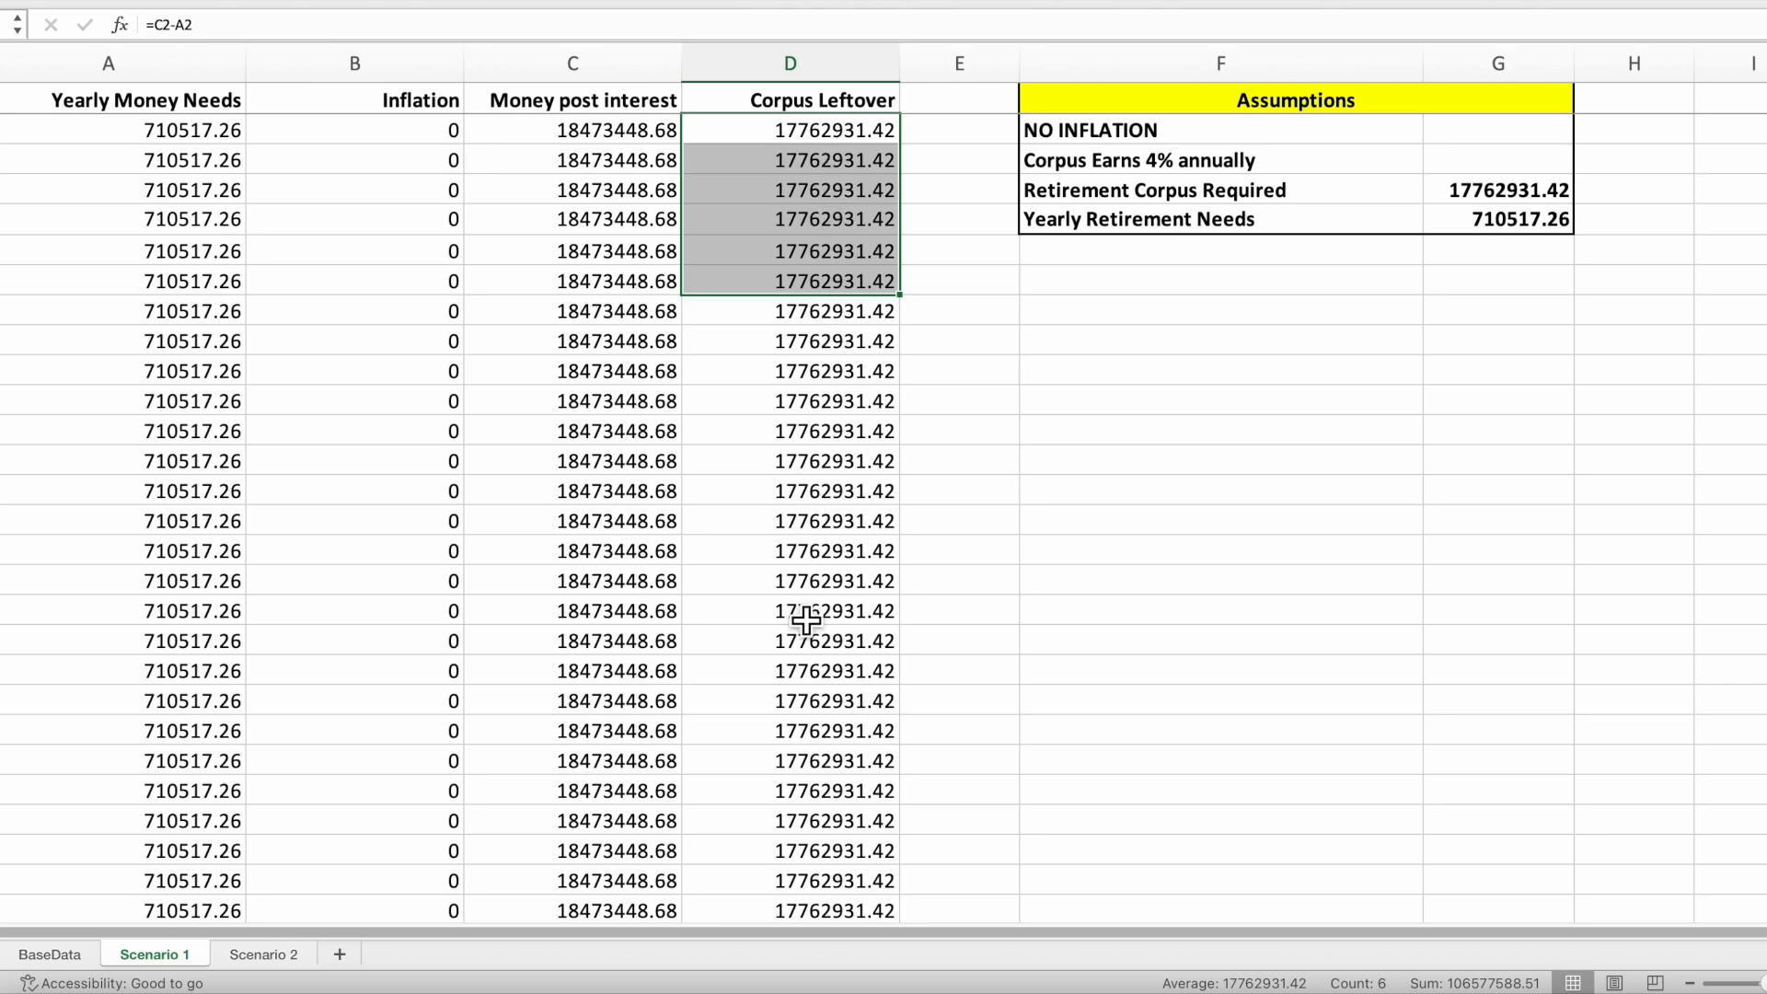
scroll(806, 619, down, 5)
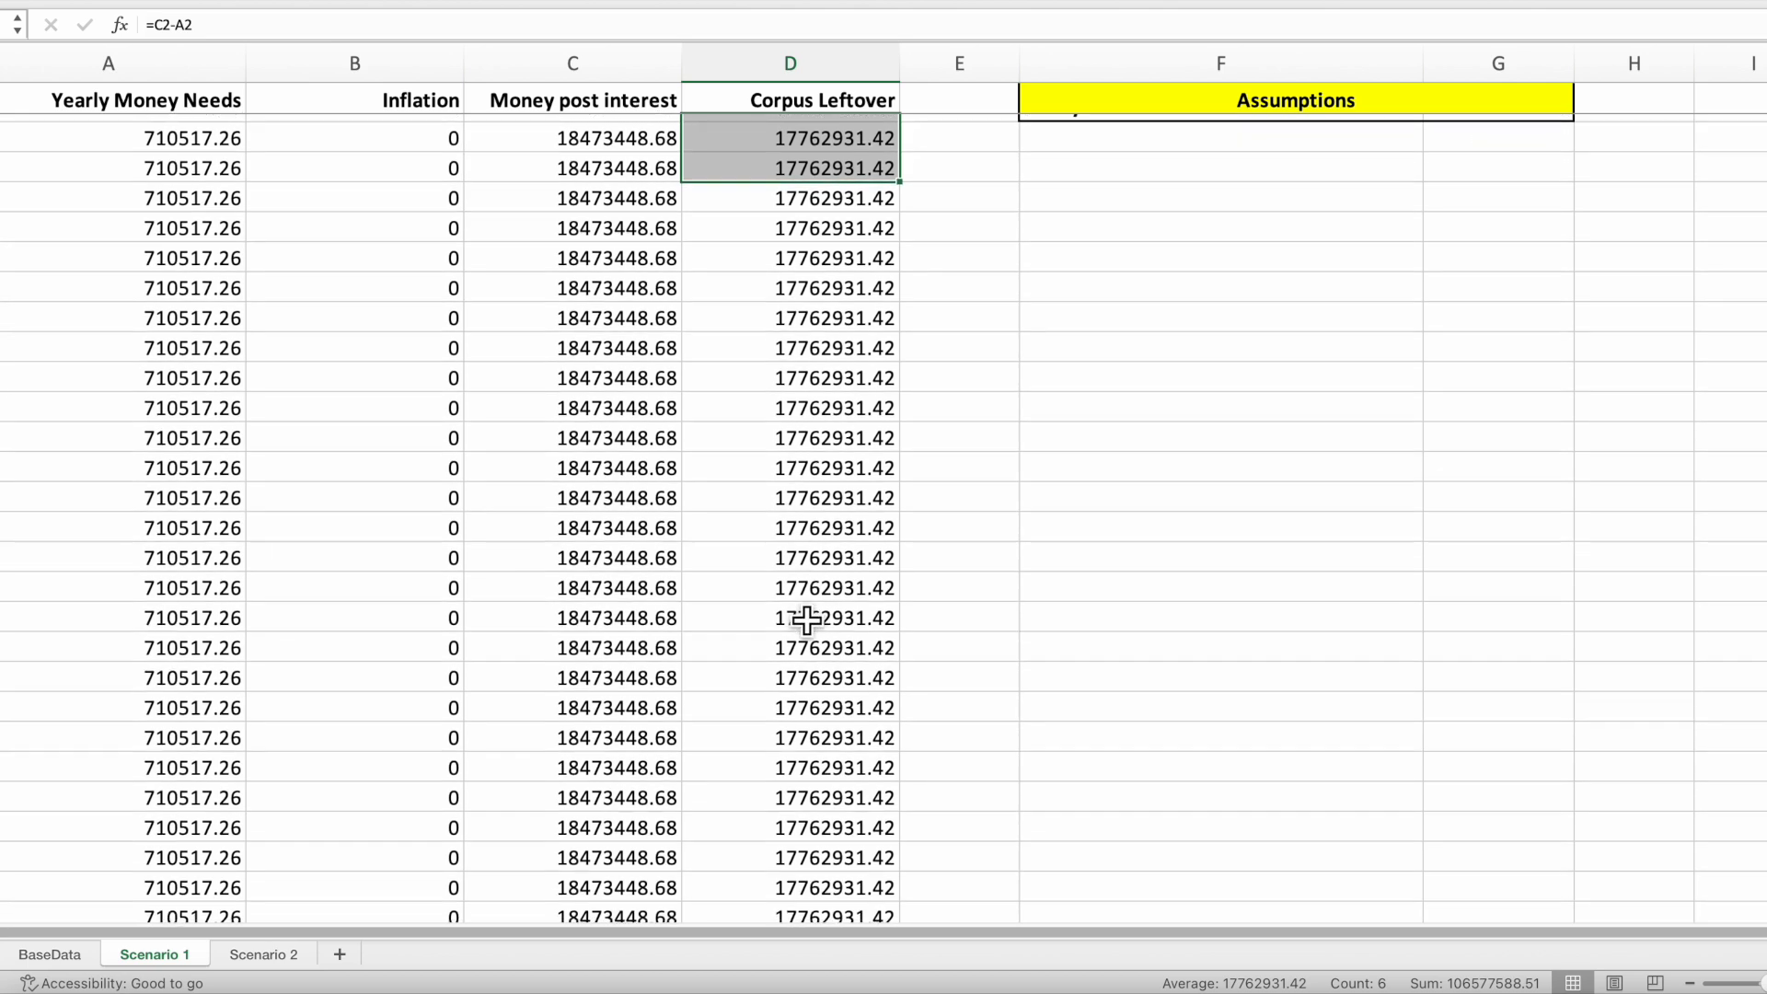
drag(847, 812, 214, 820)
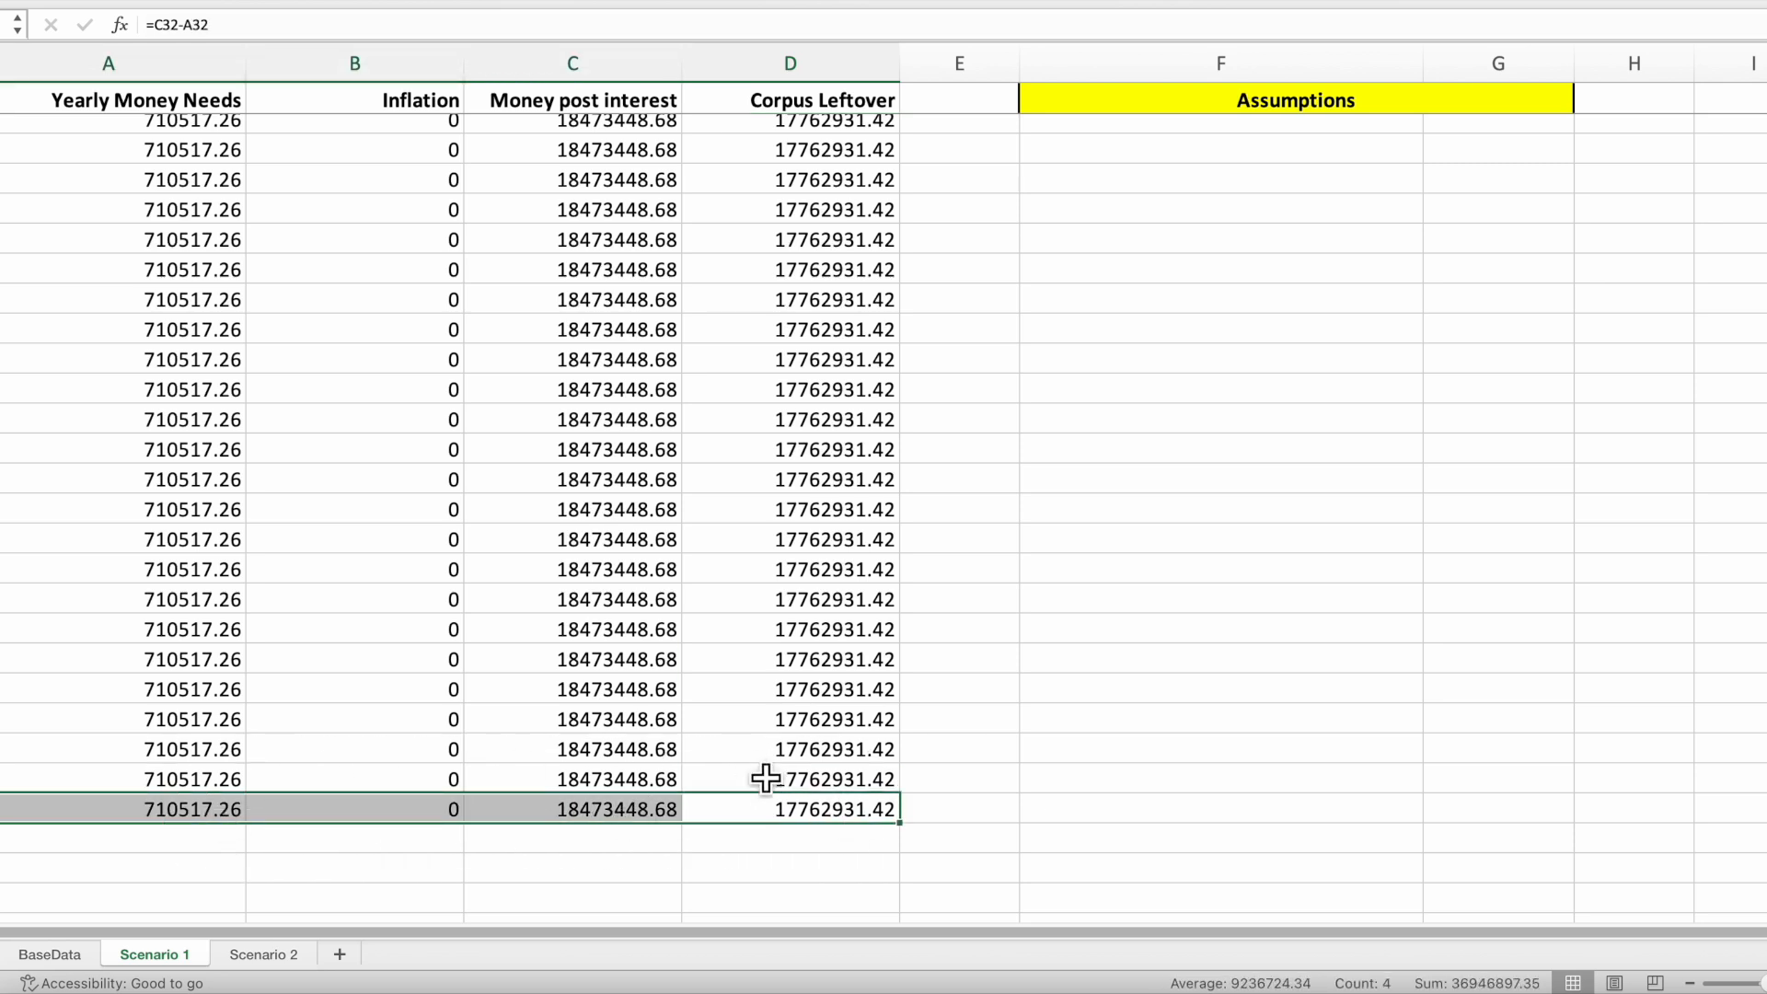
click(840, 817)
scroll(837, 810, up, 3)
scroll(835, 797, up, 3)
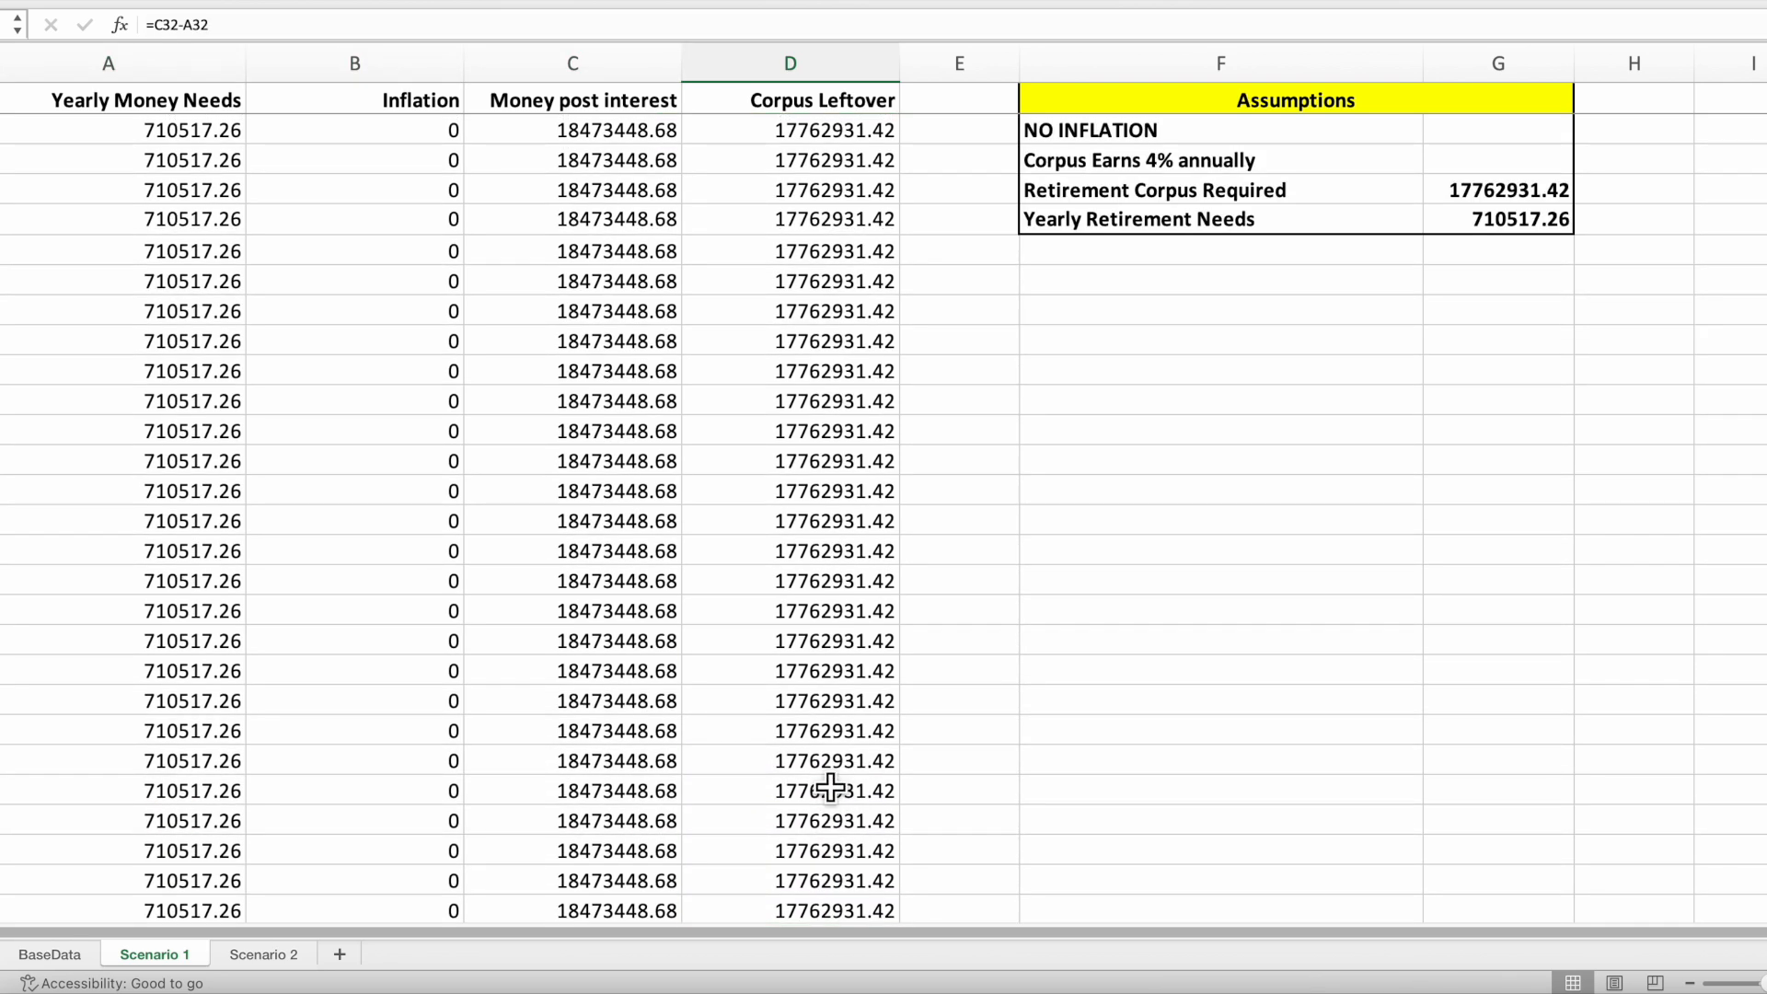
Compare the early years' Yearly Money Needs, Inflation and Corpus Leftover values in Scenario 1
drag(185, 138, 198, 371)
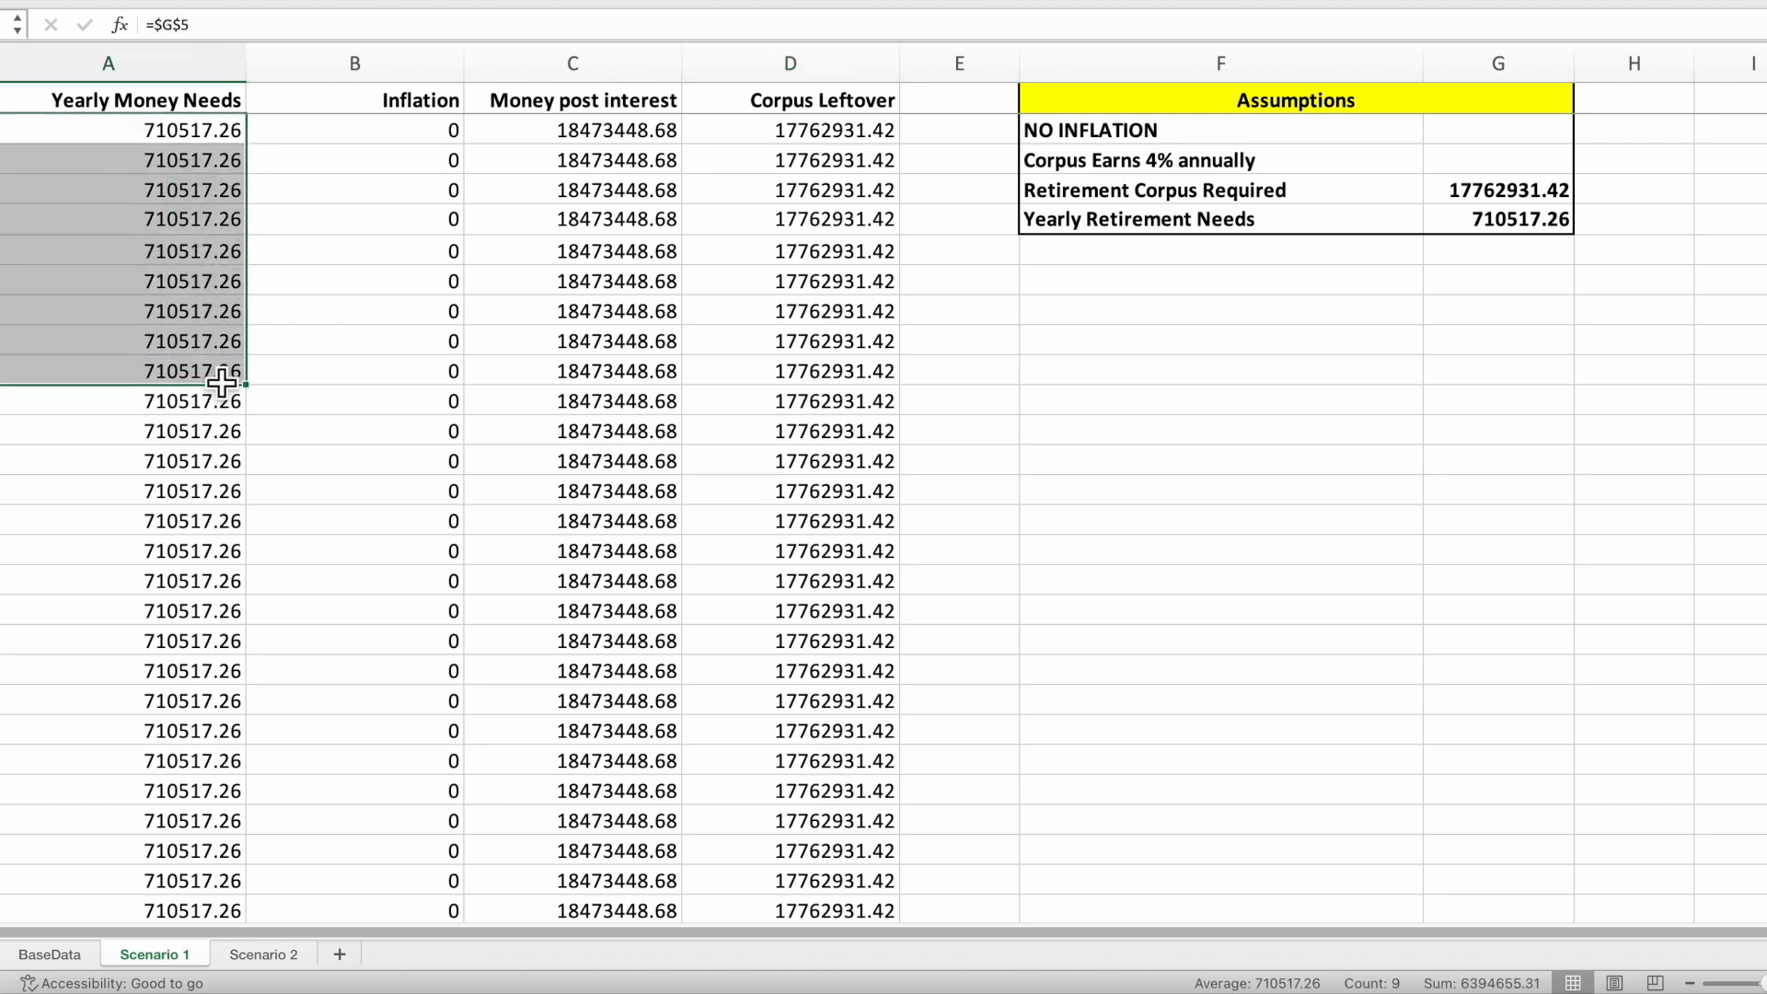
drag(856, 142, 855, 341)
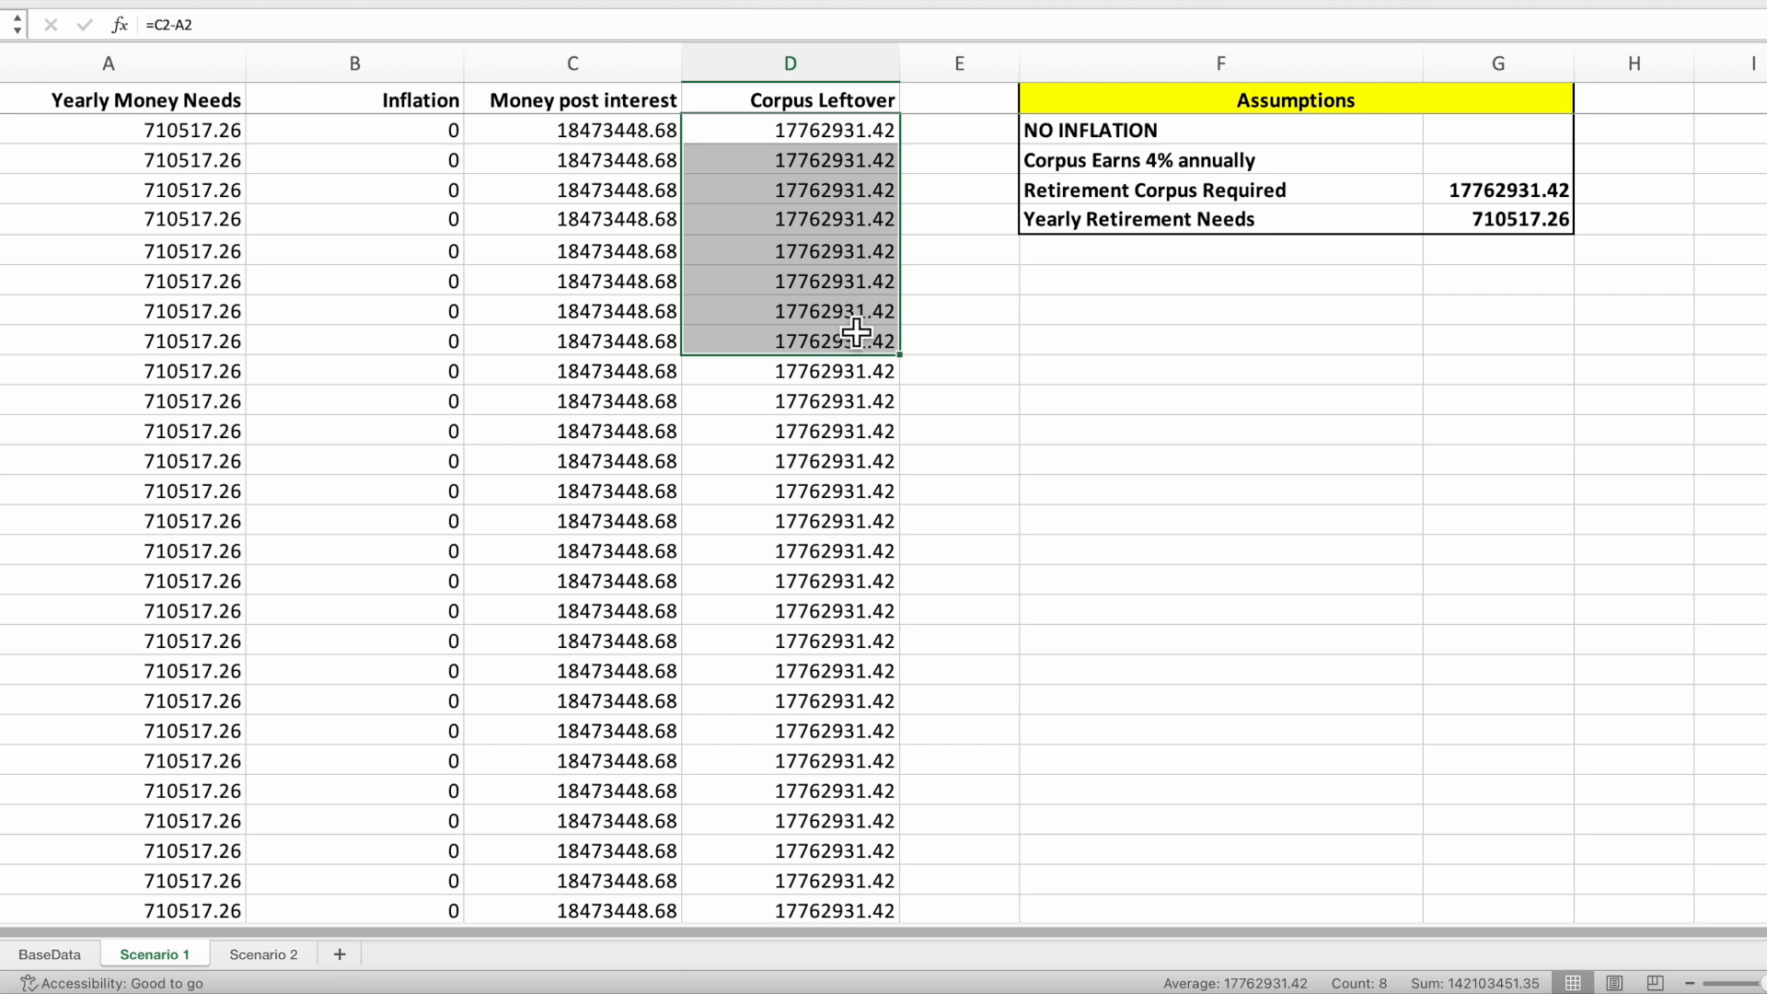
drag(411, 130, 453, 358)
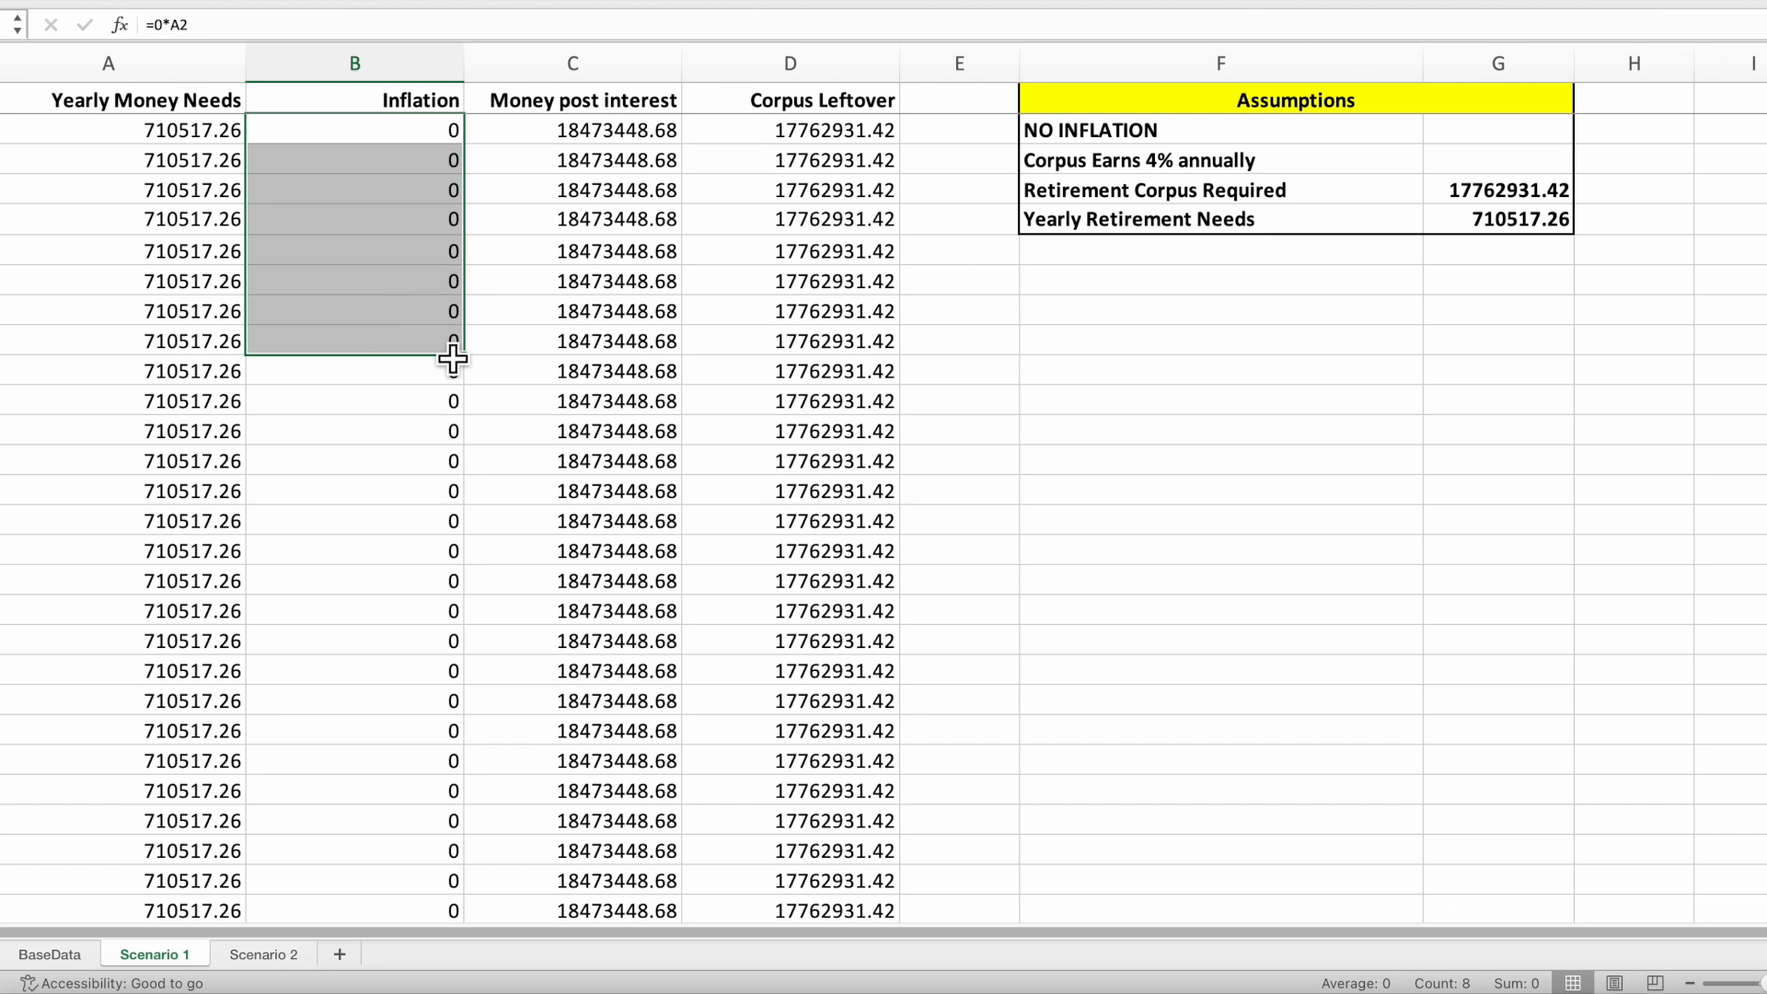
drag(851, 138, 837, 293)
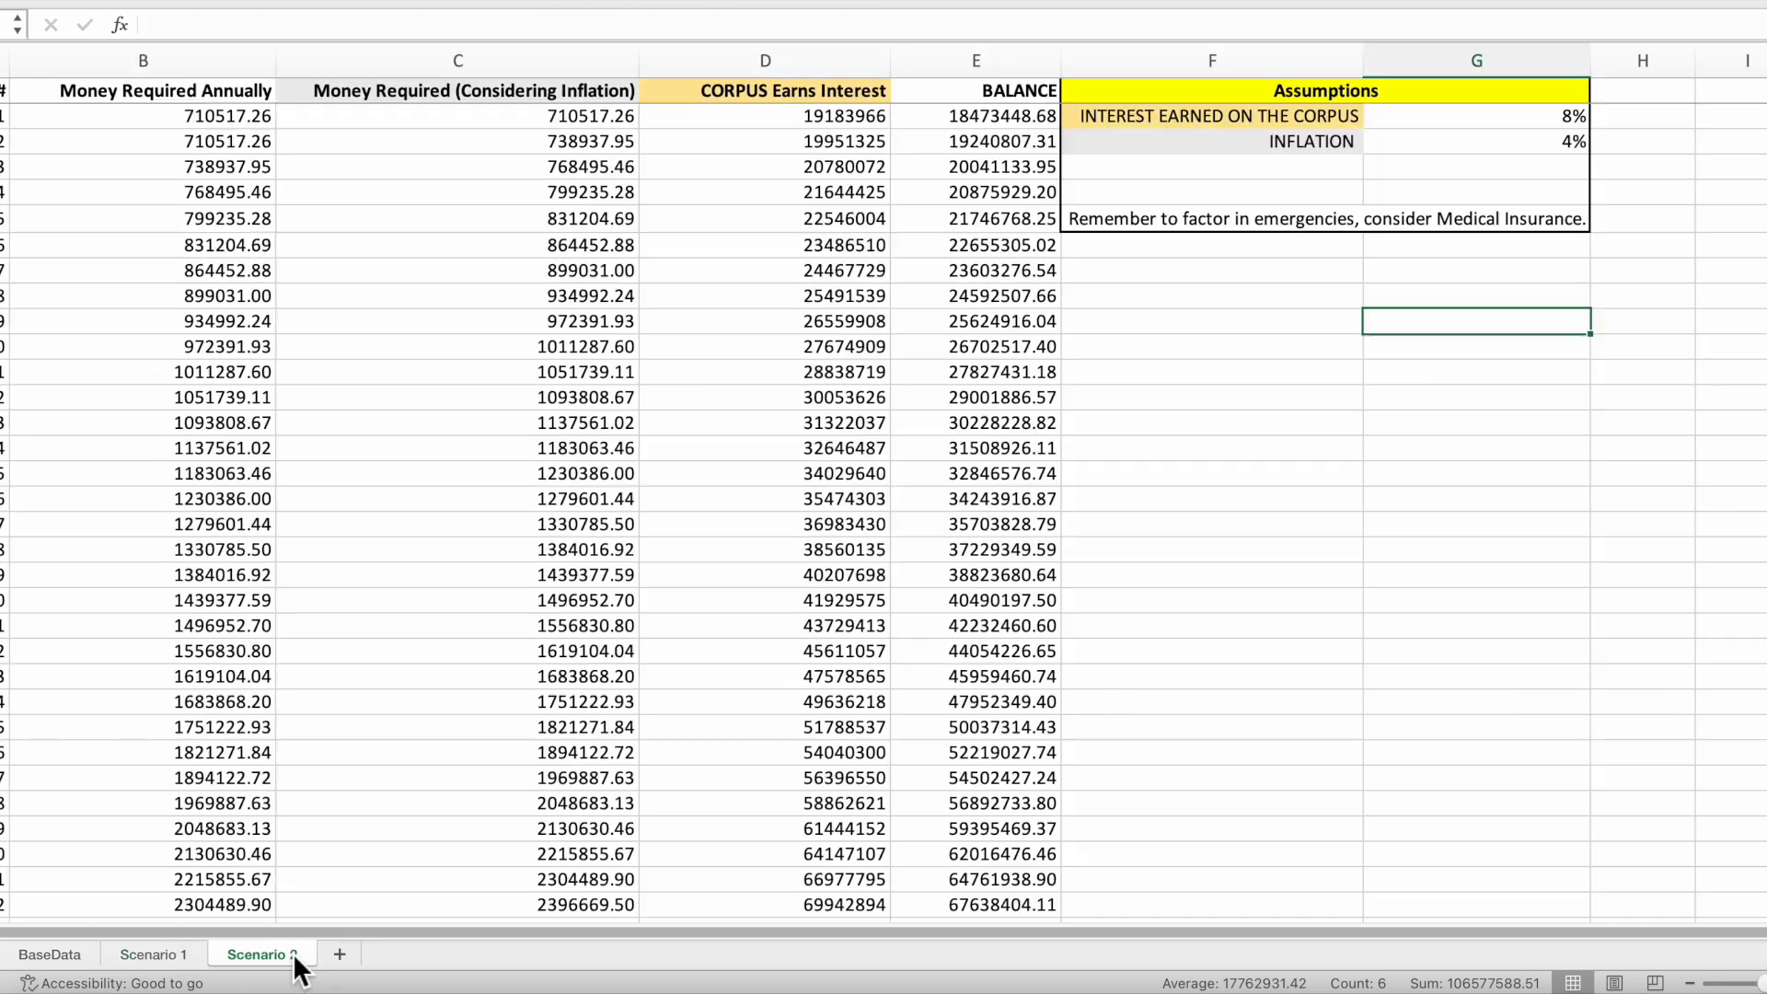
Open the Scenario 2 sheet and examine how the inflation assumption affects the money required each year
click(296, 957)
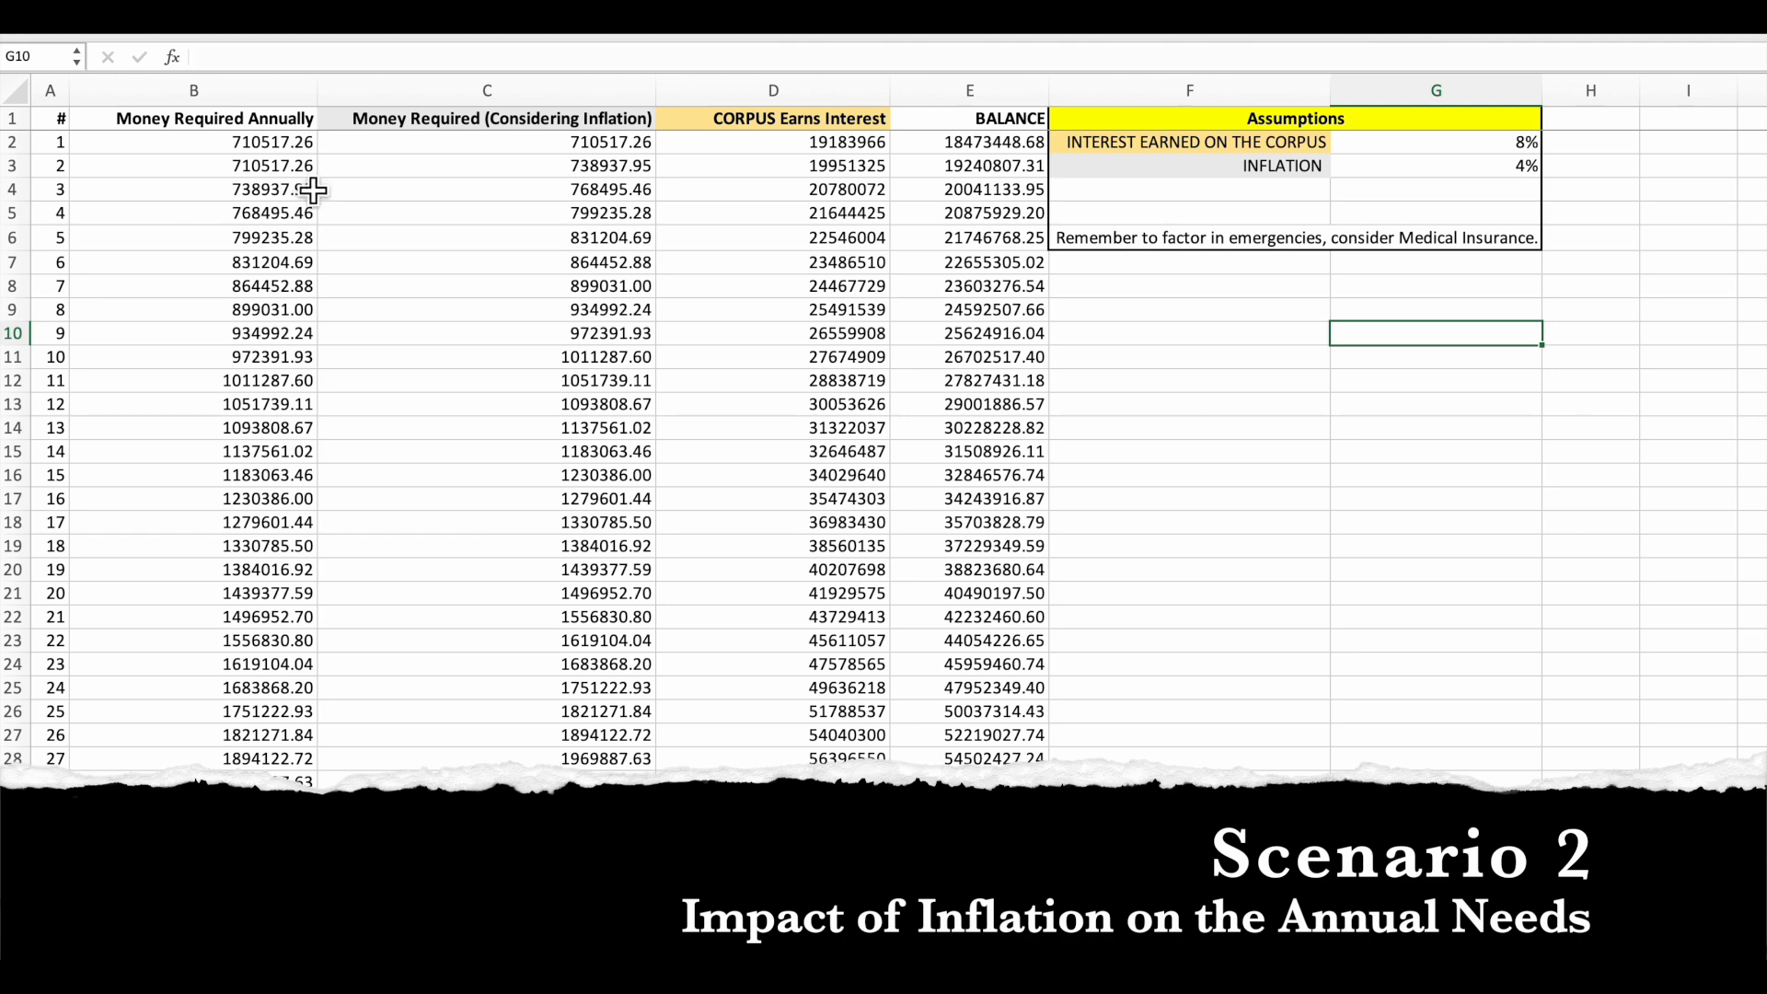
click(308, 147)
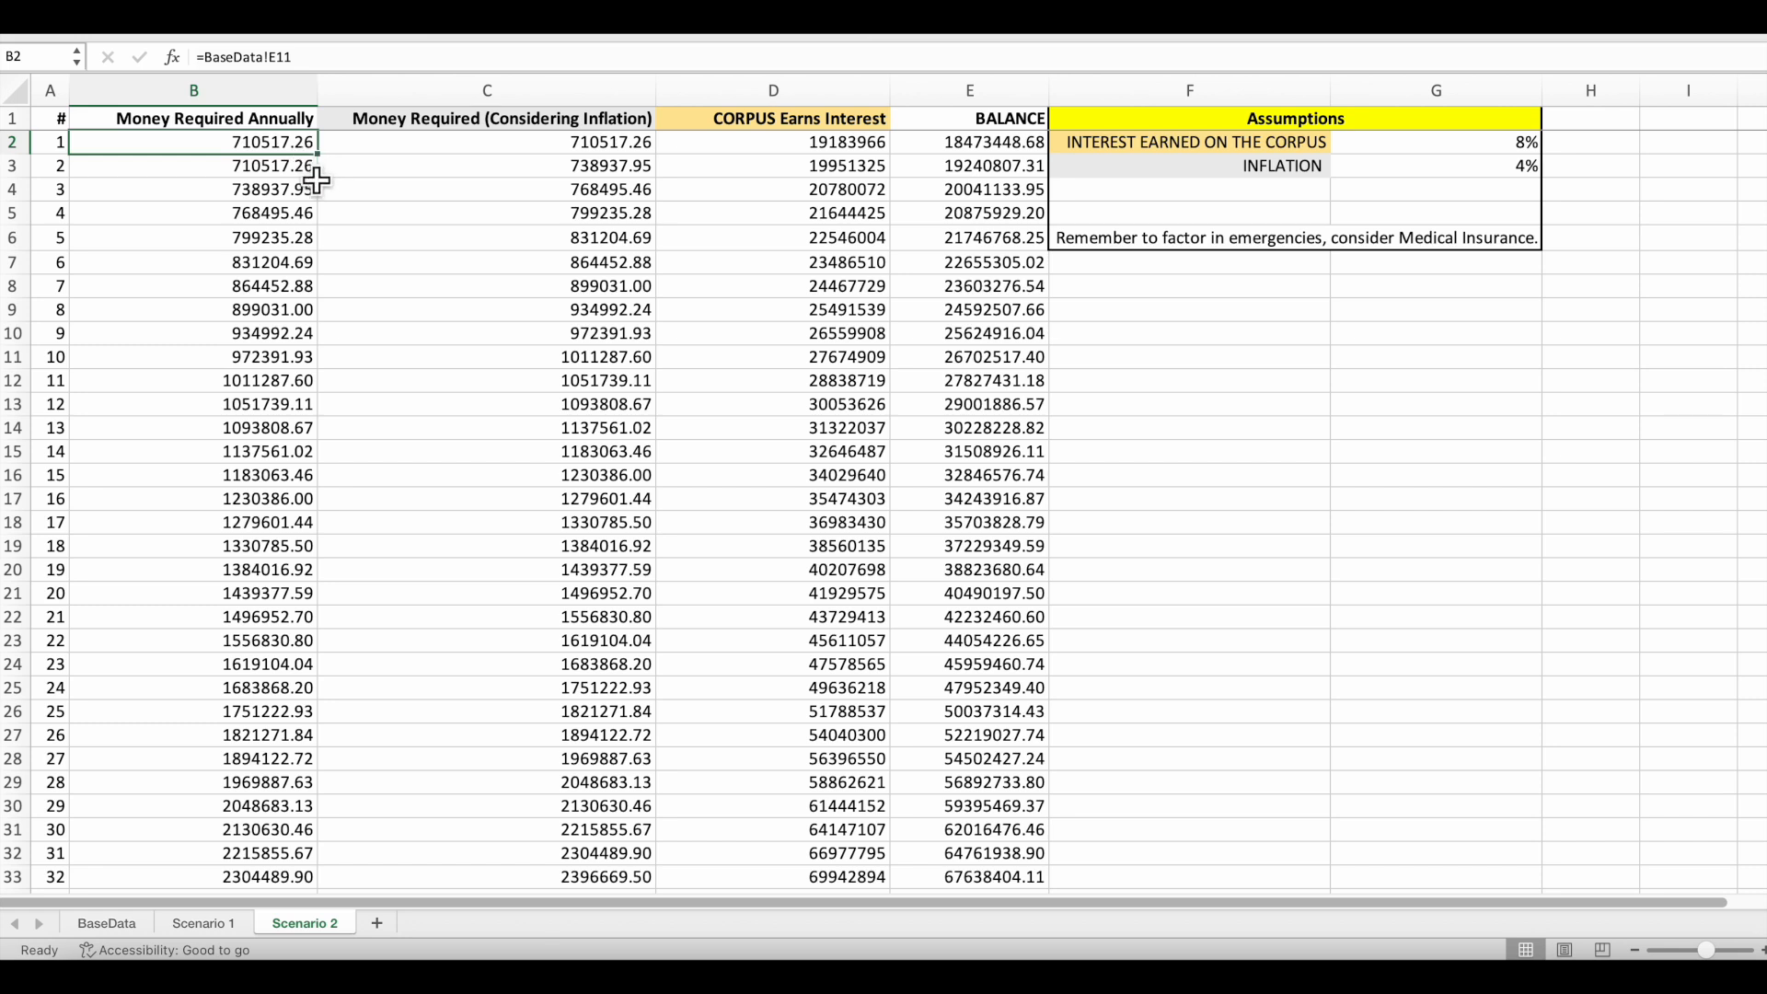
click(1323, 173)
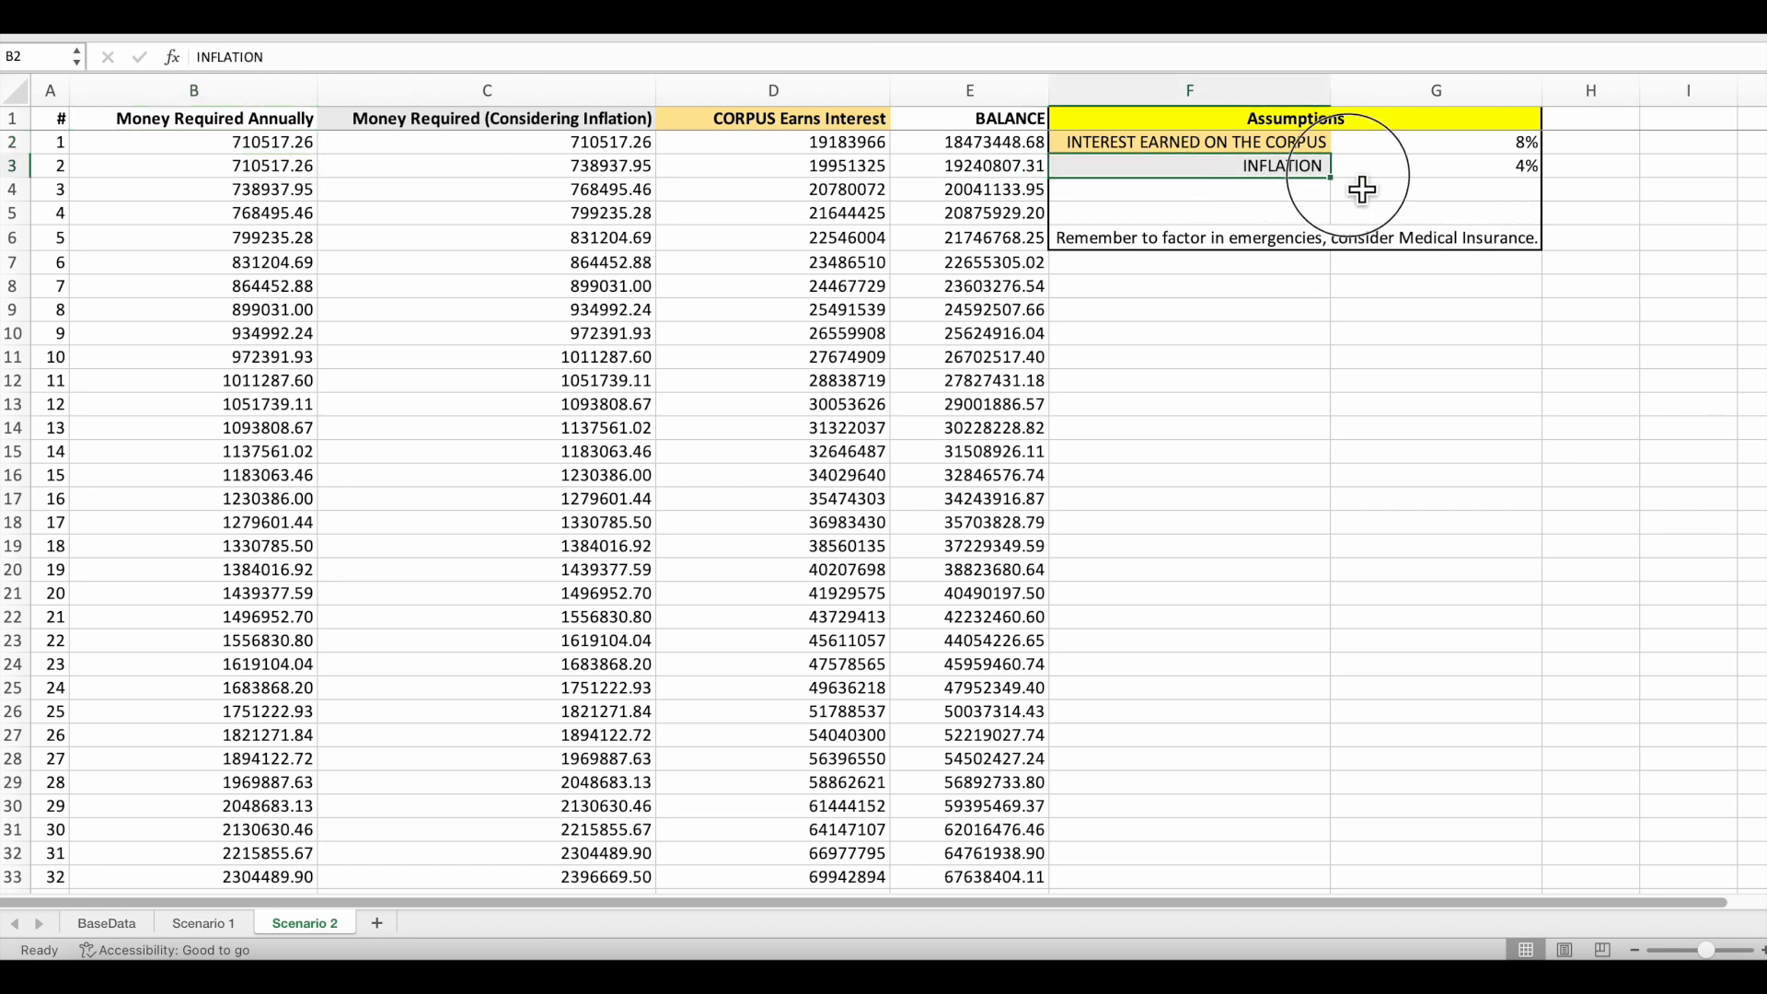
drag(1337, 189, 1449, 189)
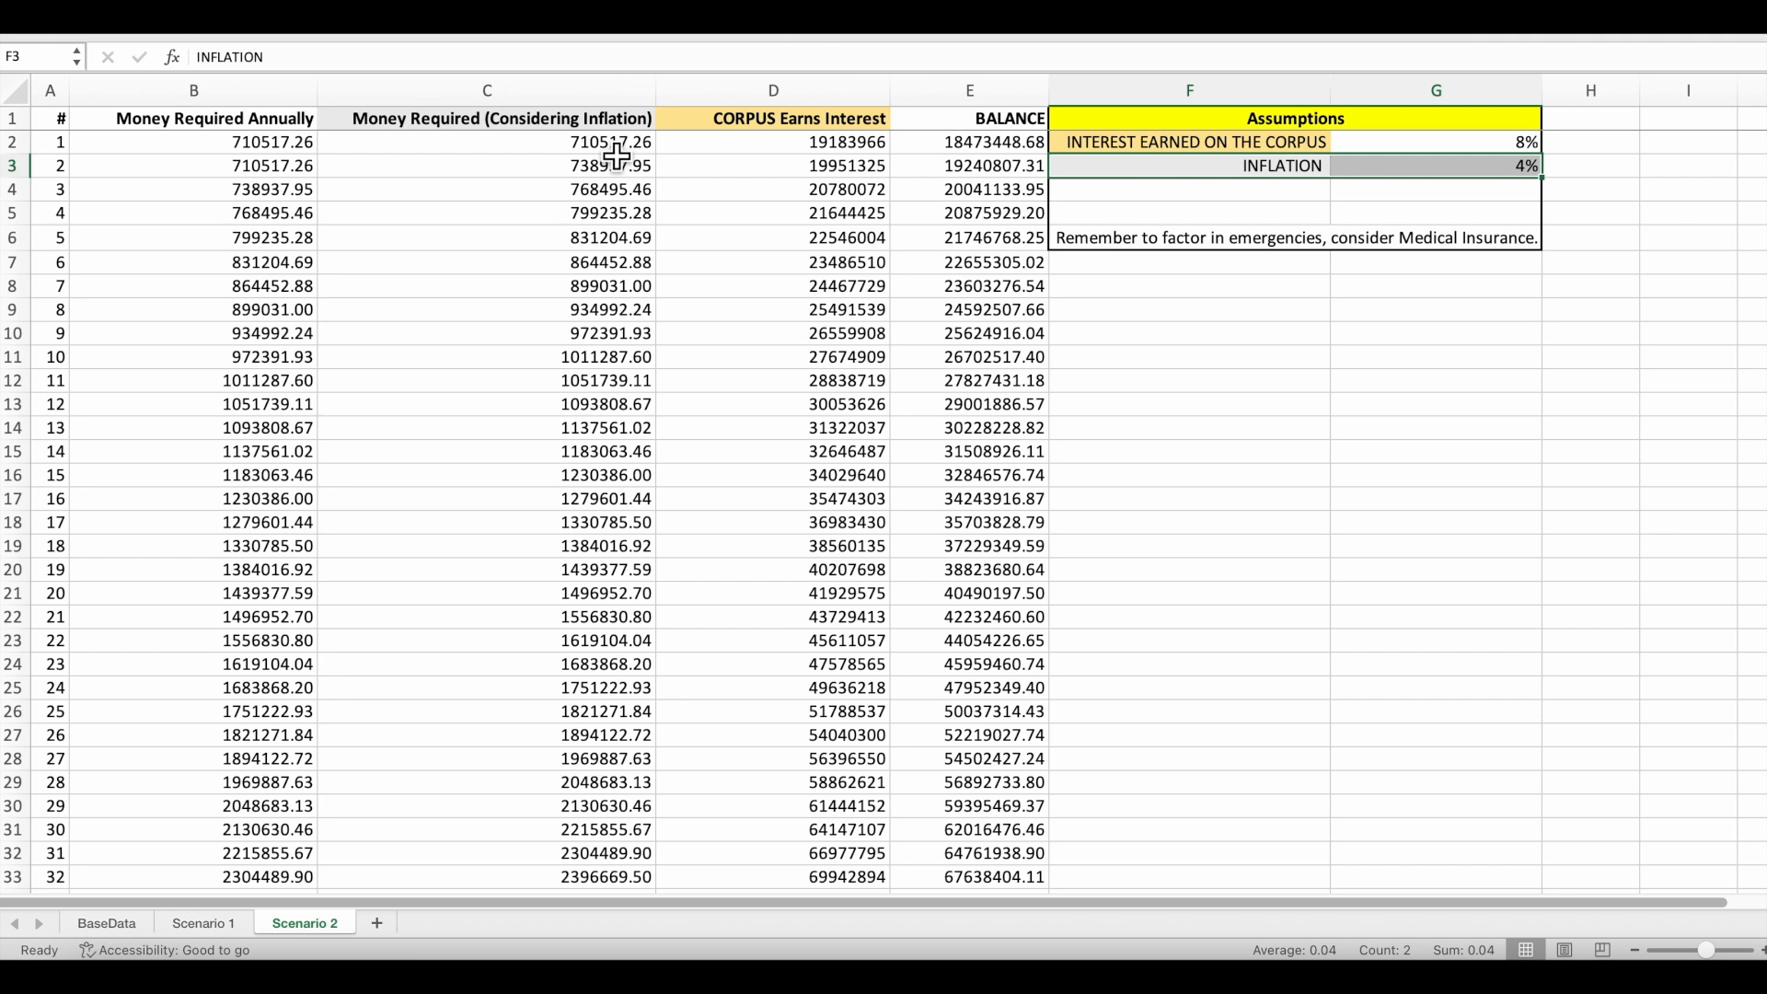
click(285, 147)
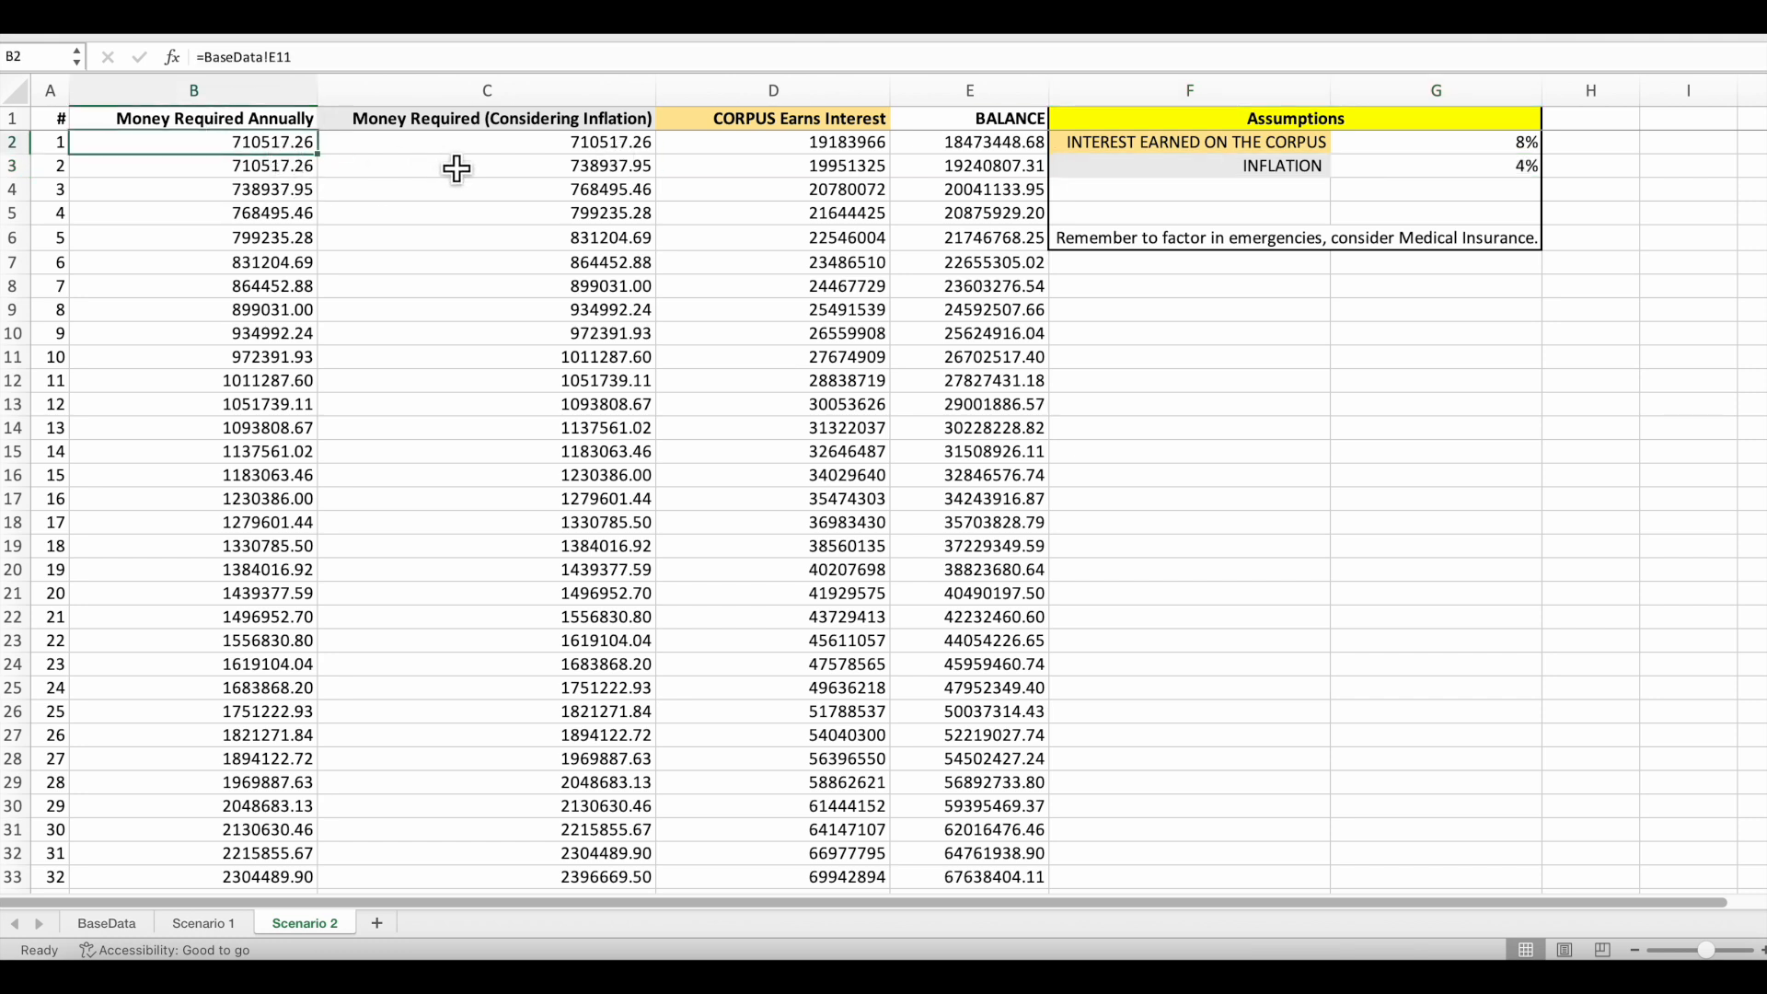
click(613, 174)
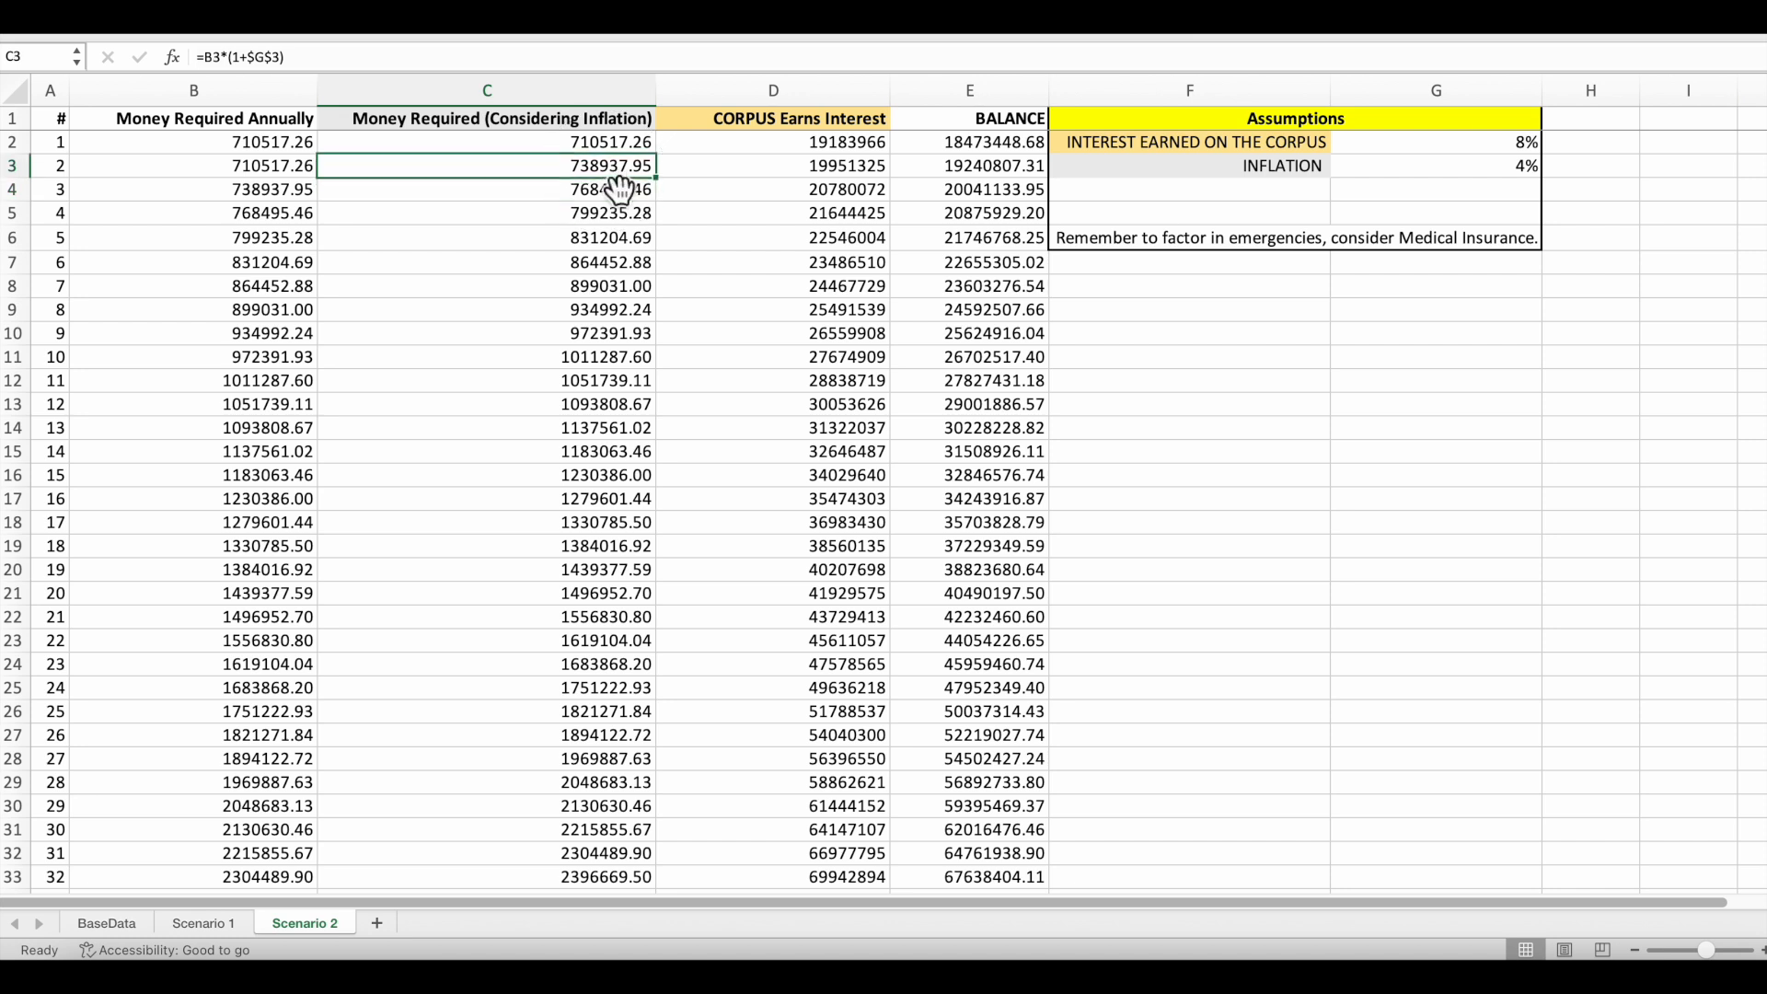
drag(621, 198, 633, 338)
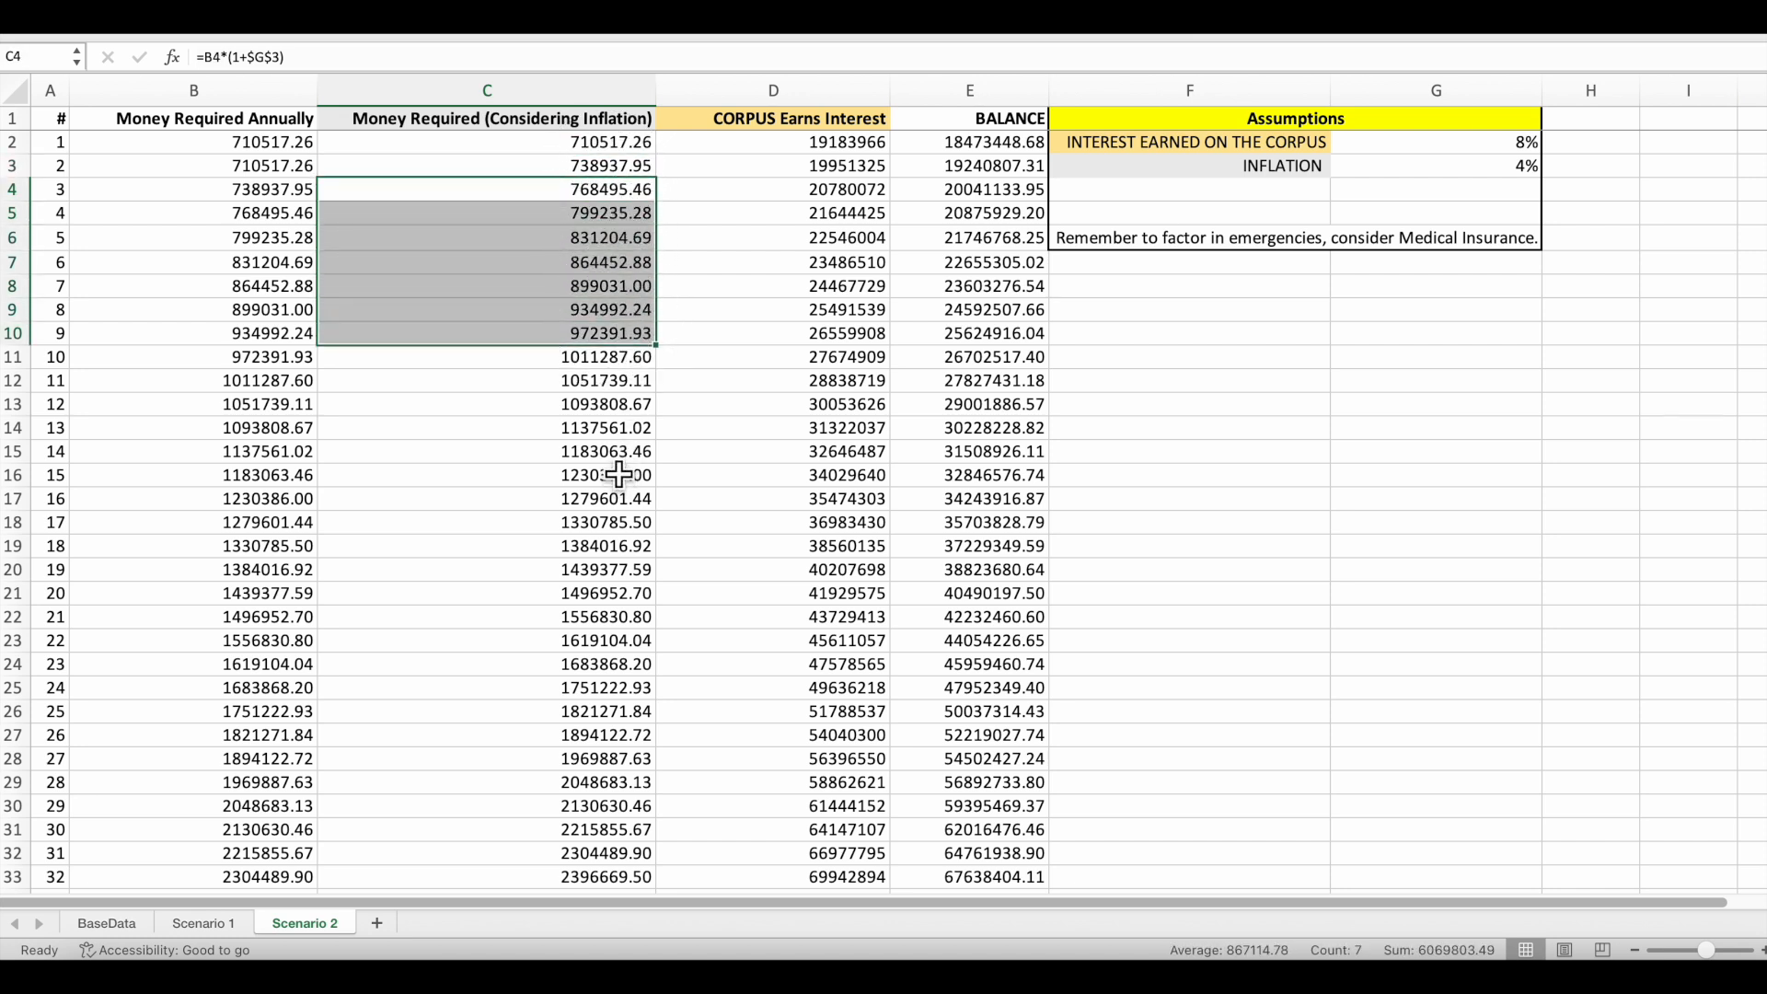
scroll(619, 475, down, 3)
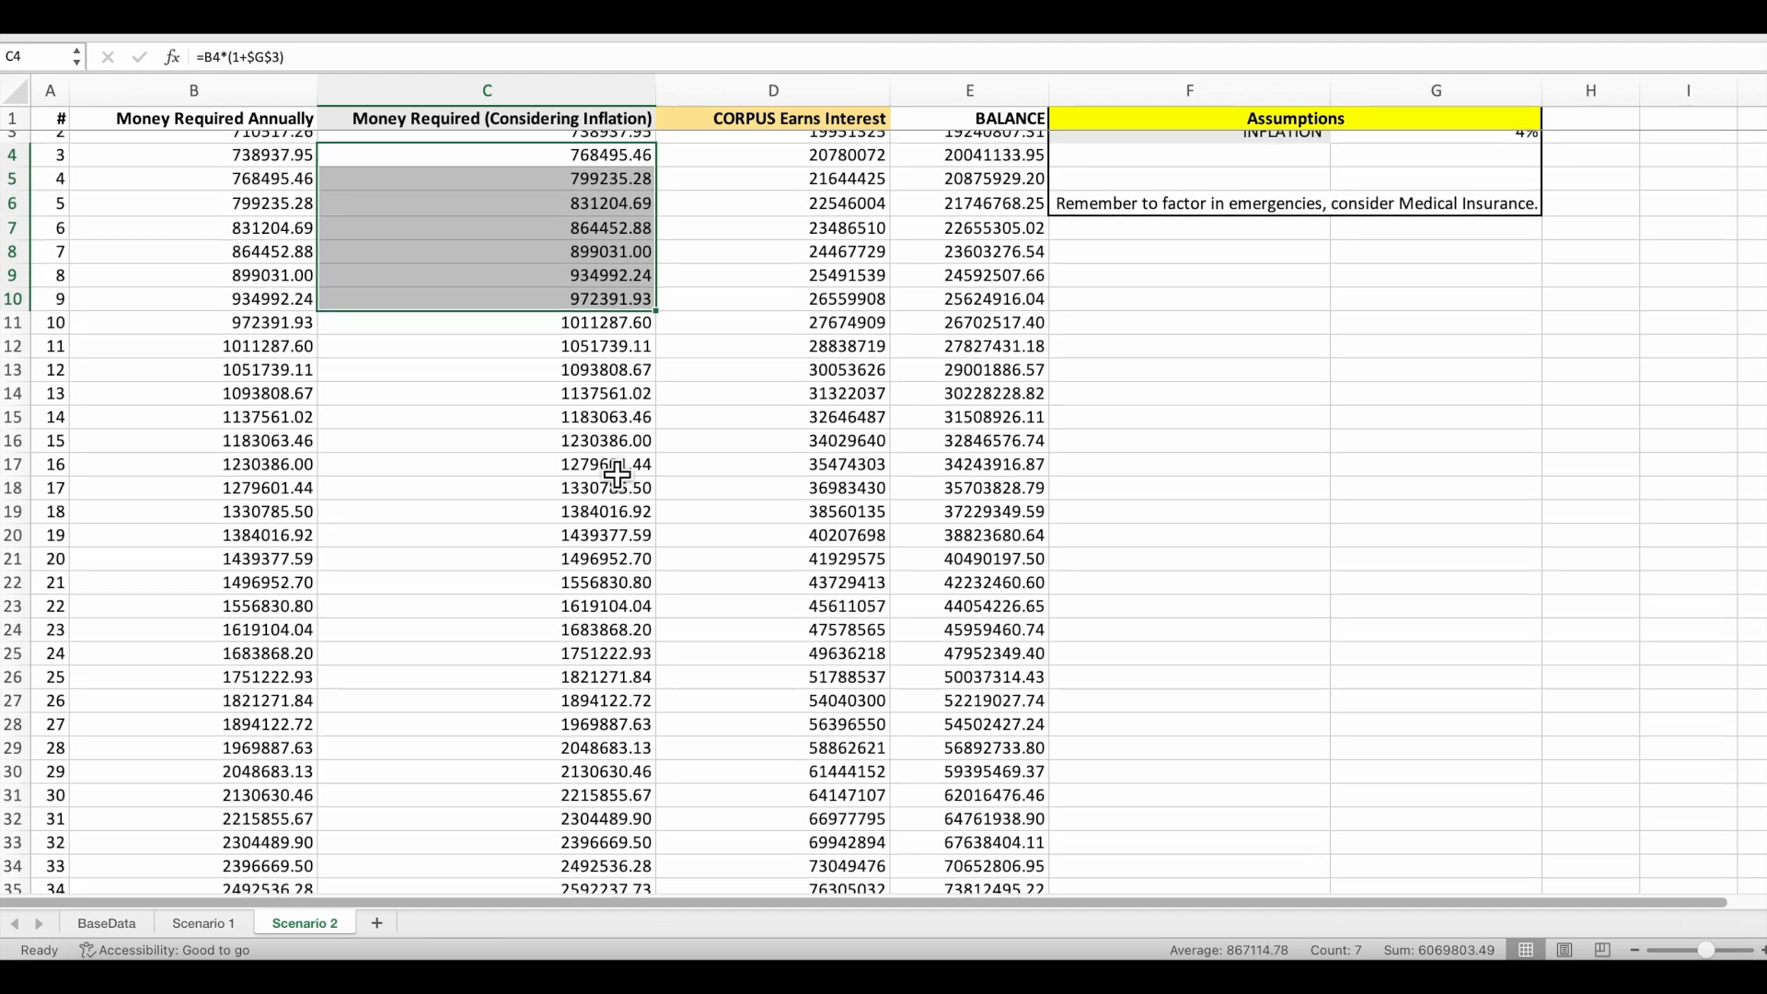
Examine the inflation-adjusted money required from the early years to the last year's row in Scenario 2
scroll(617, 475, down, 11)
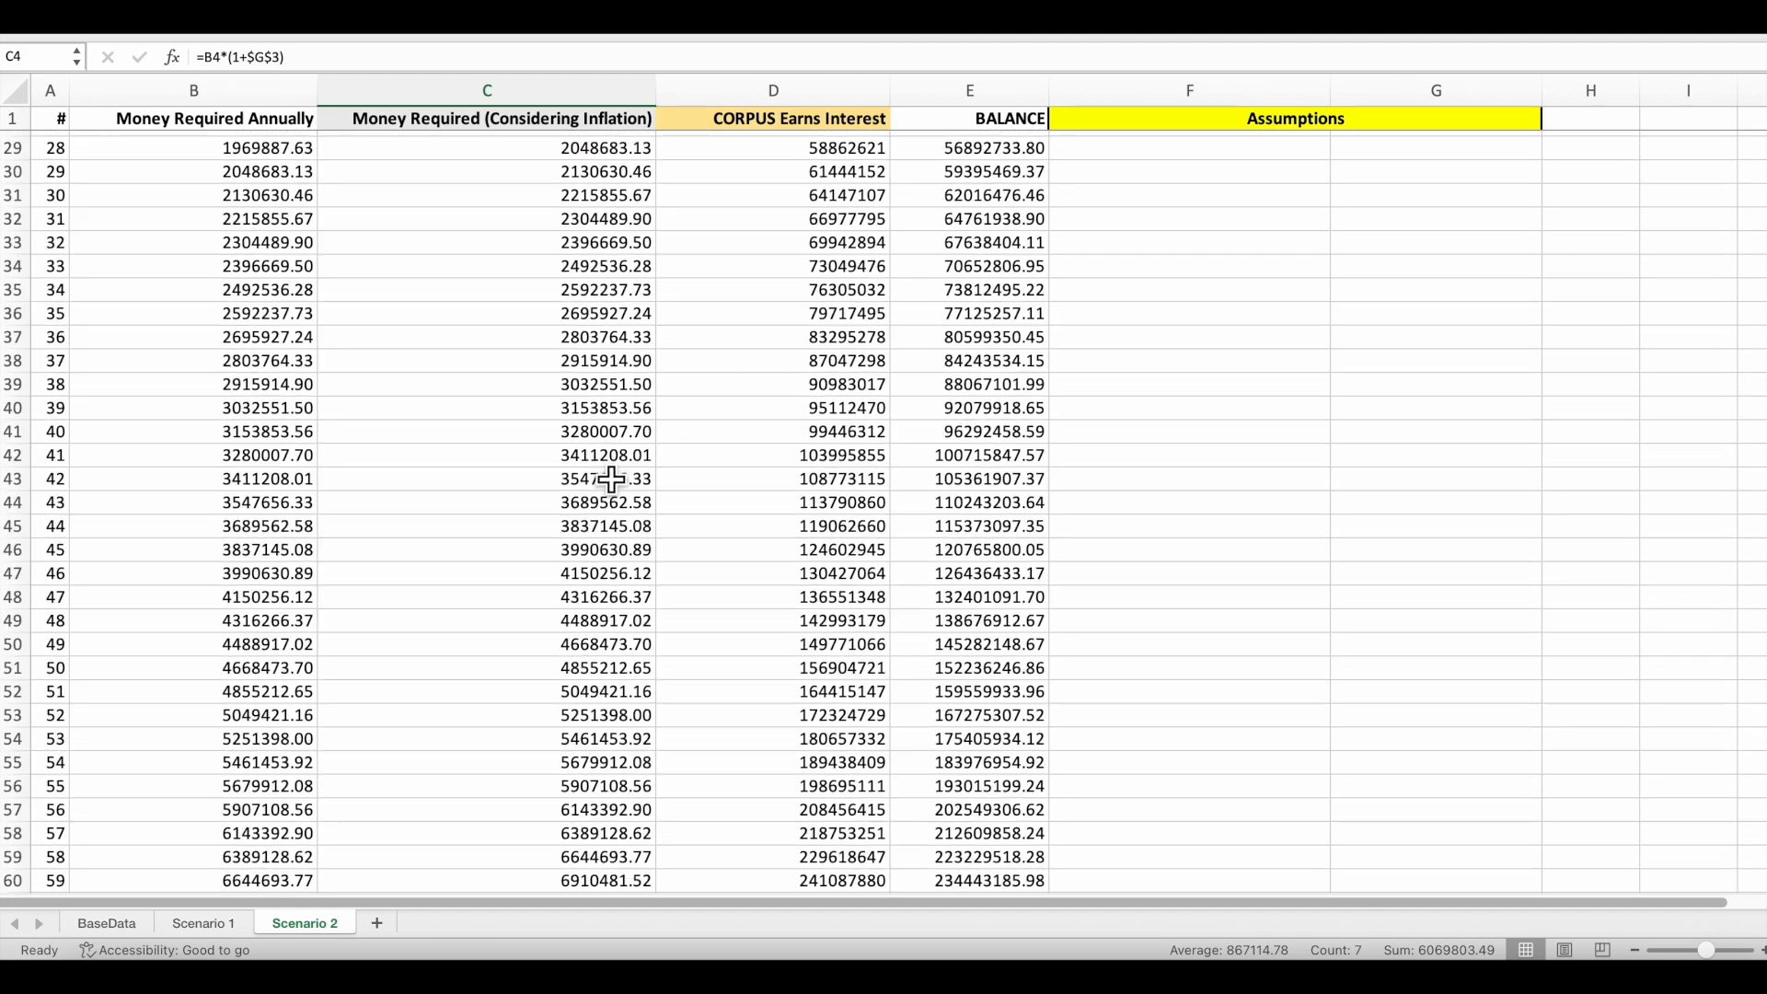
scroll(611, 479, down, 8)
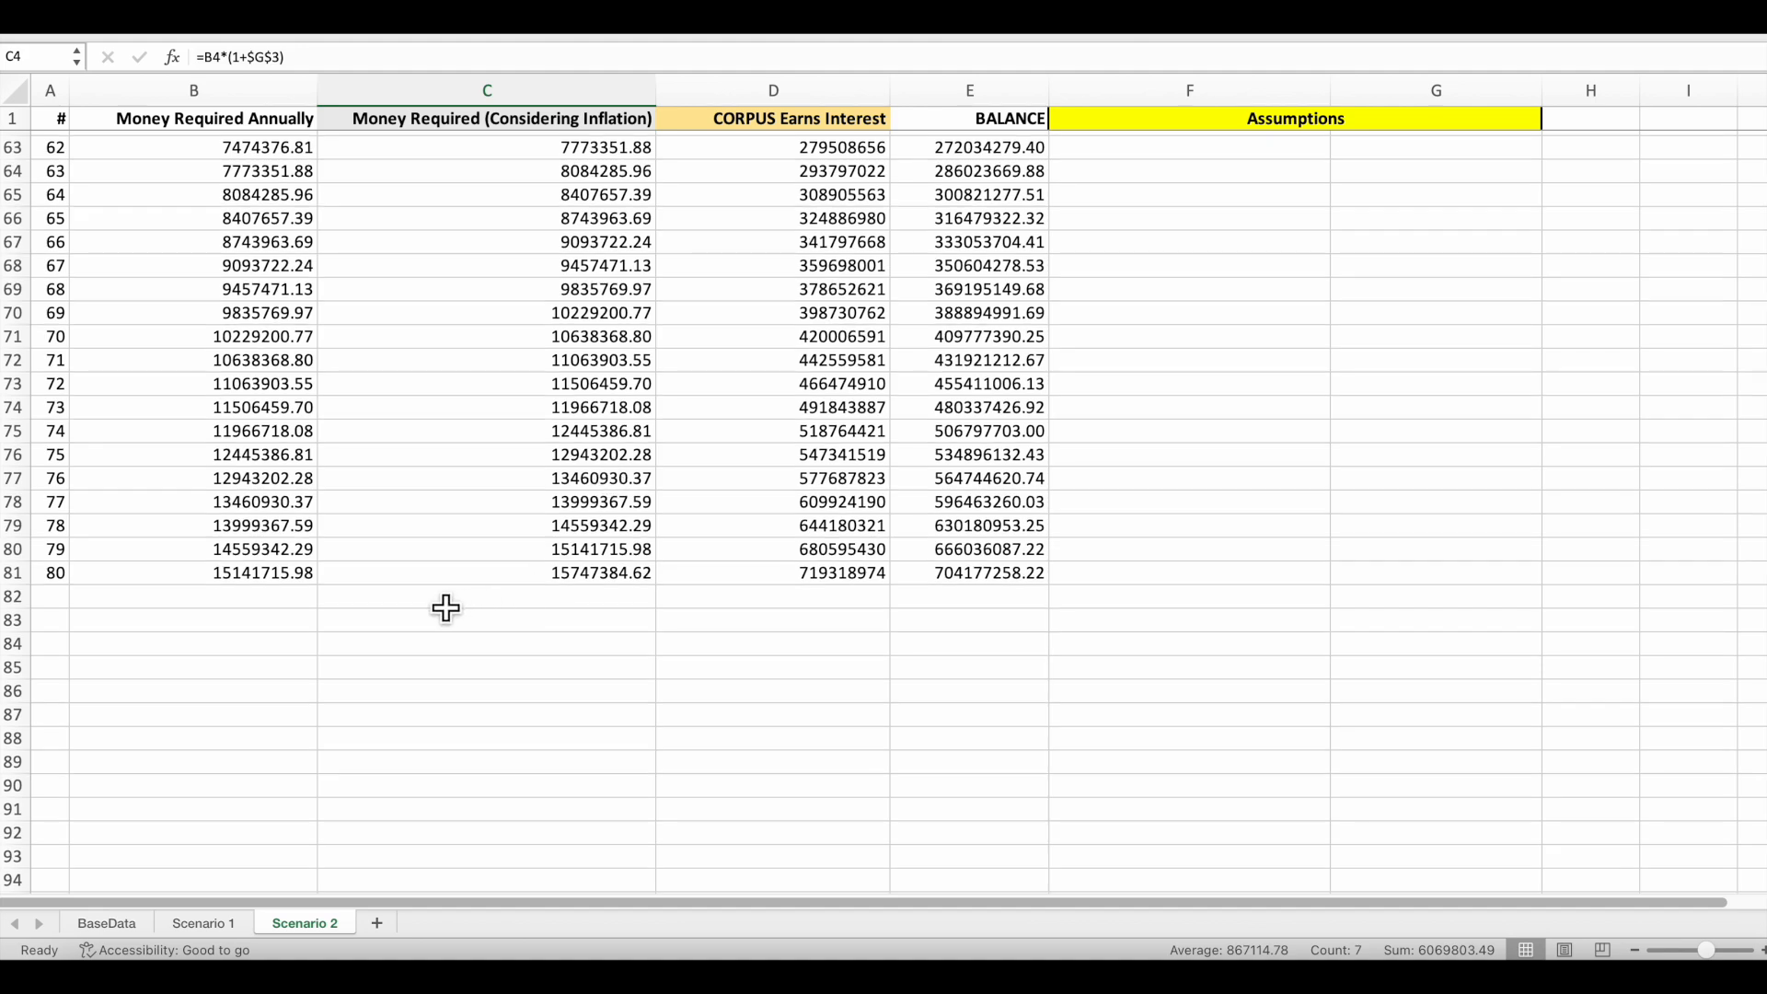
drag(603, 580, 621, 504)
scroll(621, 504, up, 1)
scroll(621, 504, up, 19)
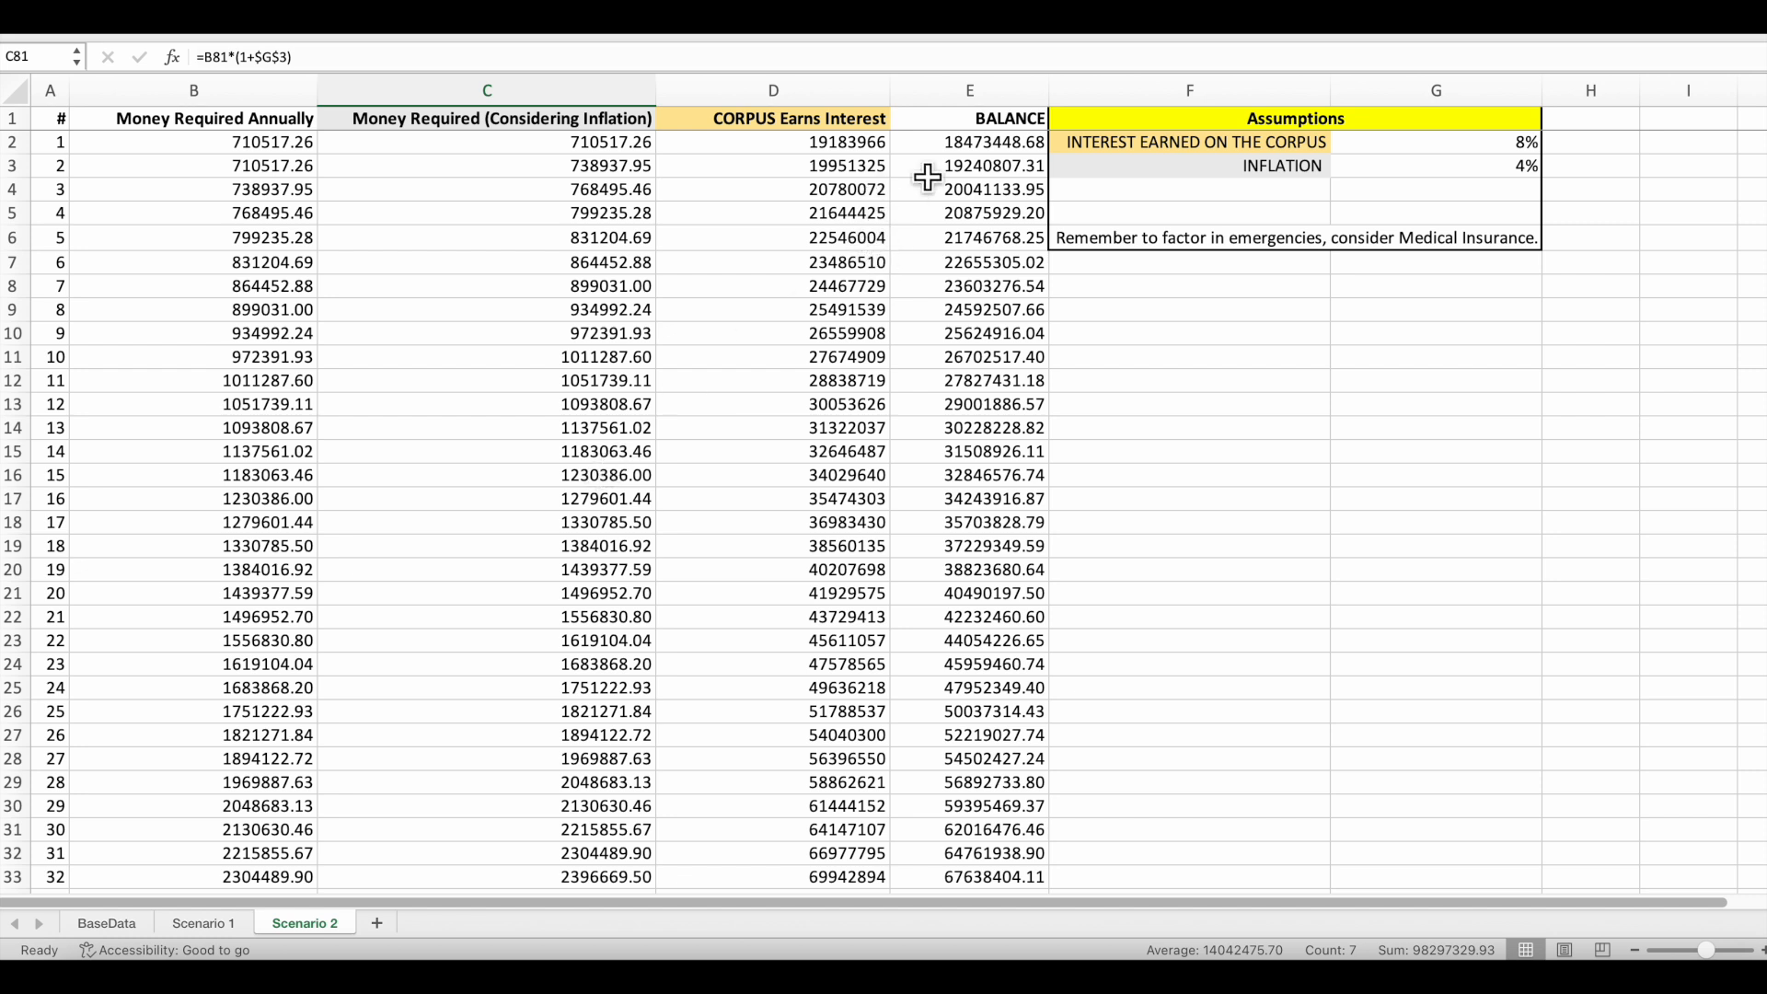
Review the inflation assumption and the formula behind the first year's corpus interest
click(1526, 162)
click(899, 145)
click(885, 147)
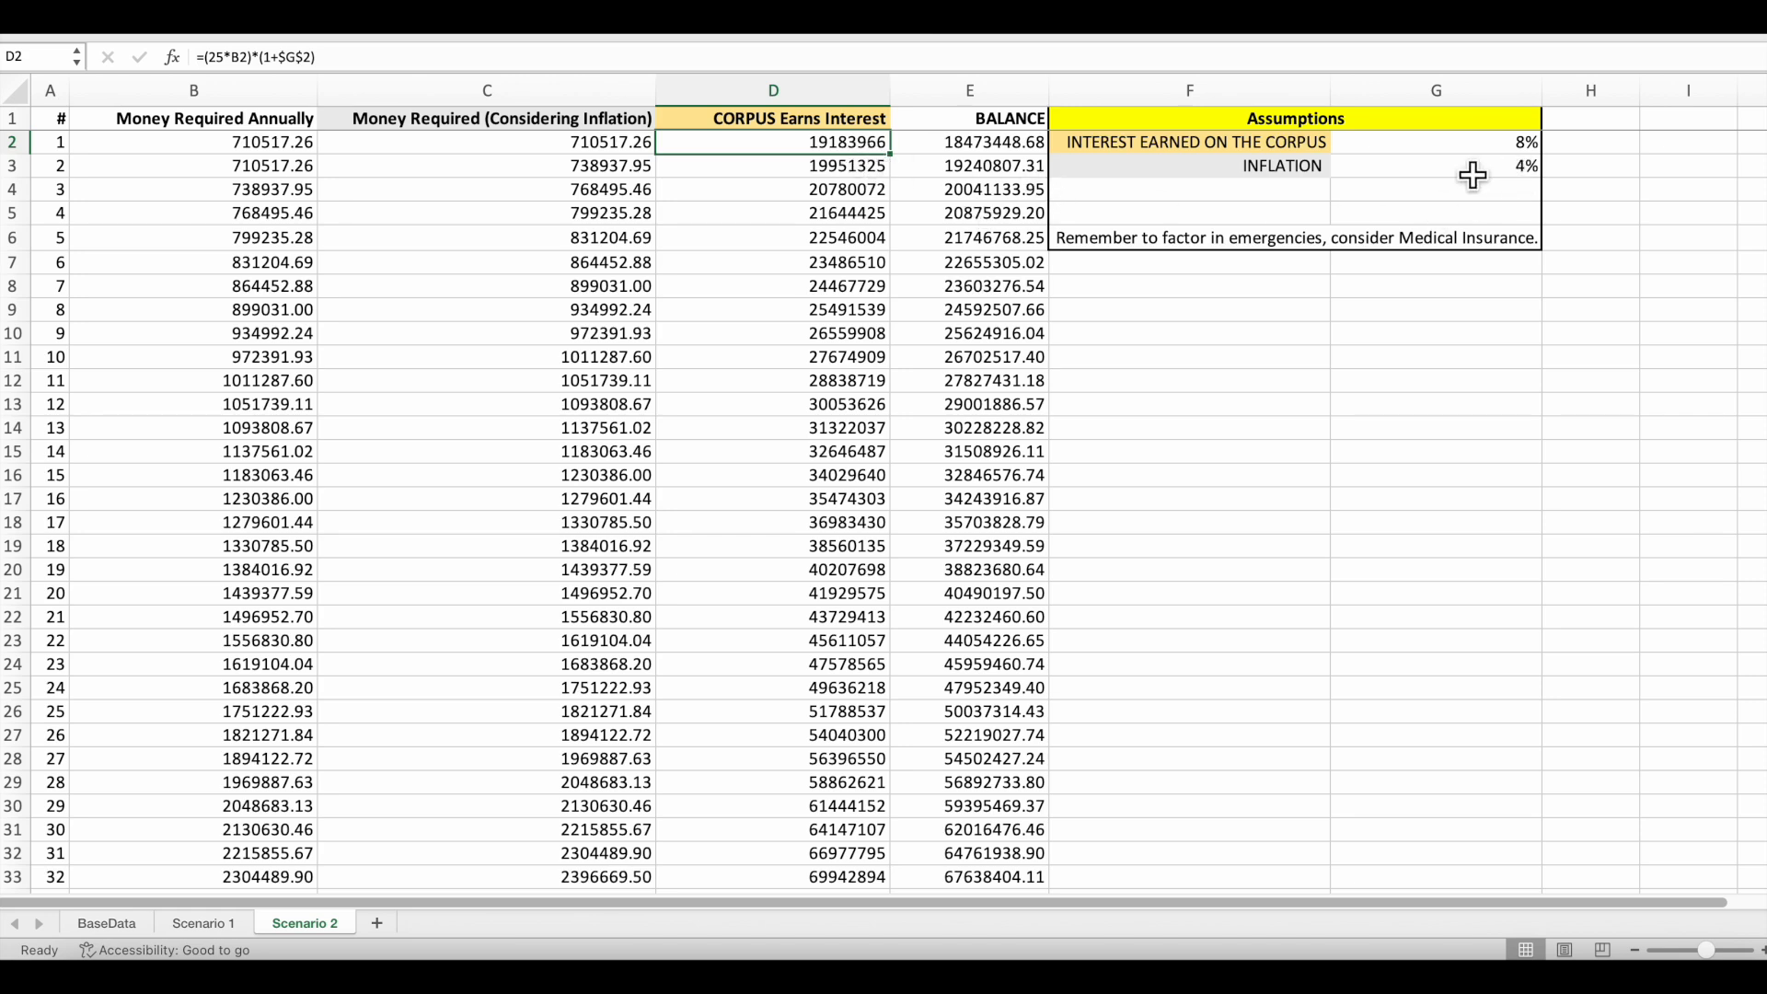
Examine how the Balance column develops down to the final years in Scenario 2
scroll(948, 350, down, 8)
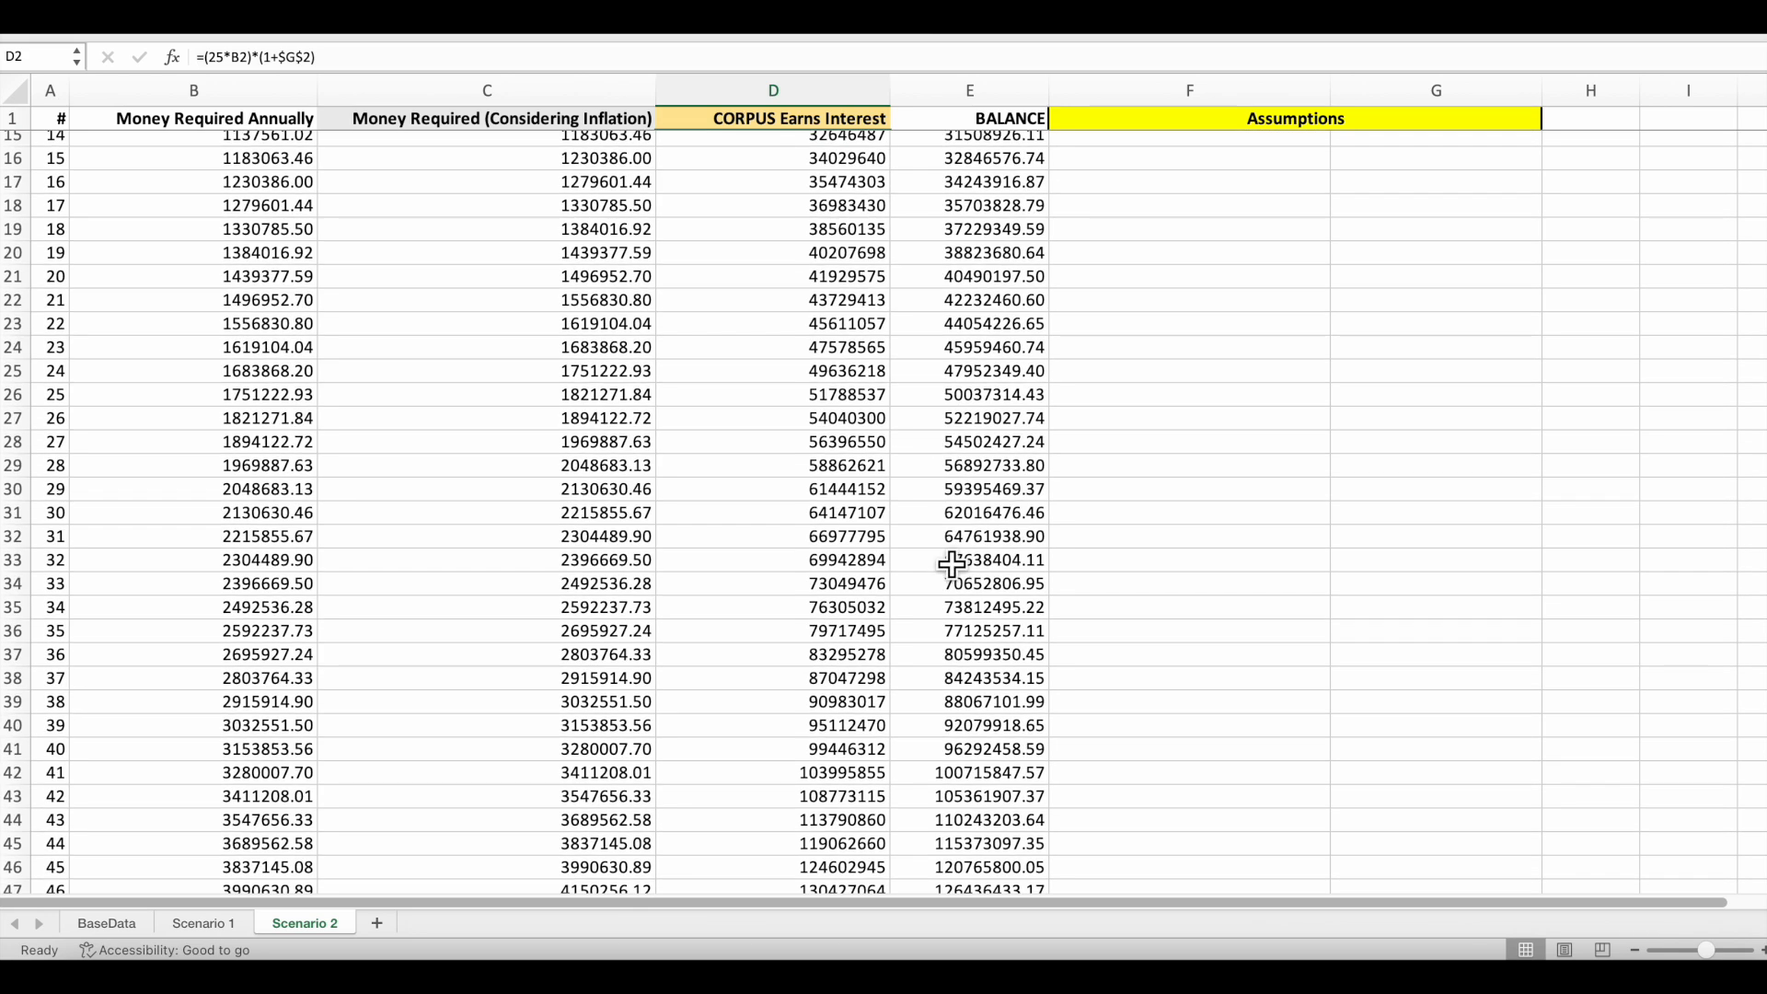
scroll(948, 600, down, 12)
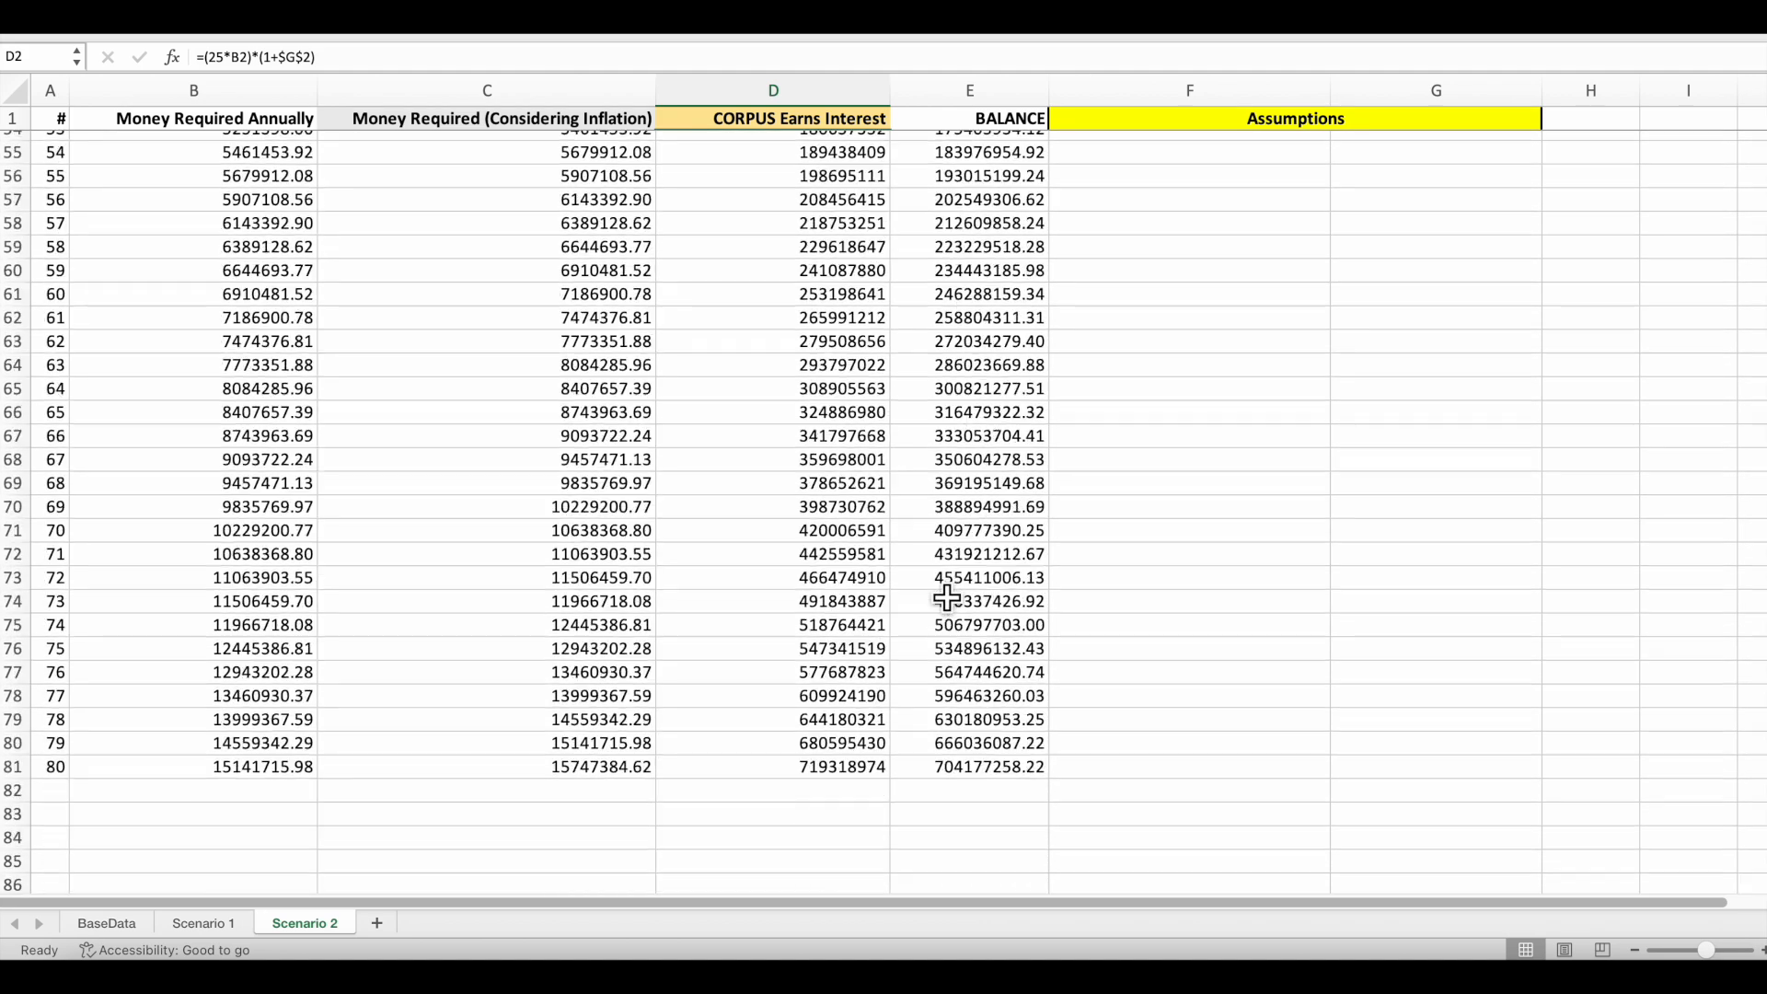
click(1013, 655)
scroll(703, 599, up, 20)
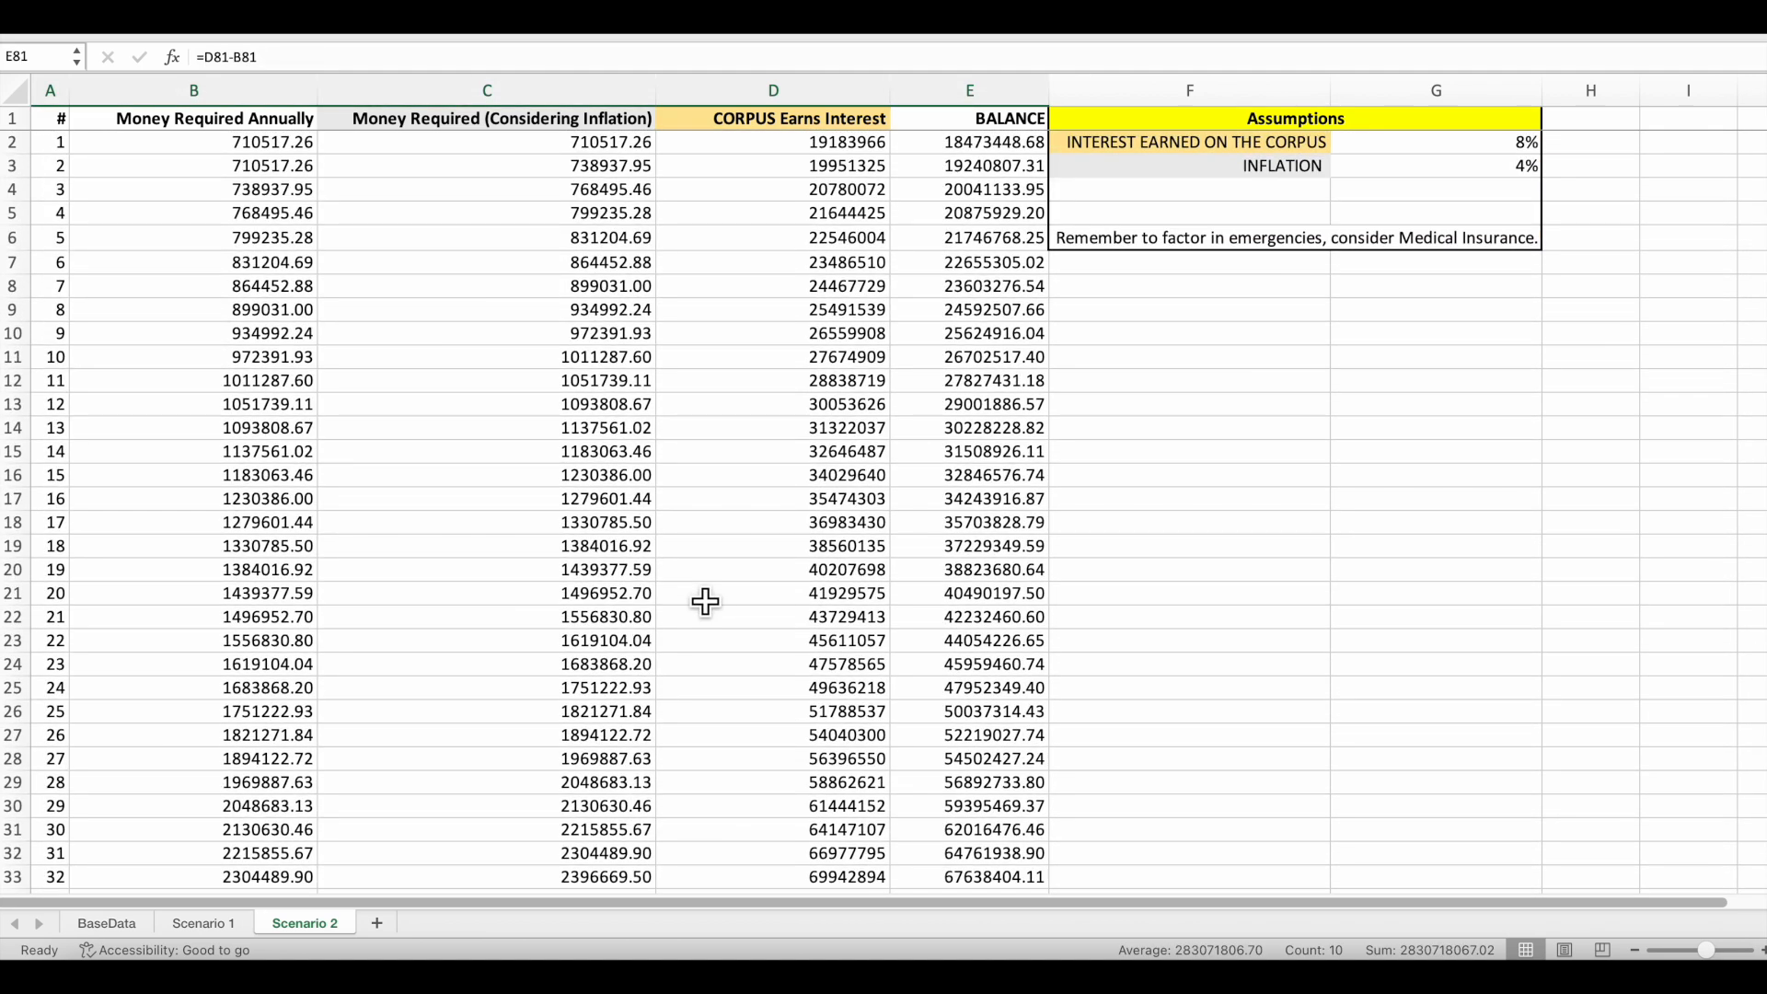
Set the interest earned on the corpus to 4% in the Scenario 2 assumptions
click(1516, 168)
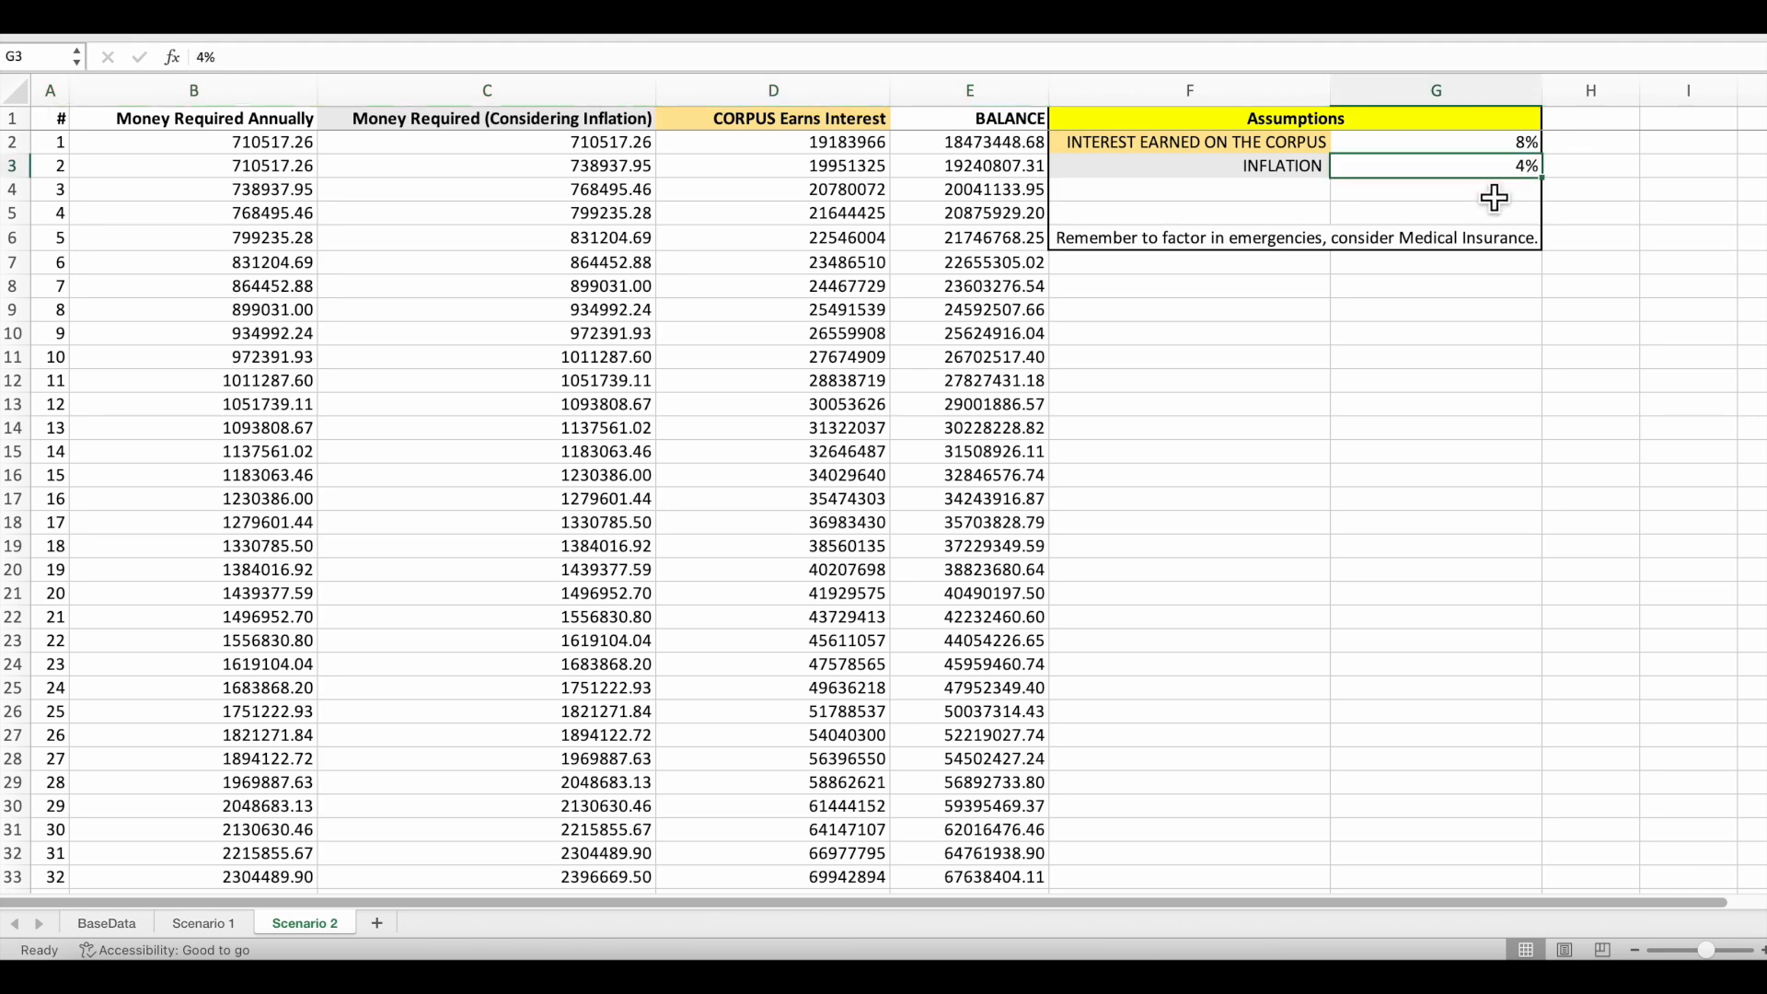
click(1518, 145)
double_click(1519, 143)
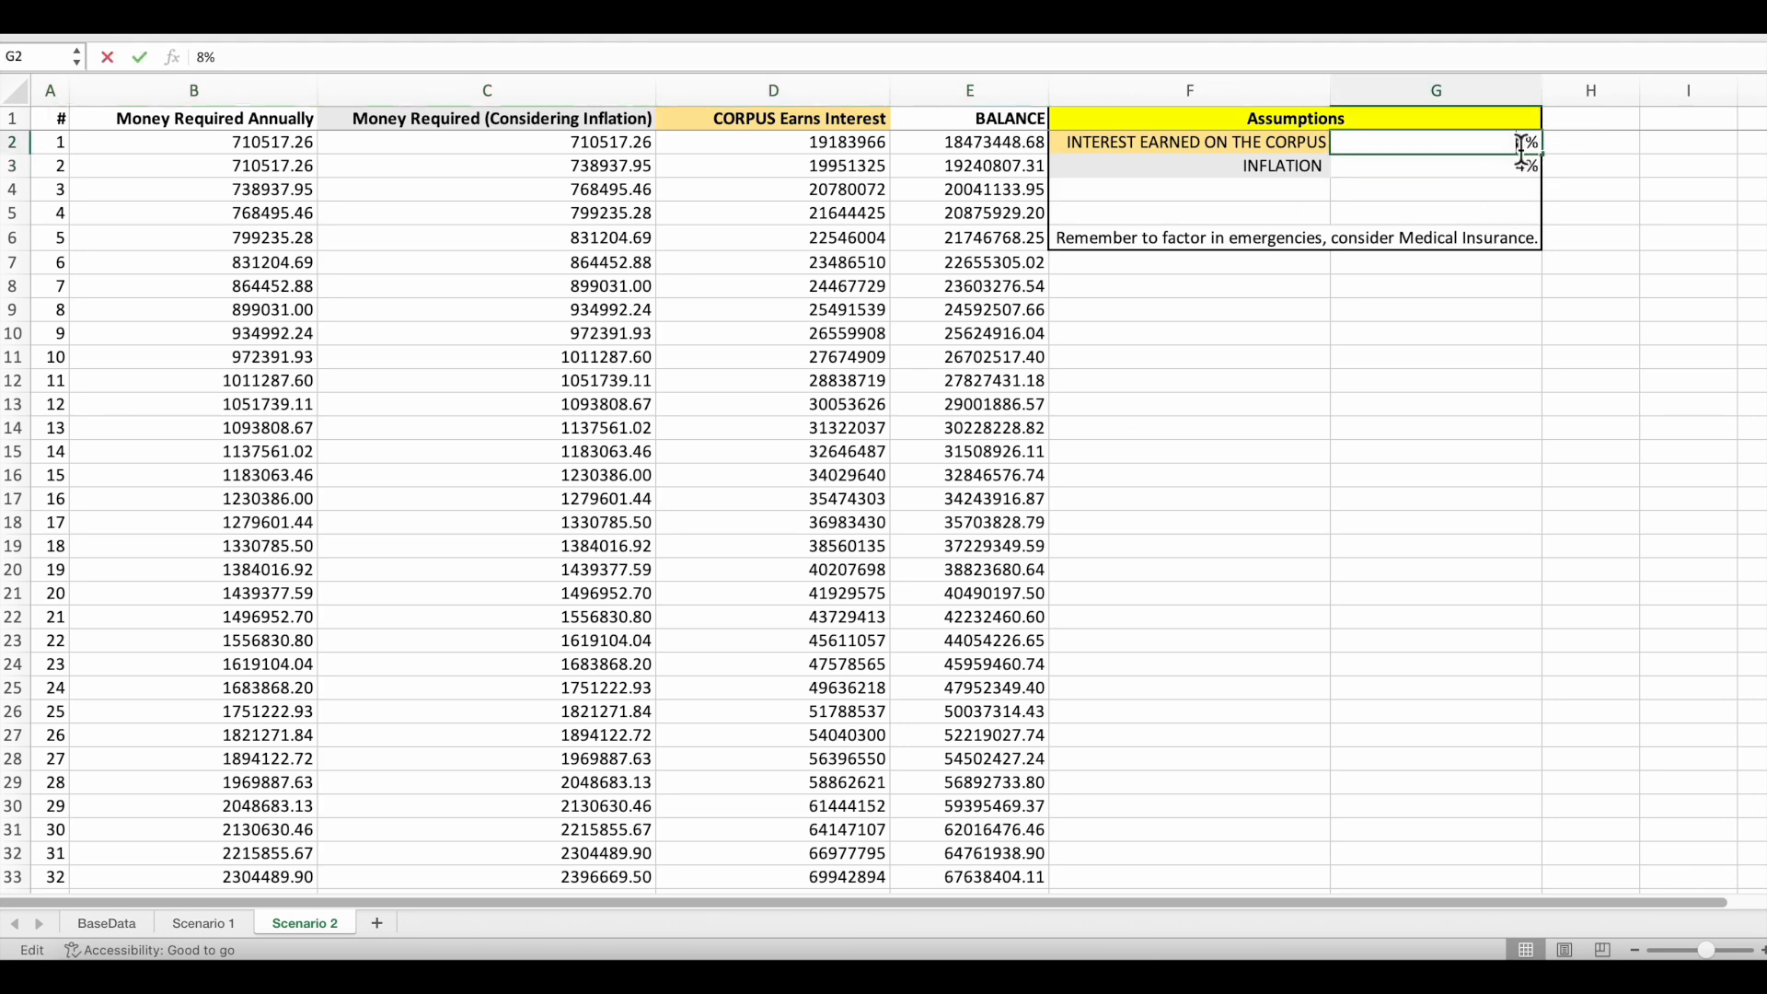
key(Return)
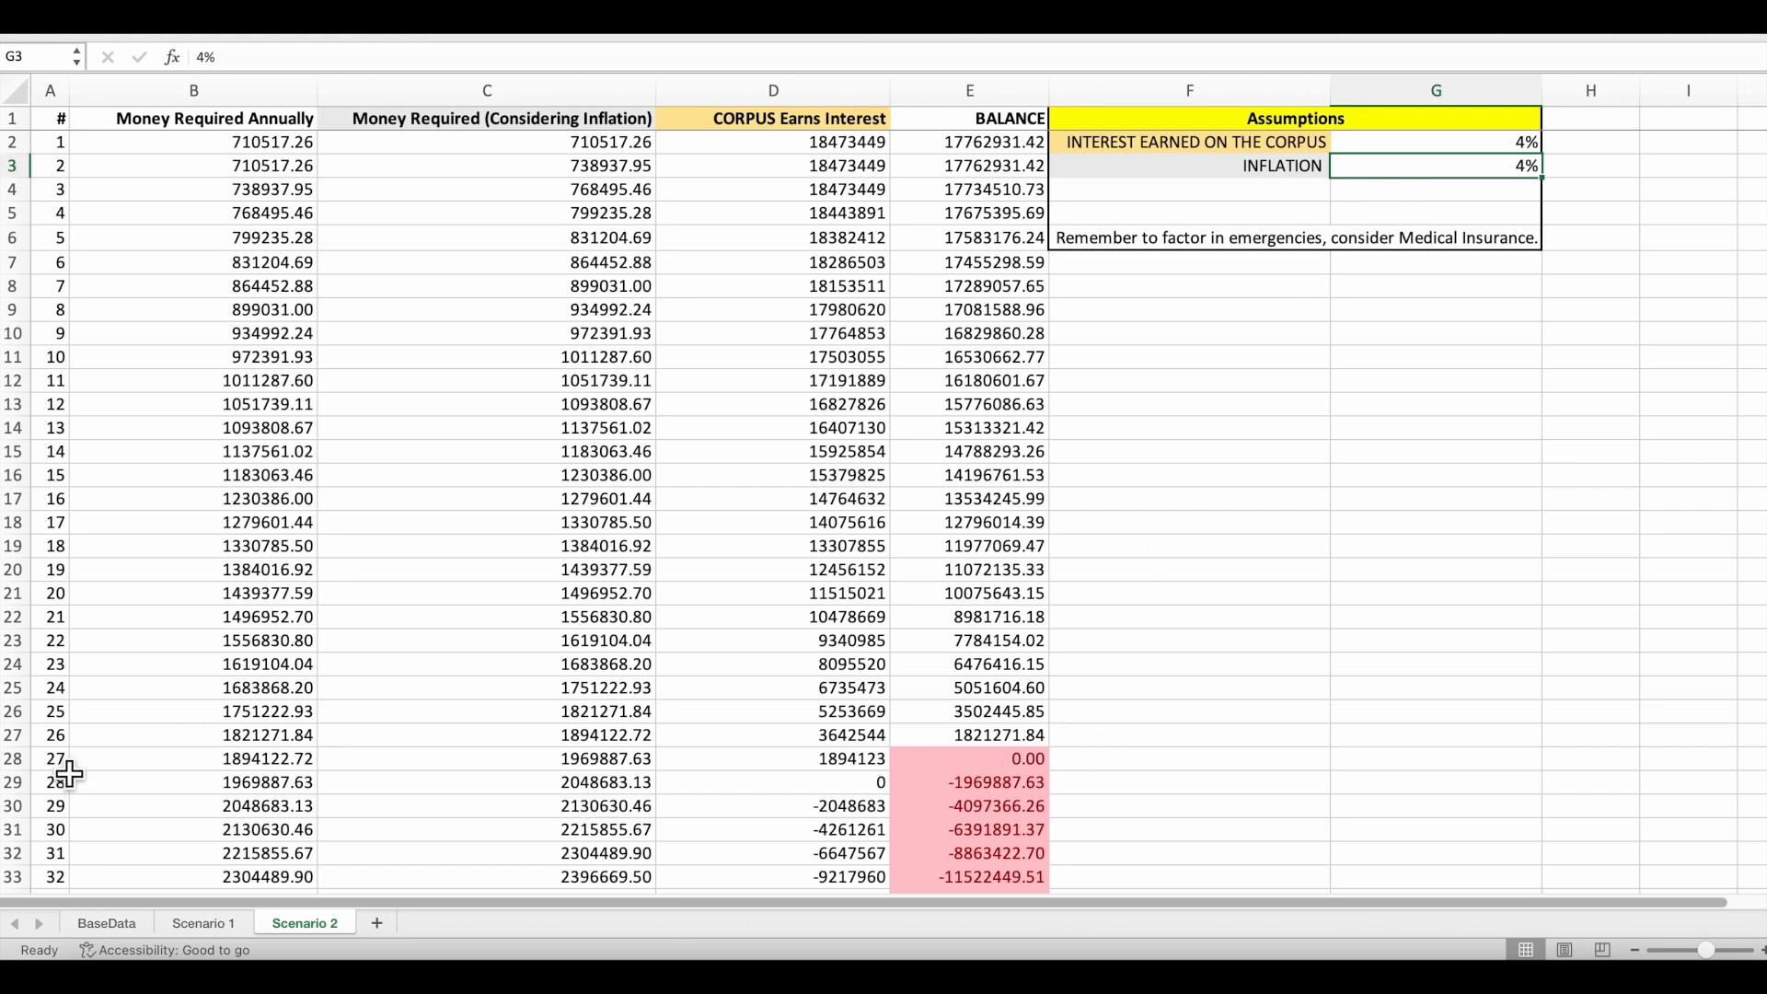
Examine the money required, corpus interest and balance for years 24 to 27
click(163, 735)
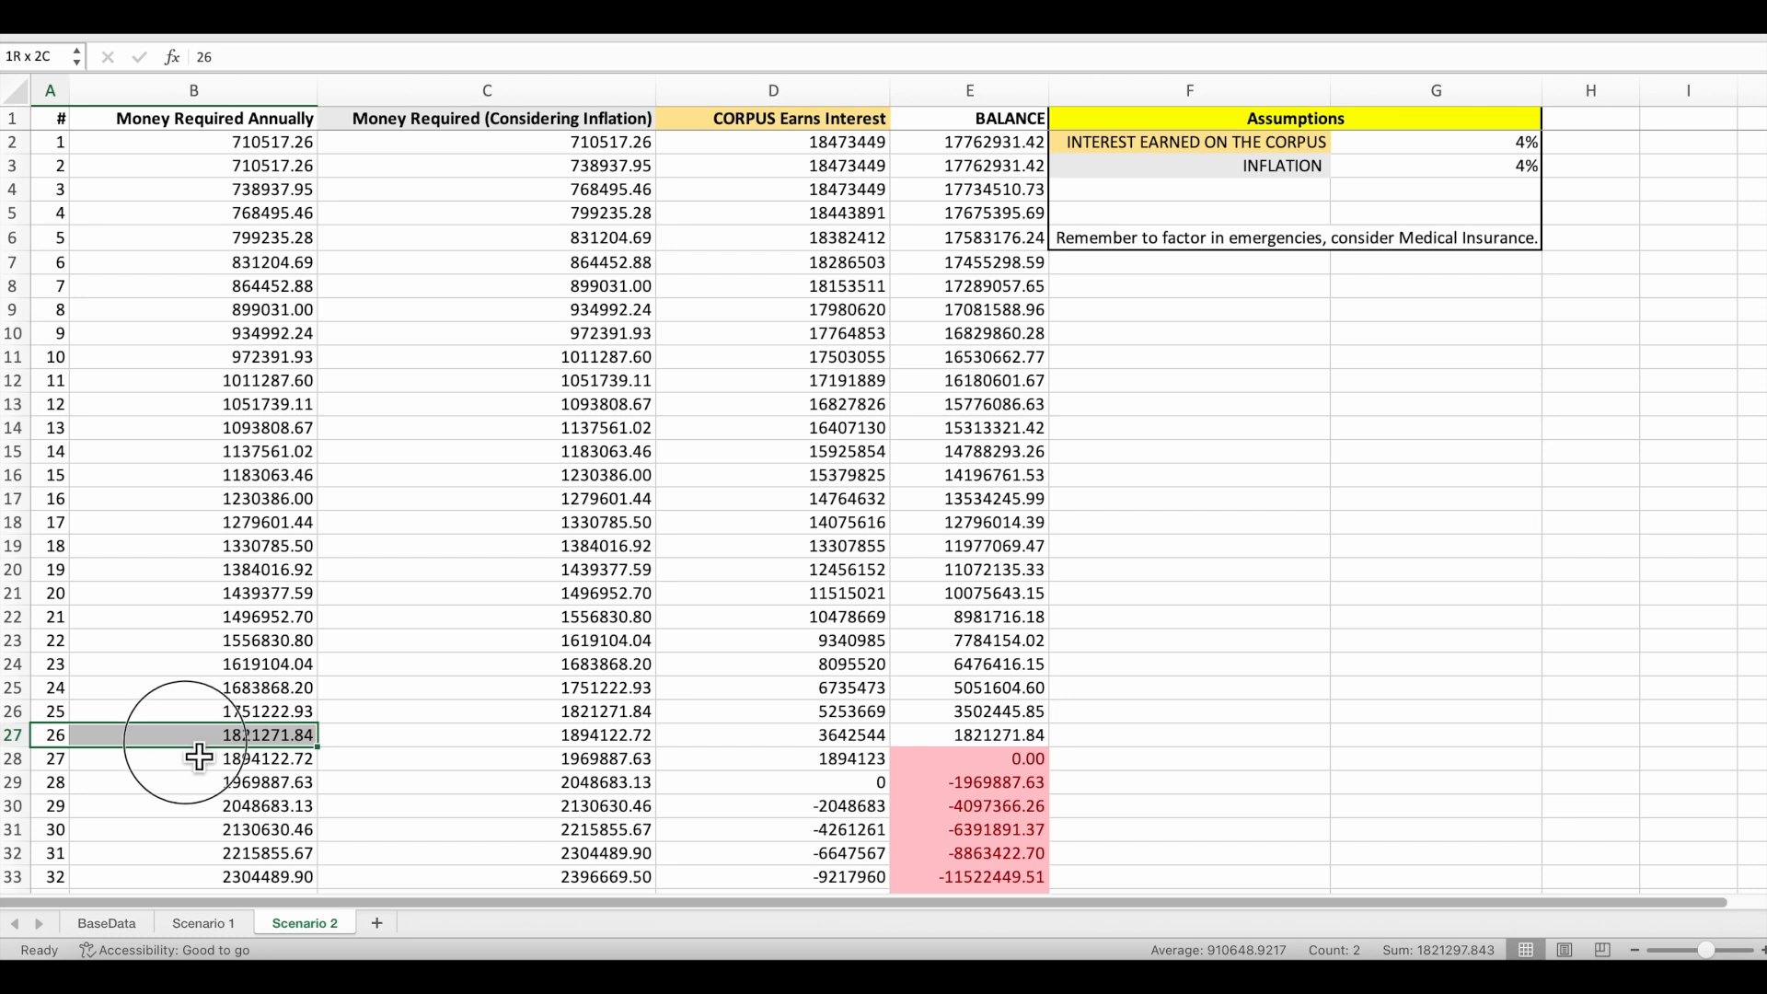
click(814, 758)
drag(1007, 763, 303, 677)
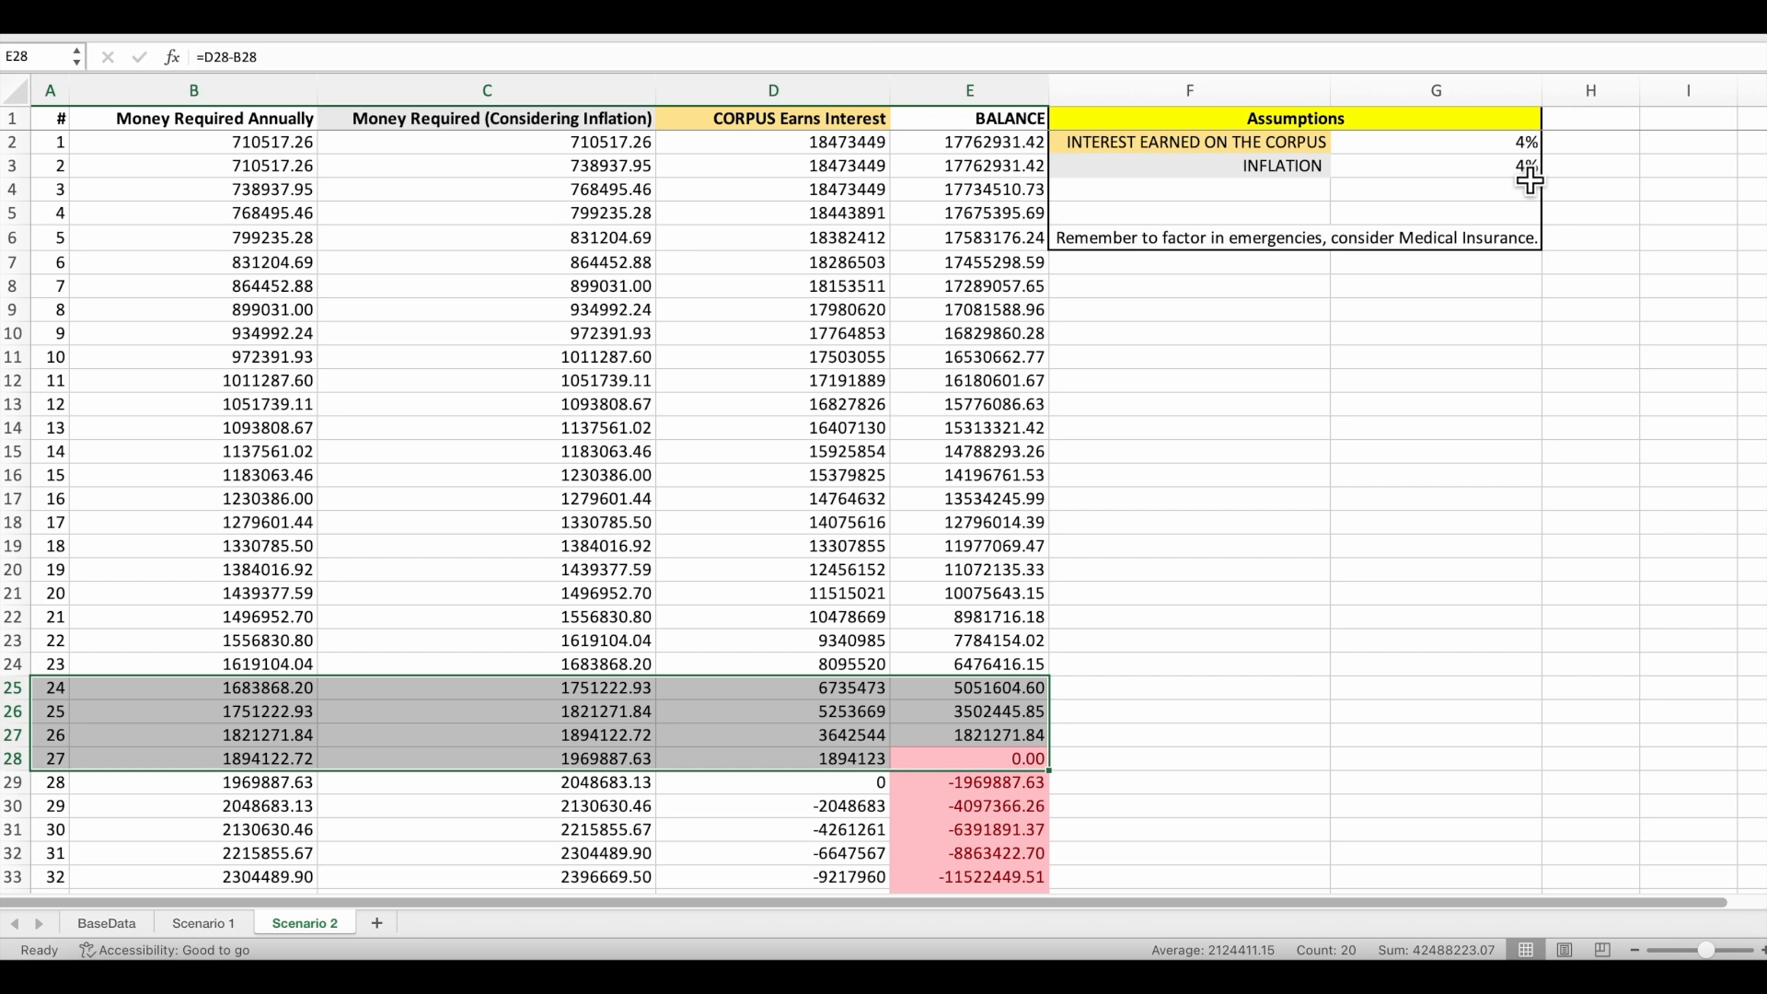
Set the inflation assumption to 3% and the interest earned on the corpus to 5%
double_click(1528, 169)
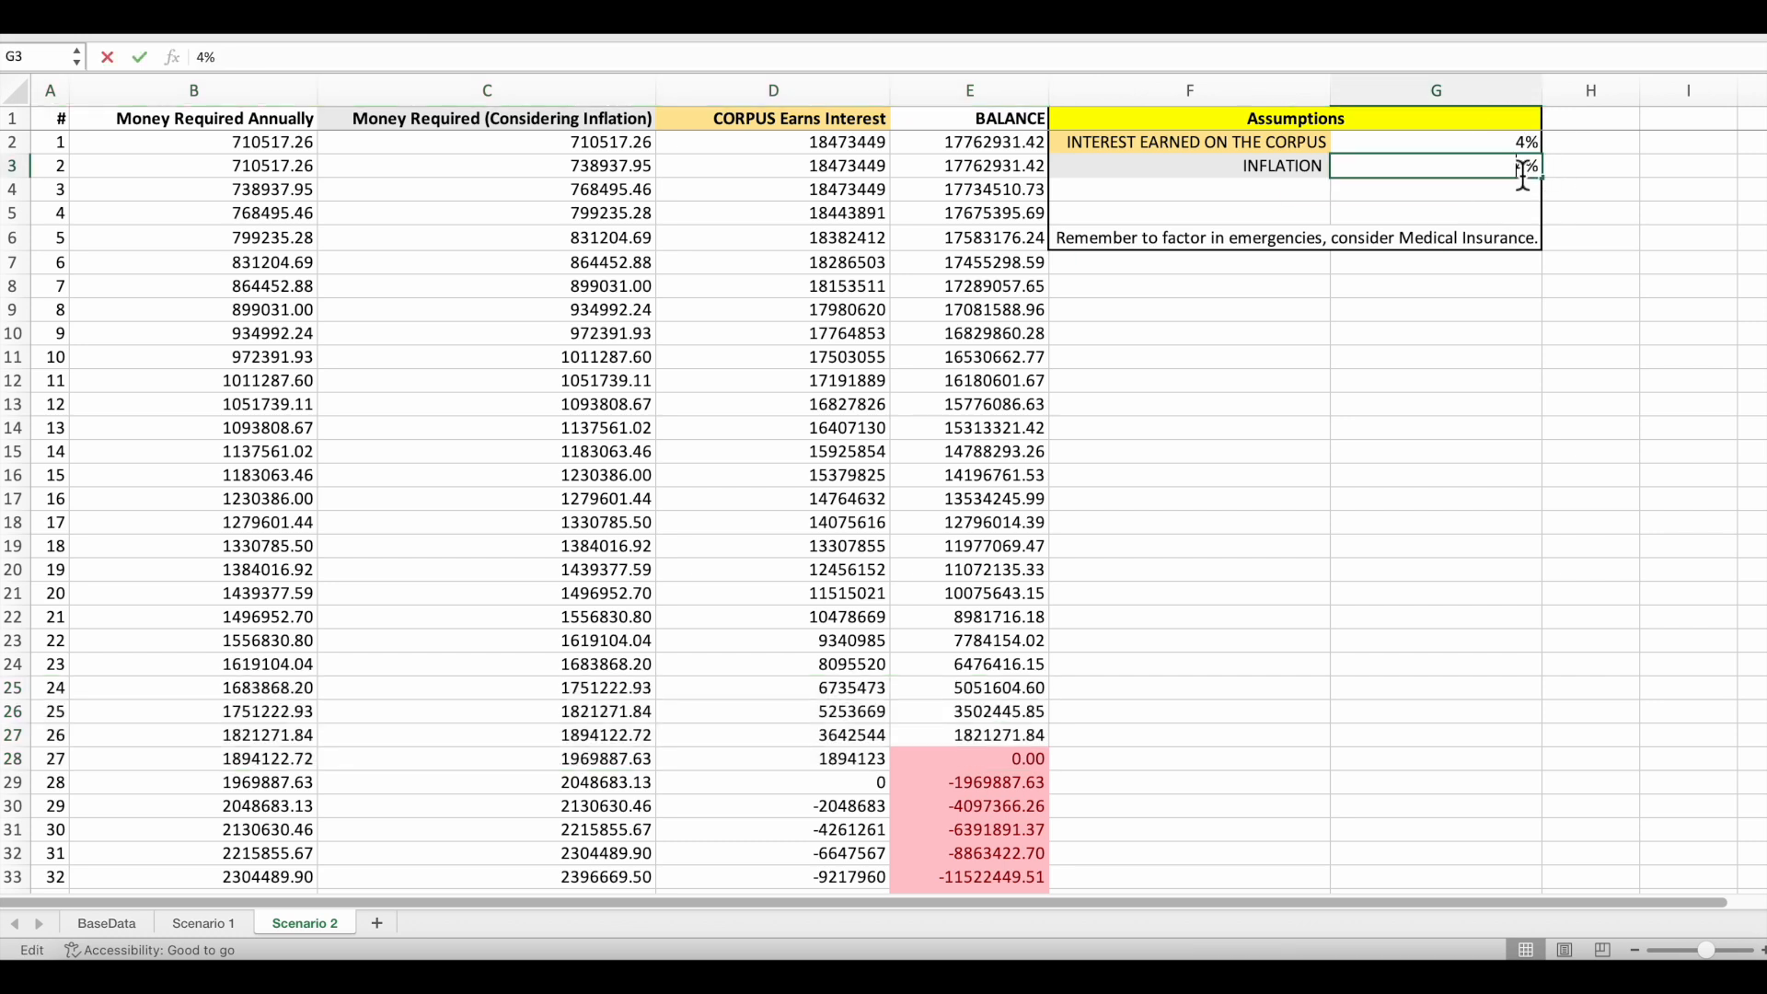
text(3)
click(1519, 359)
double_click(1530, 149)
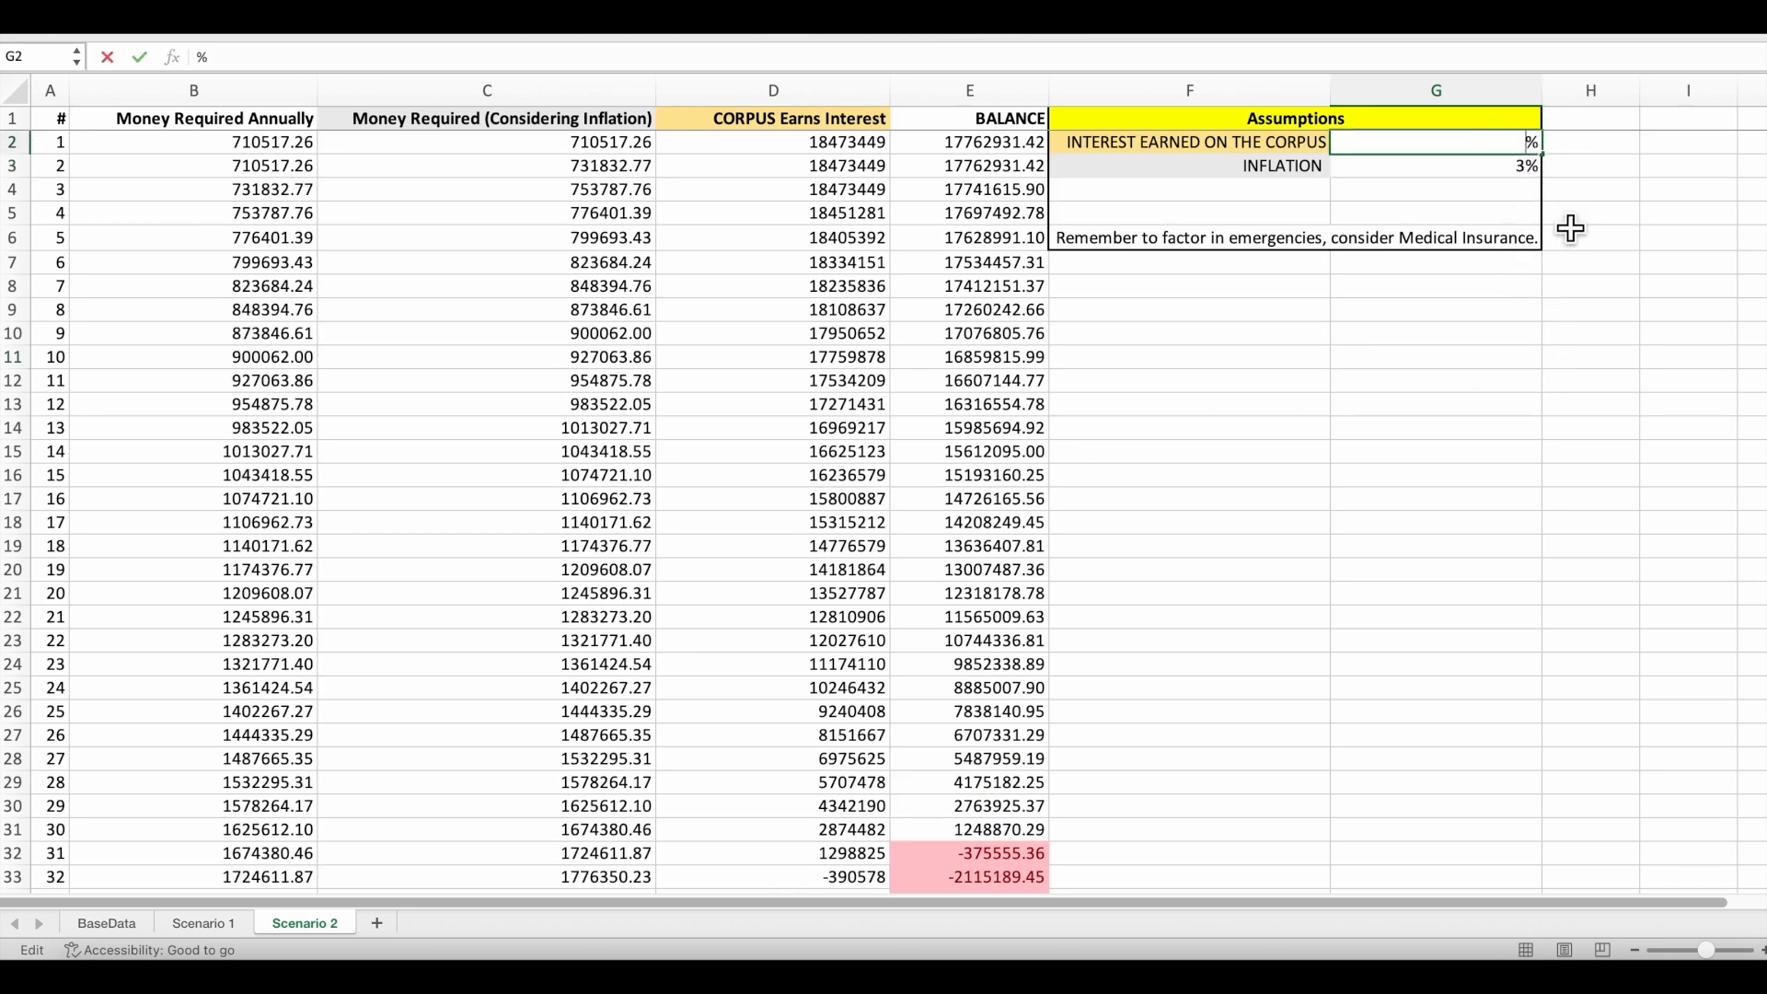
text(5)
key(Return)
Examine year 37 and the years from 38 onward to see how long the corpus lasts under the changed assumptions
scroll(781, 654, down, 3)
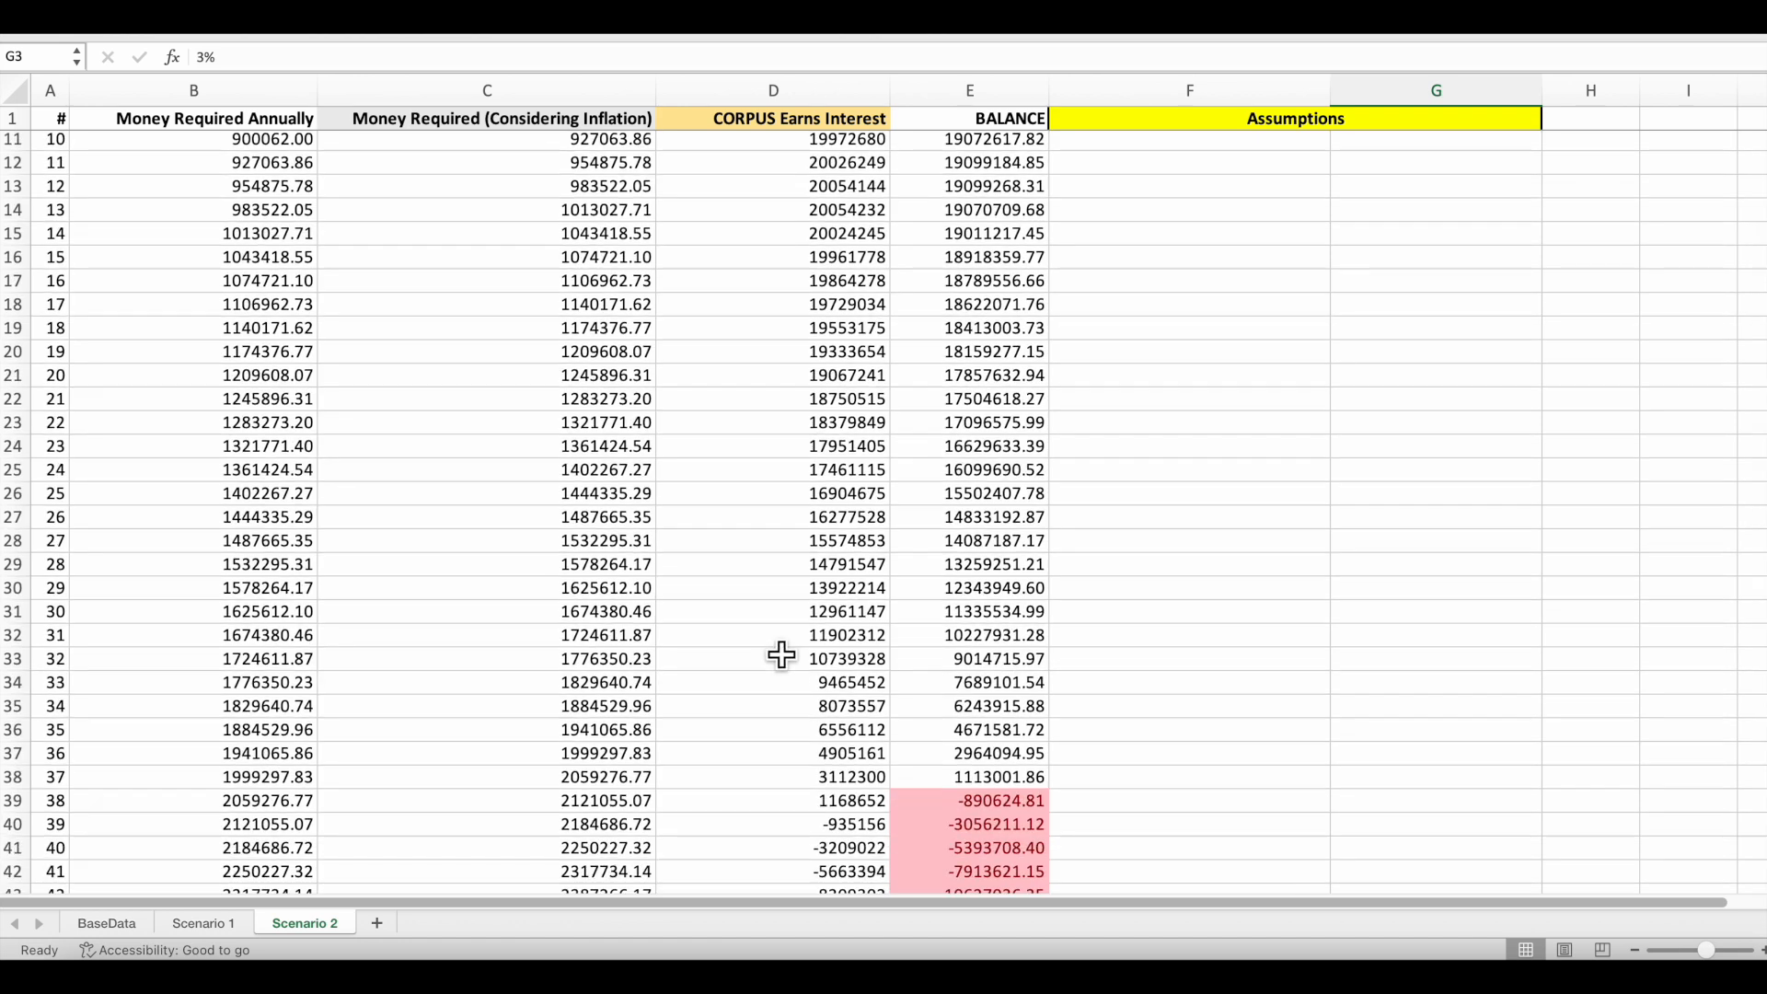
scroll(781, 654, down, 1)
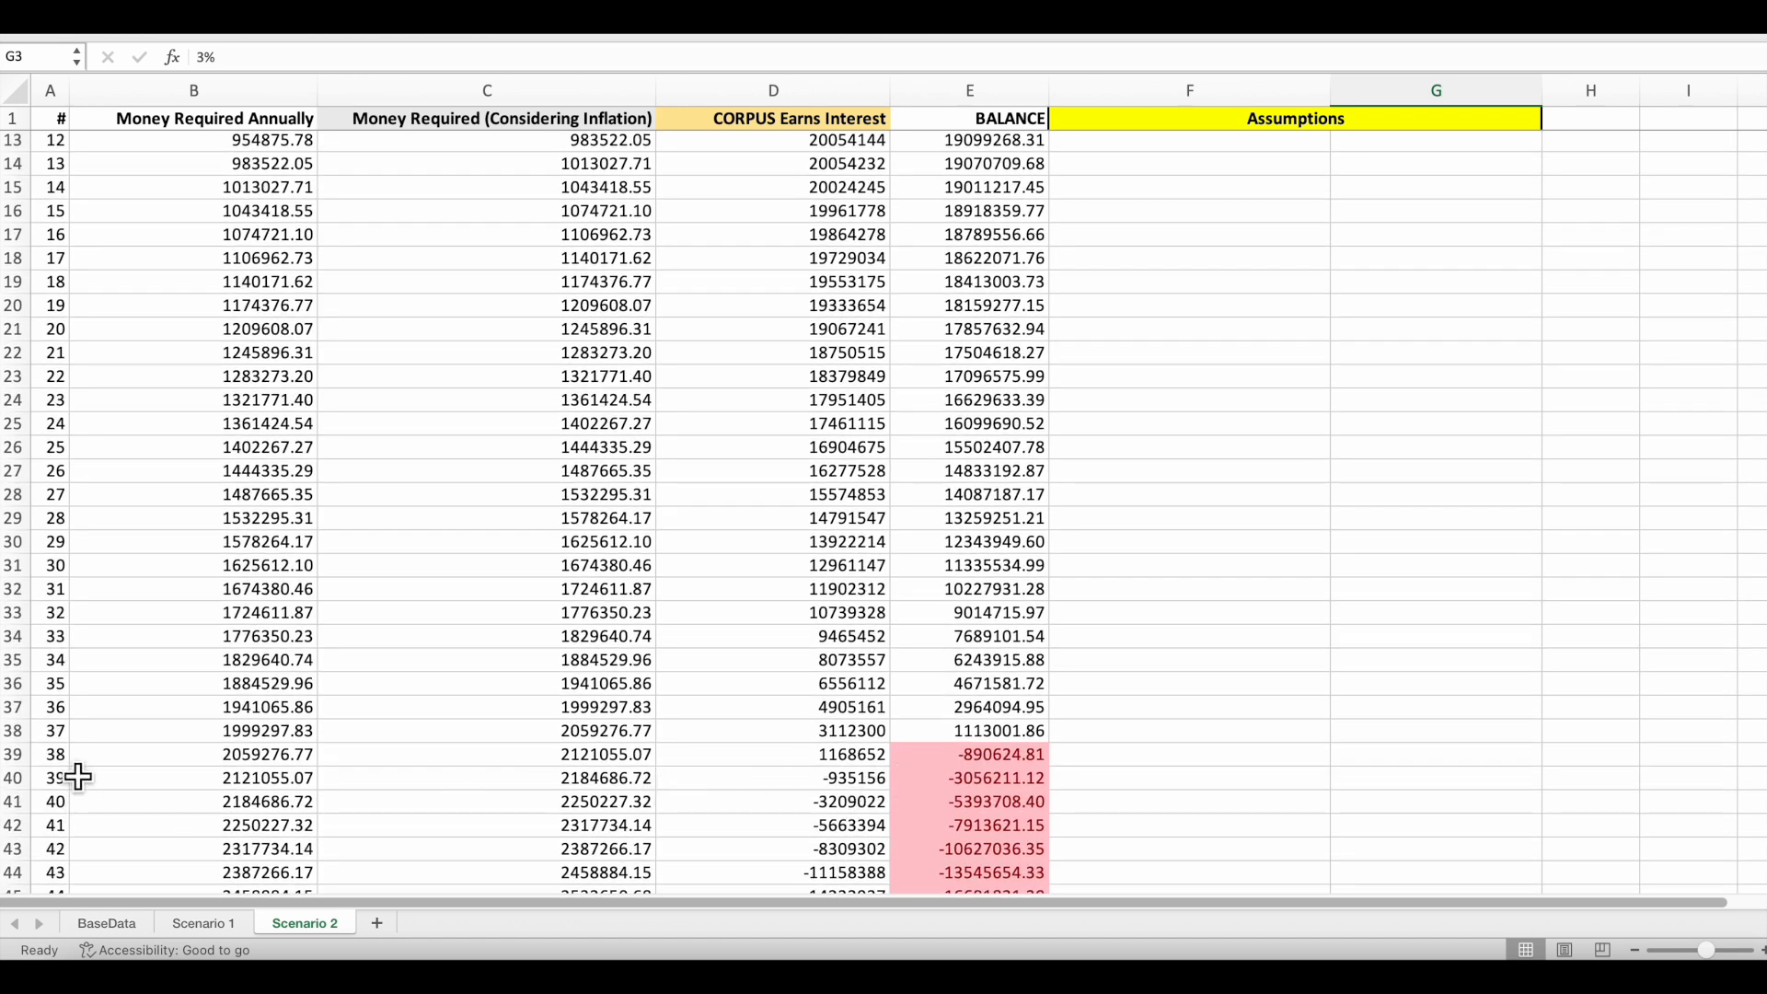
drag(57, 731, 955, 755)
scroll(956, 771, down, 3)
scroll(903, 696, down, 1)
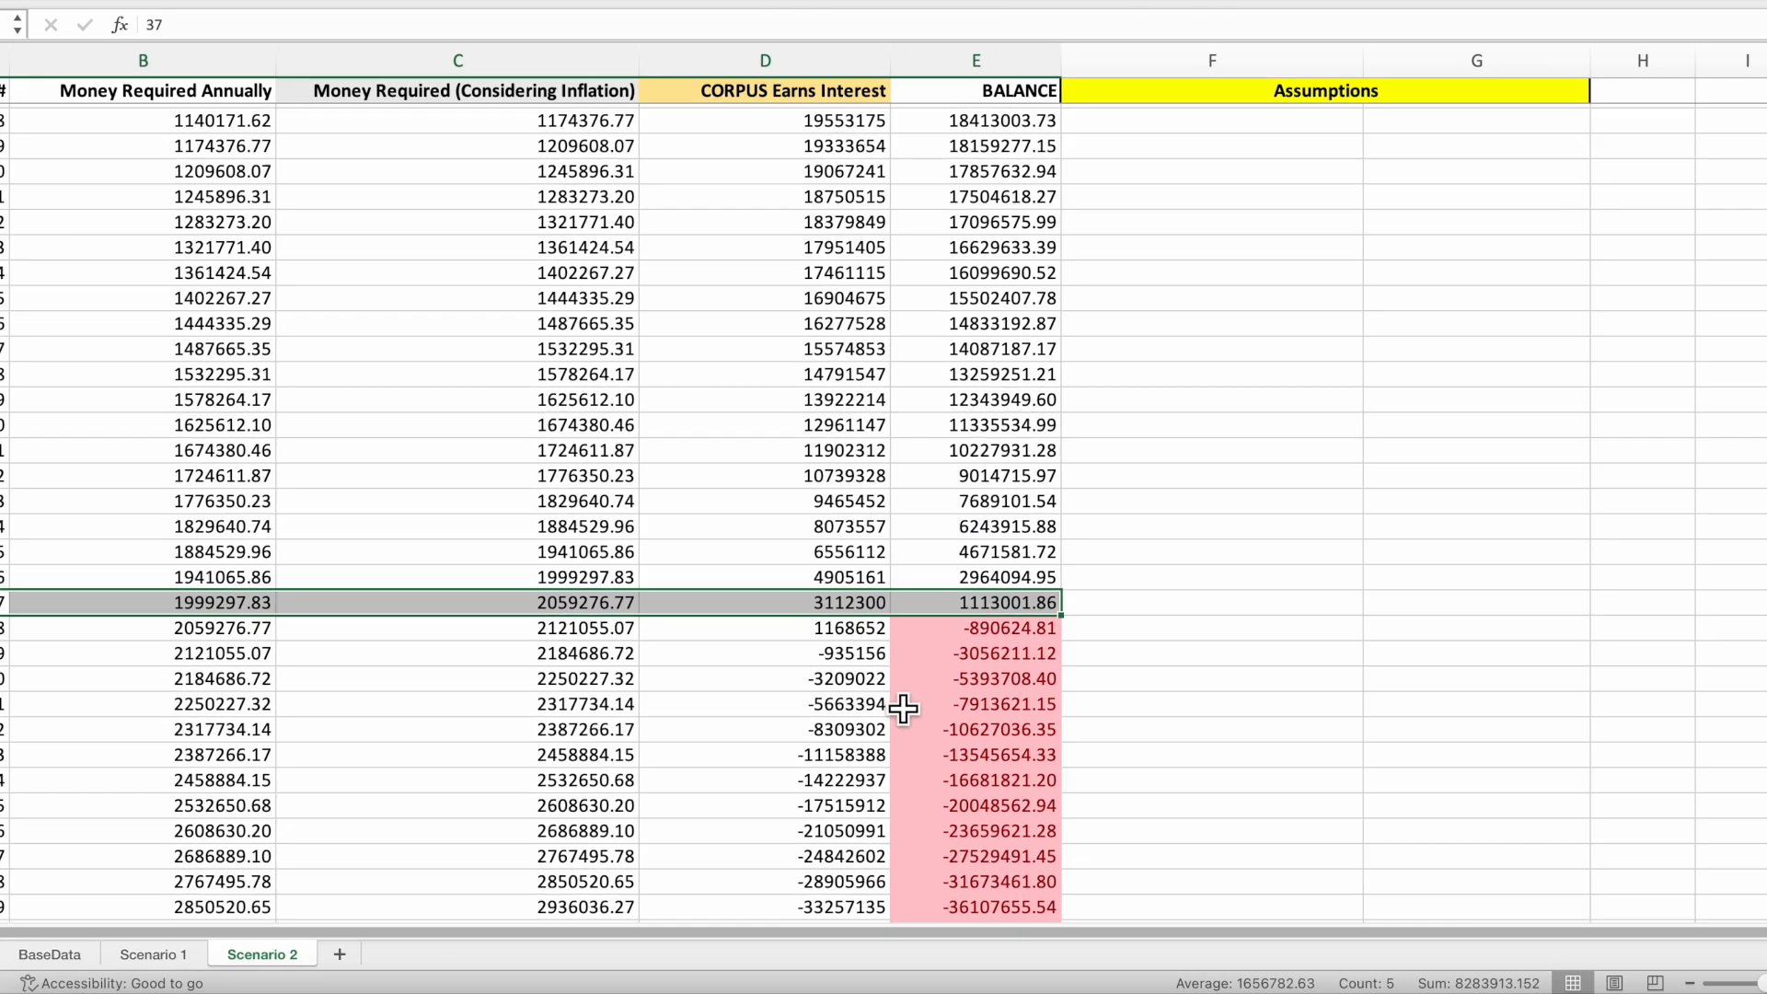
click(986, 576)
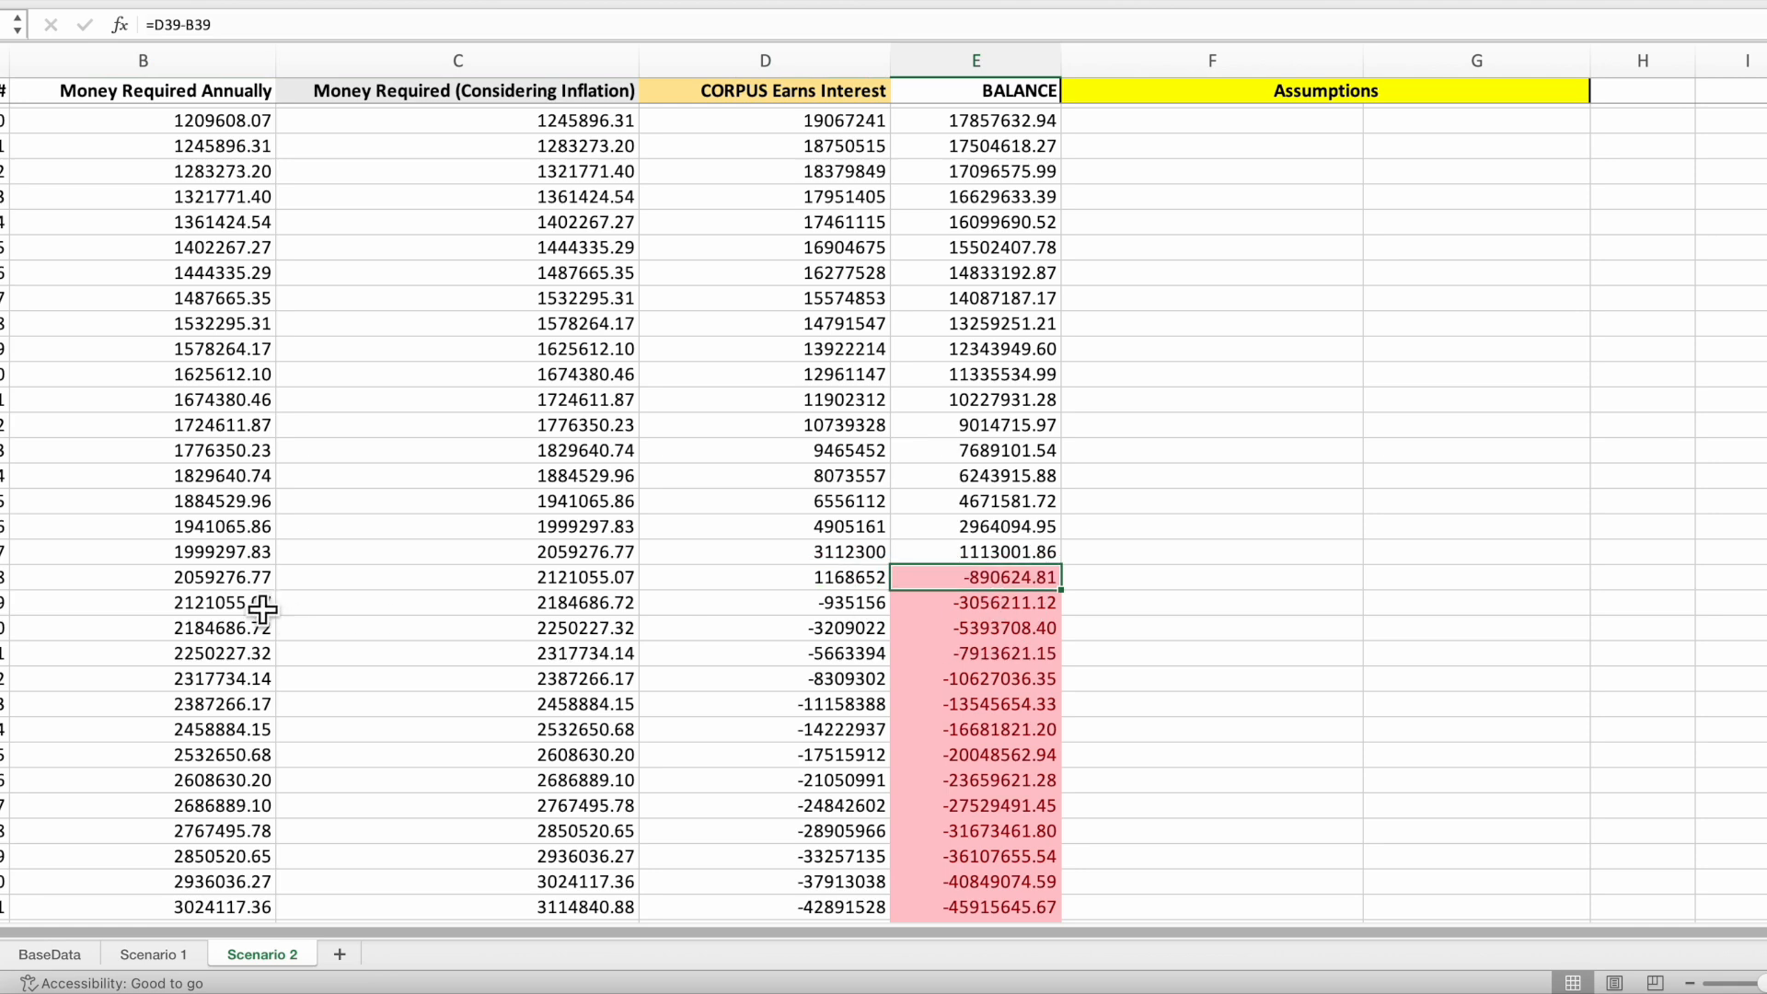
drag(17, 582, 966, 795)
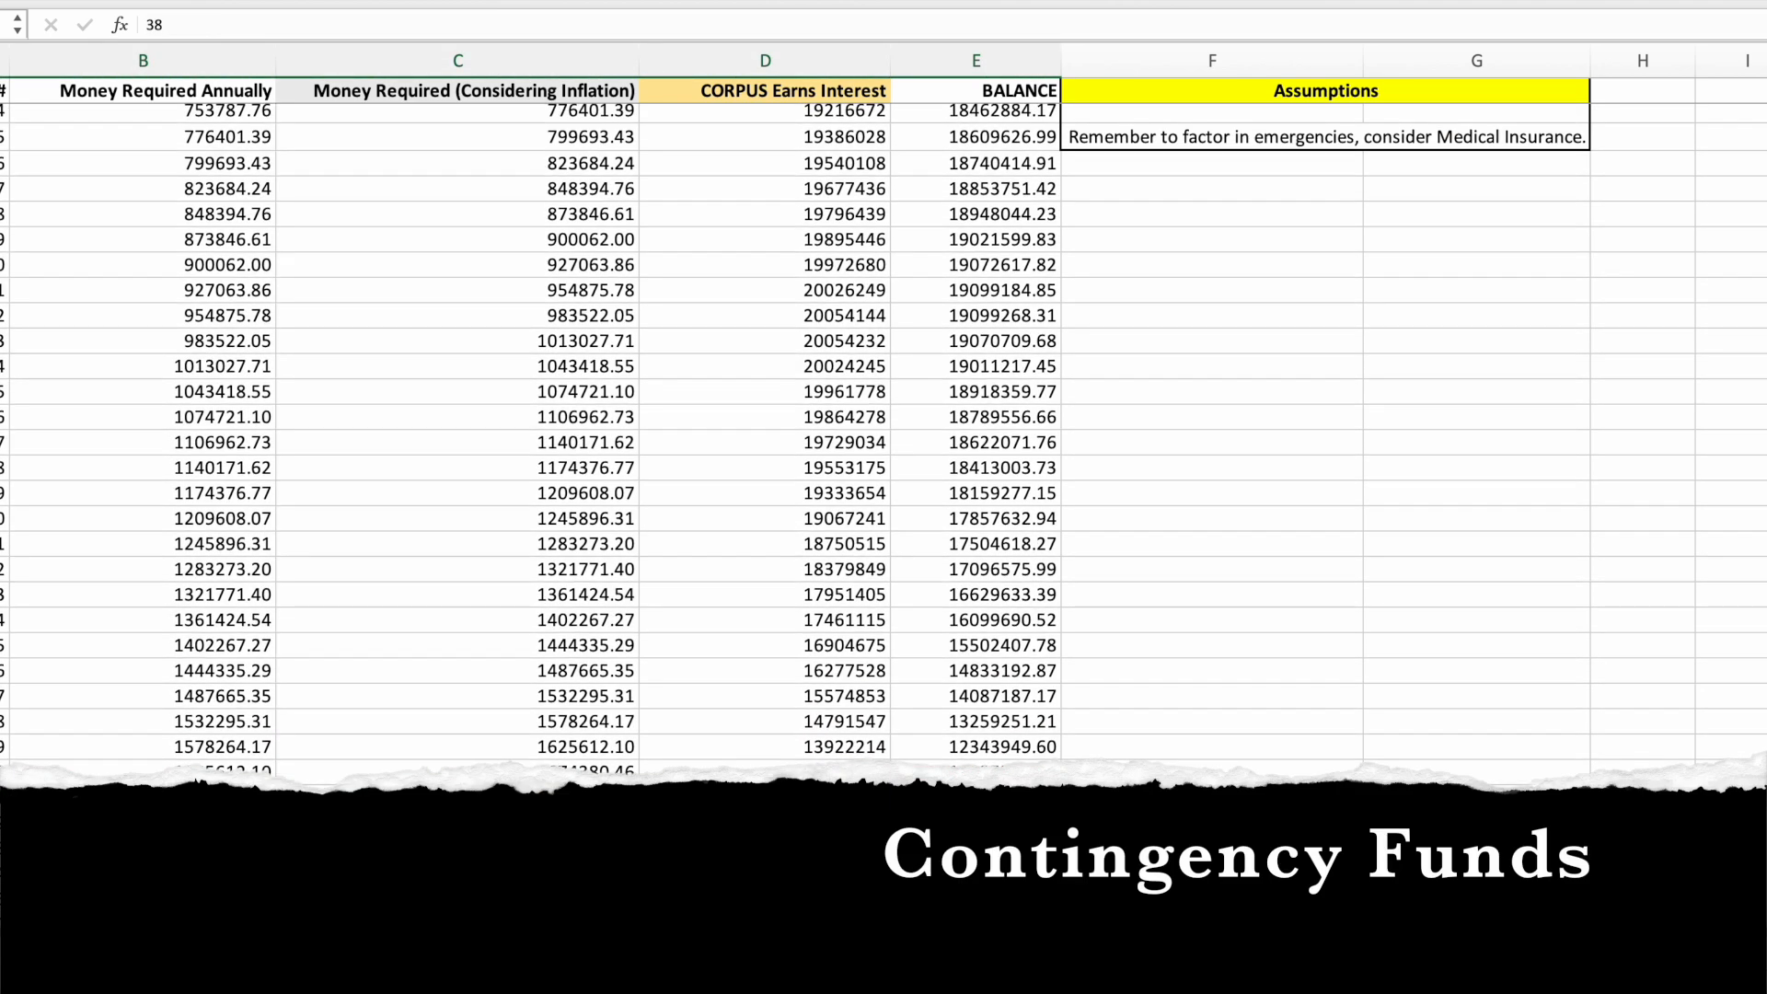
Make the emergencies and Medical Insurance reminder bold and widen column F so the whole note fits
scroll(883, 423, up, 3)
click(1223, 221)
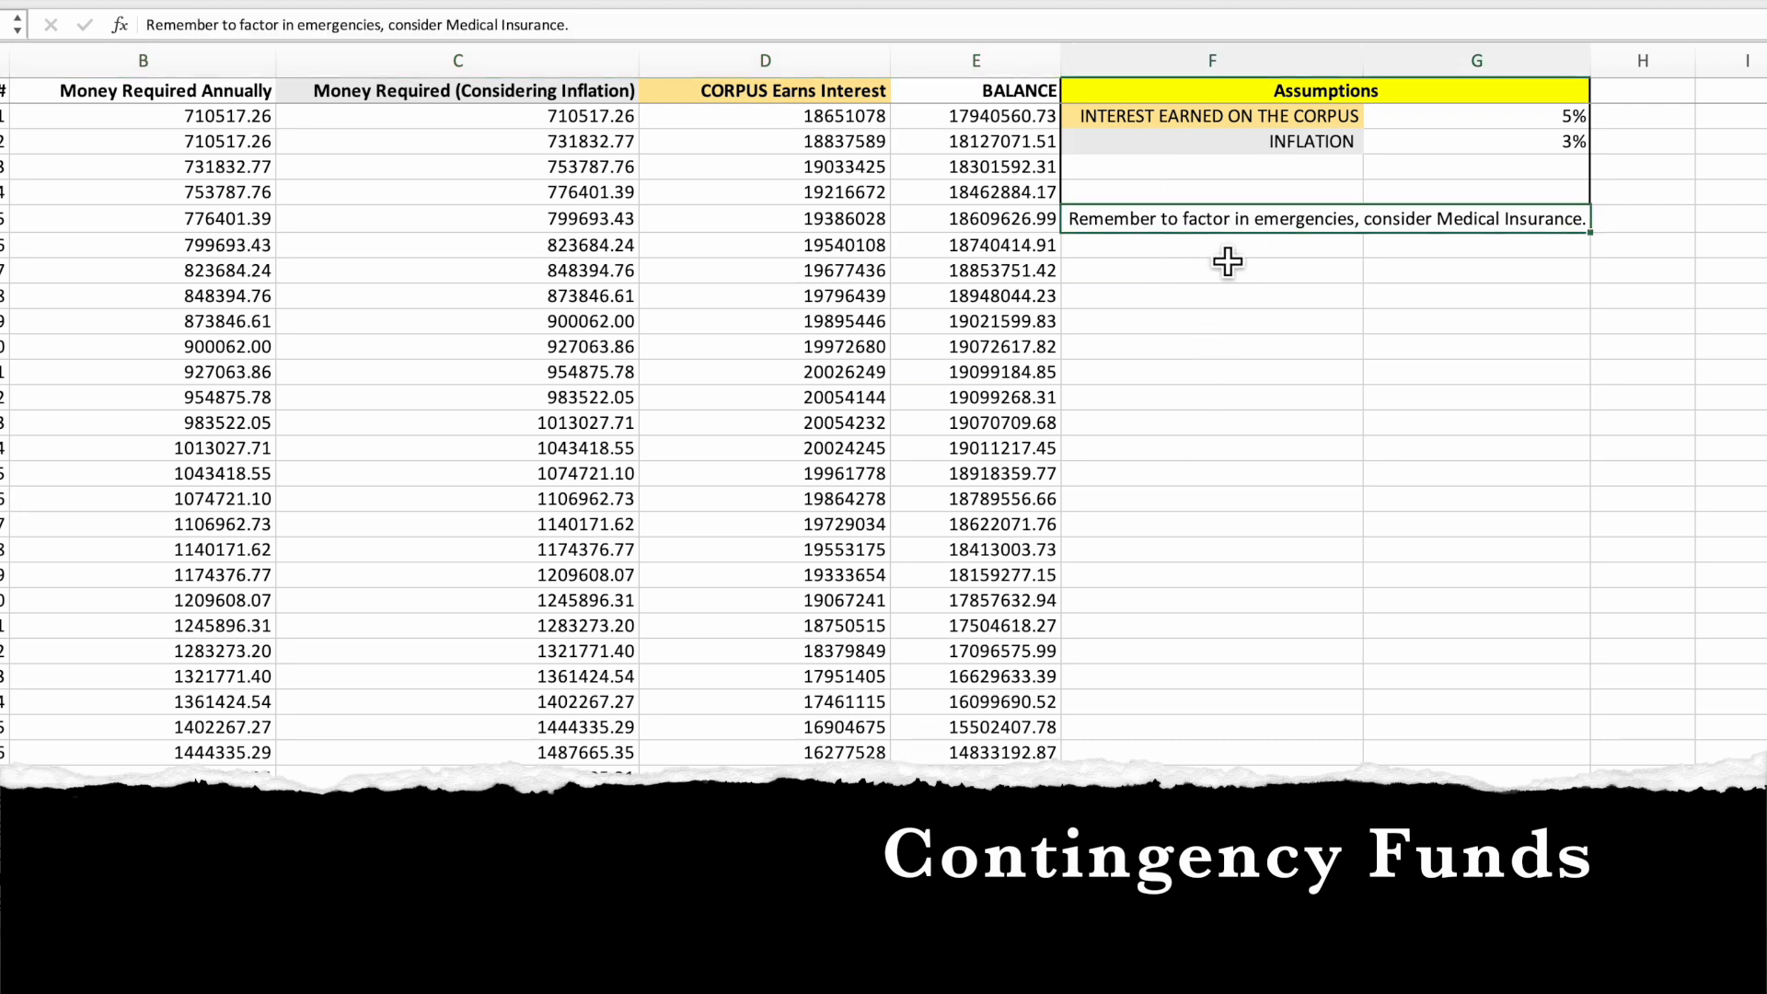
key(super+b)
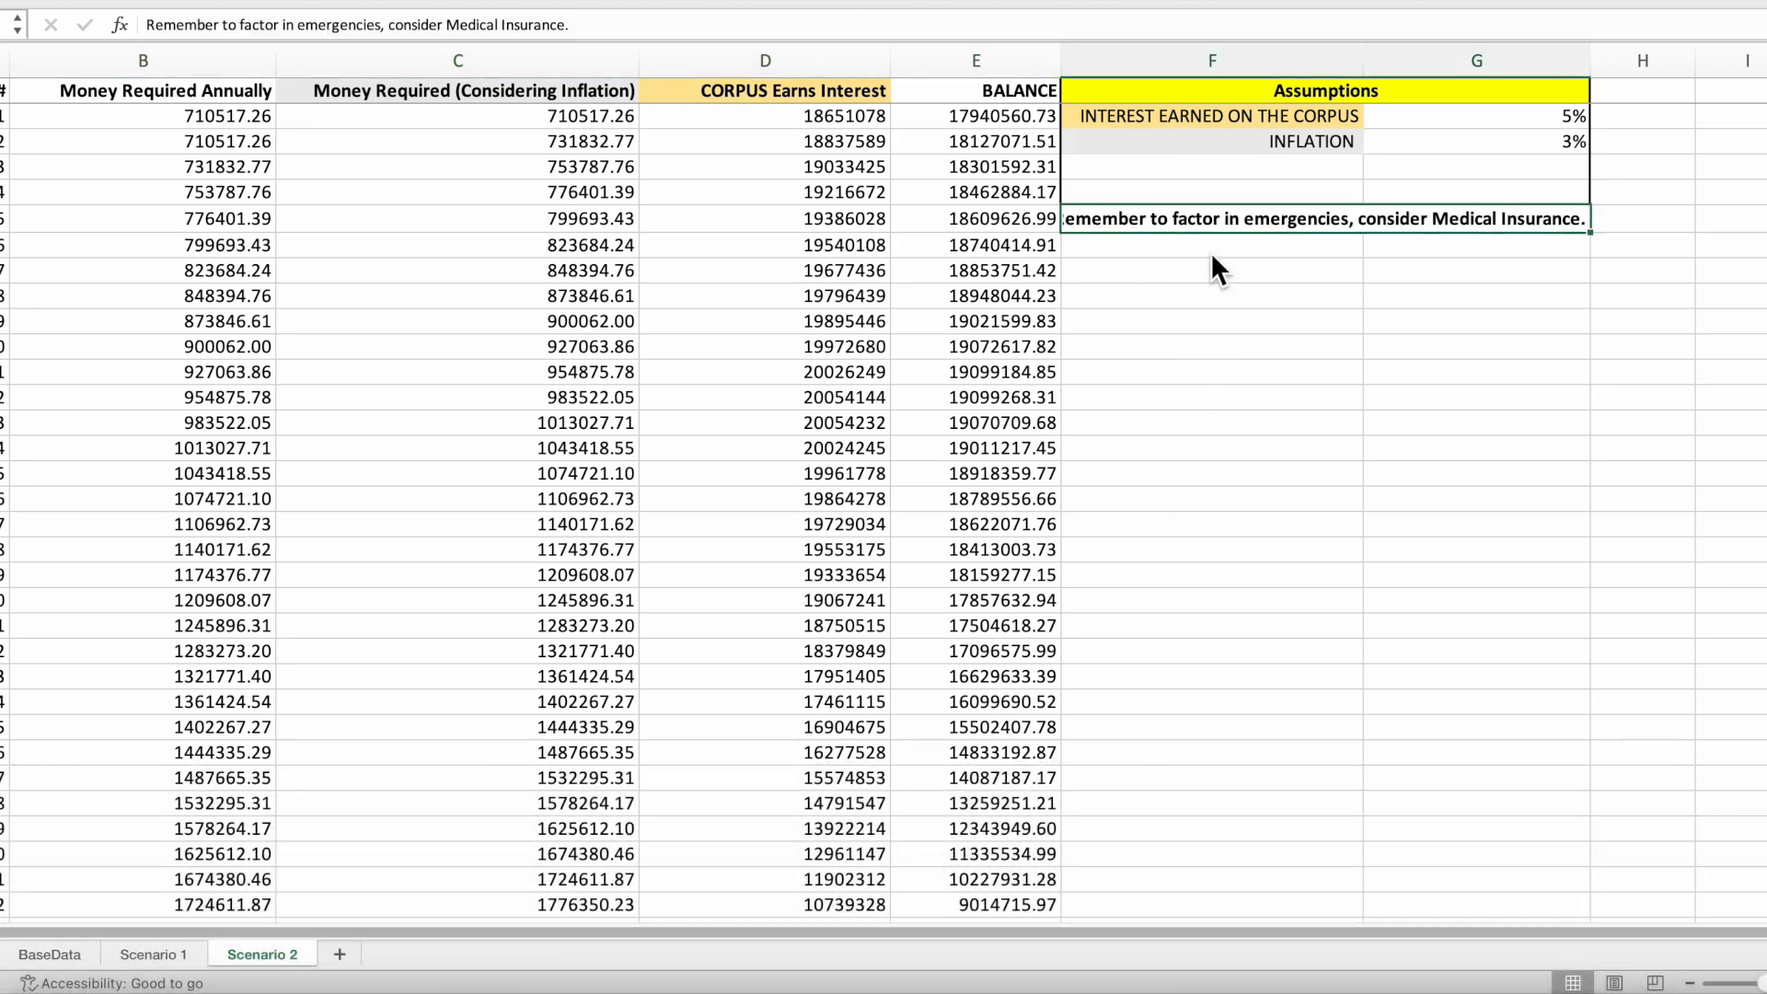
click(1220, 256)
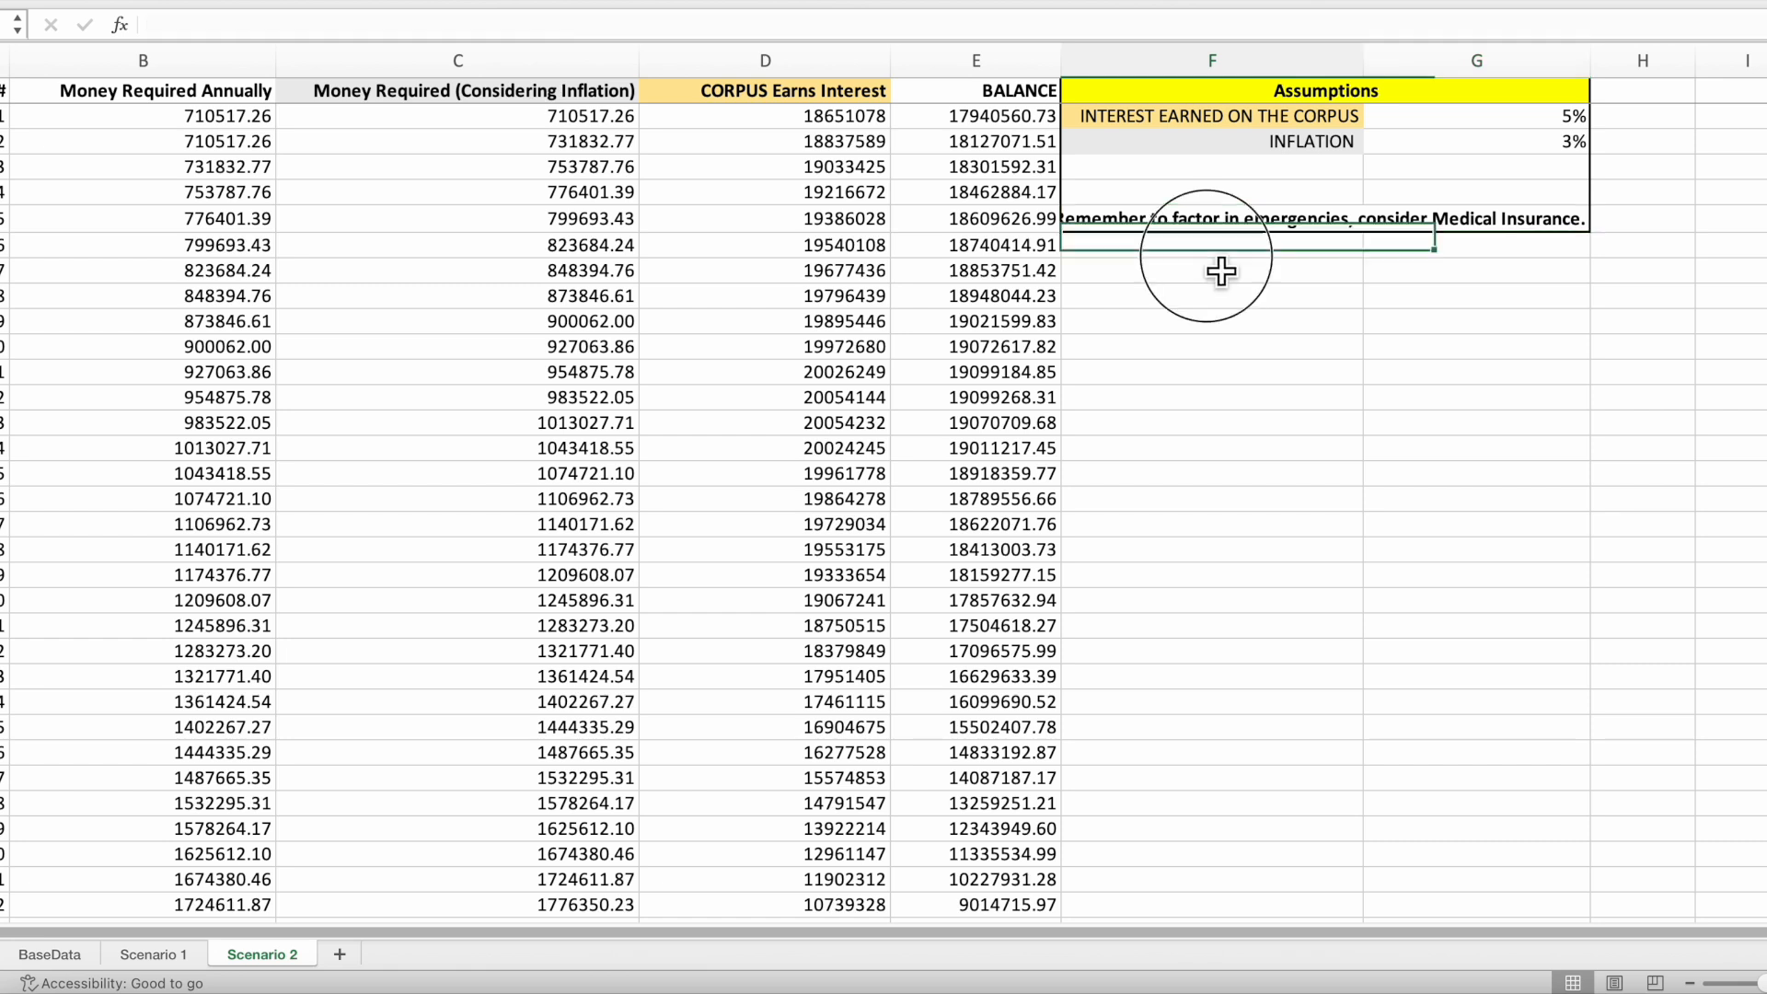
drag(1365, 67, 1409, 75)
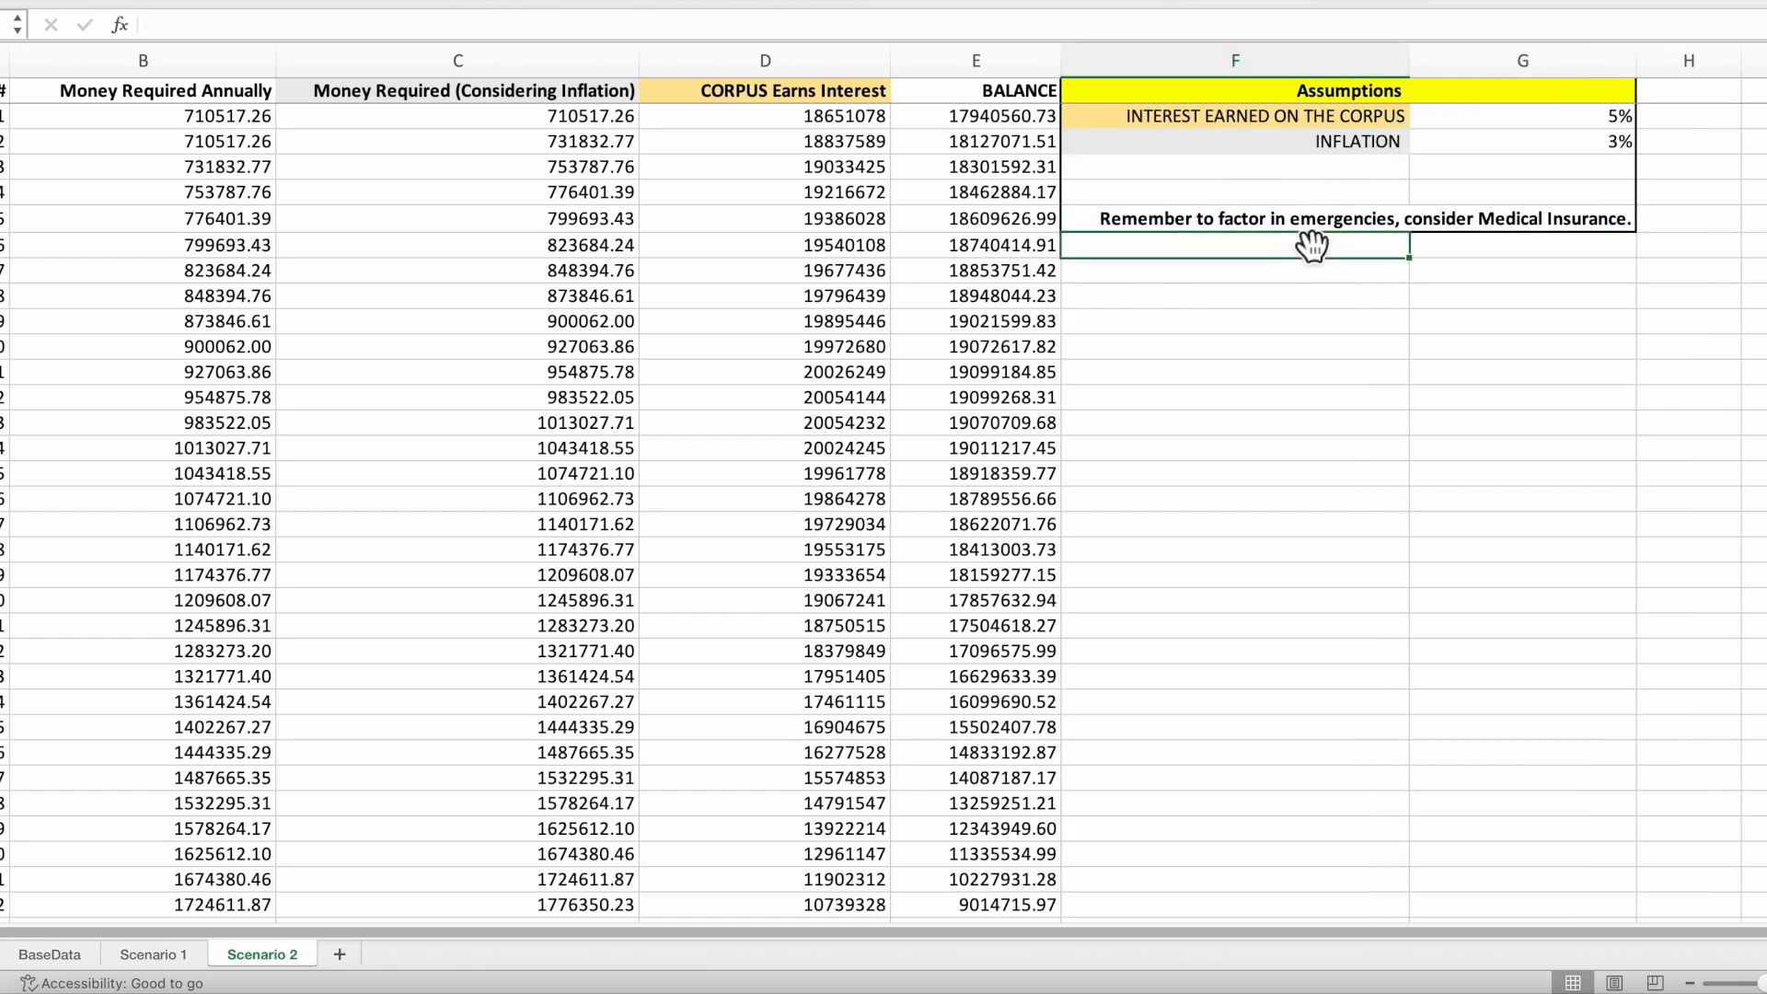